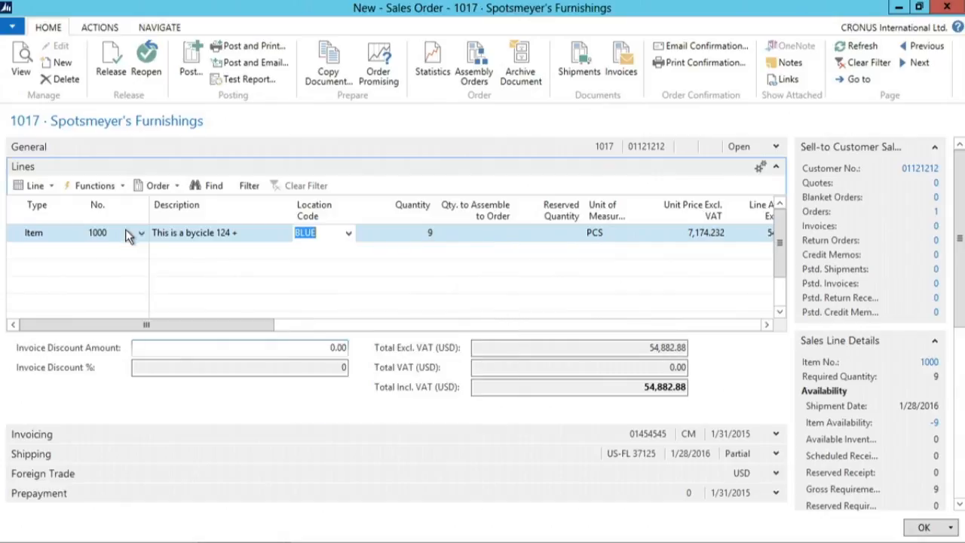
# Confirm recording the bicycle line's quantity in location BLUE and look at the item list for its item number.
pyautogui.click(124, 234)
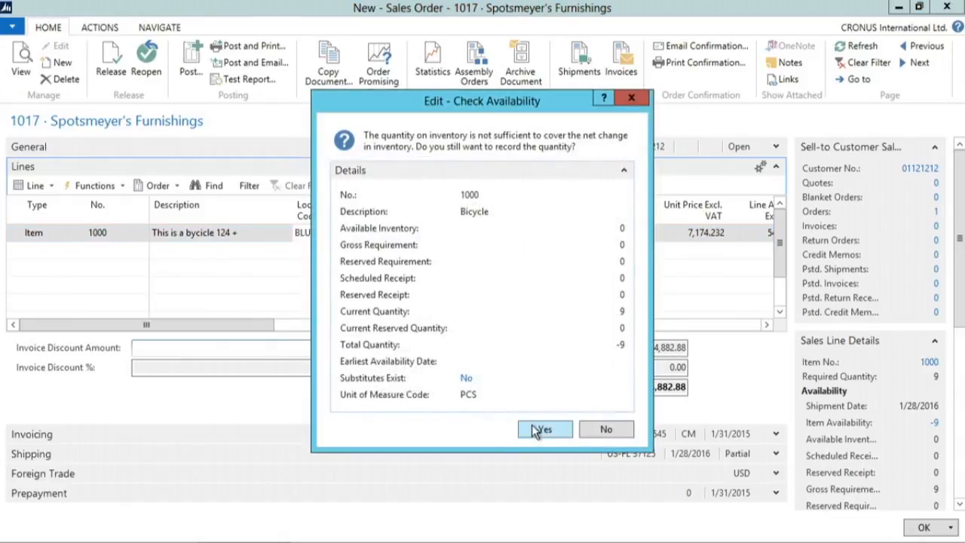
pyautogui.click(544, 429)
pyautogui.click(142, 234)
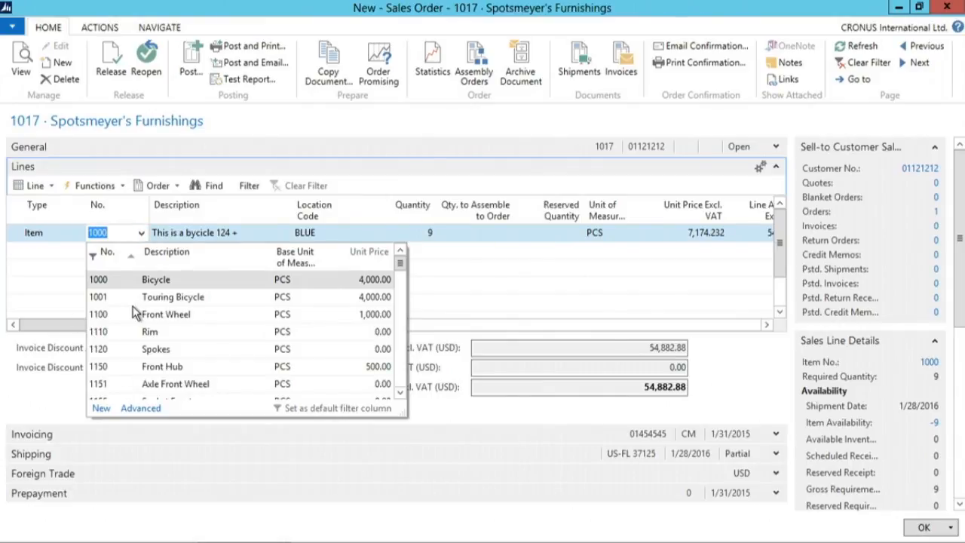
pyautogui.click(43, 246)
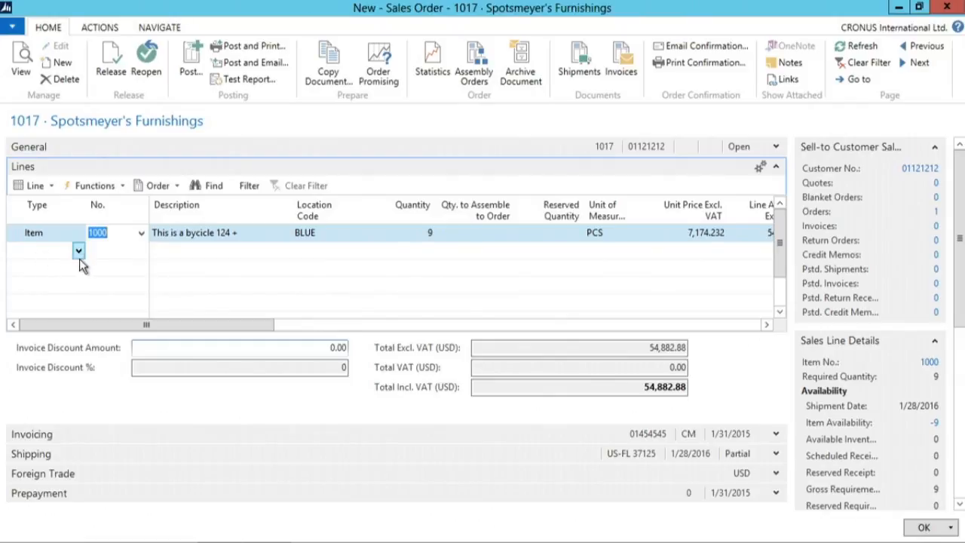
# Add an Item line for 1110 Rim, filtering the item list by descriptions starting with "r", and close the sales order.
pyautogui.click(79, 250)
pyautogui.click(46, 311)
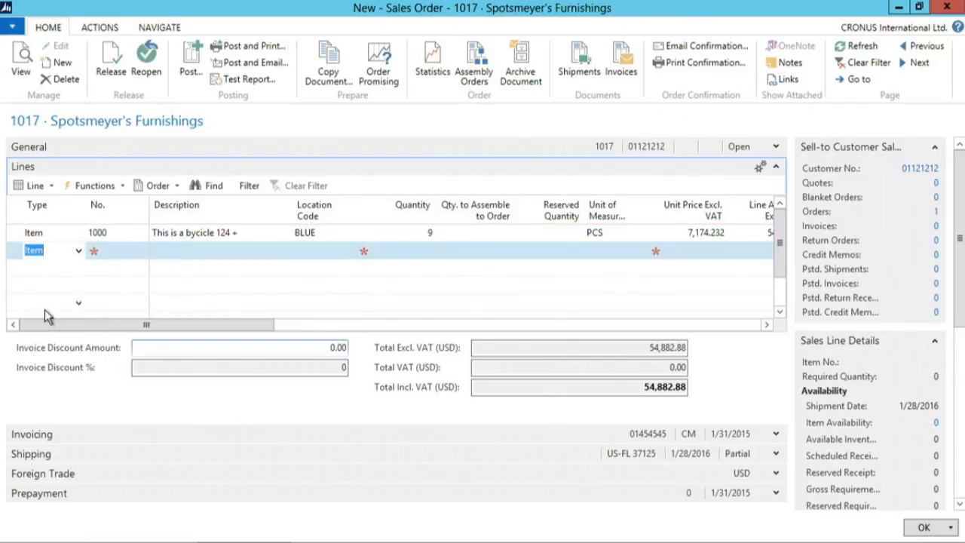
pyautogui.press('Tab')
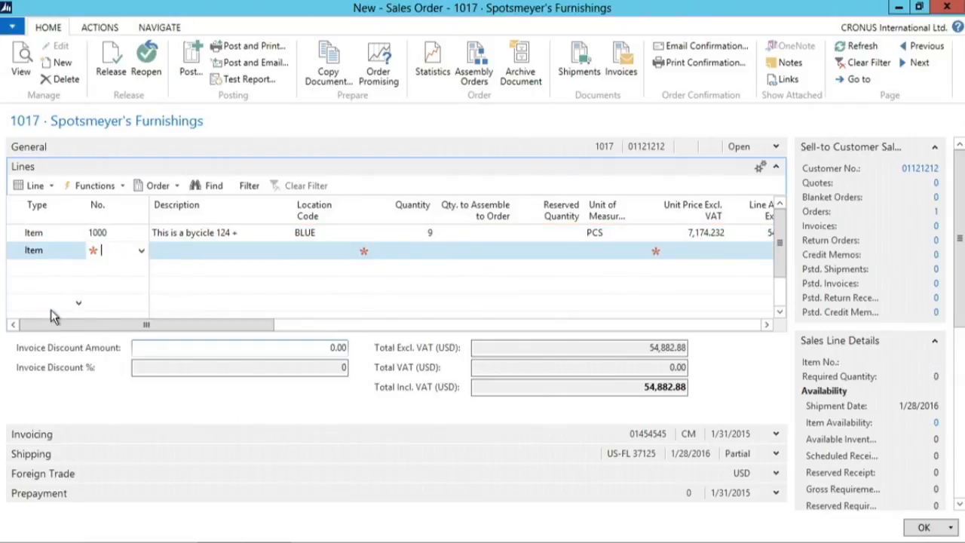
pyautogui.click(142, 252)
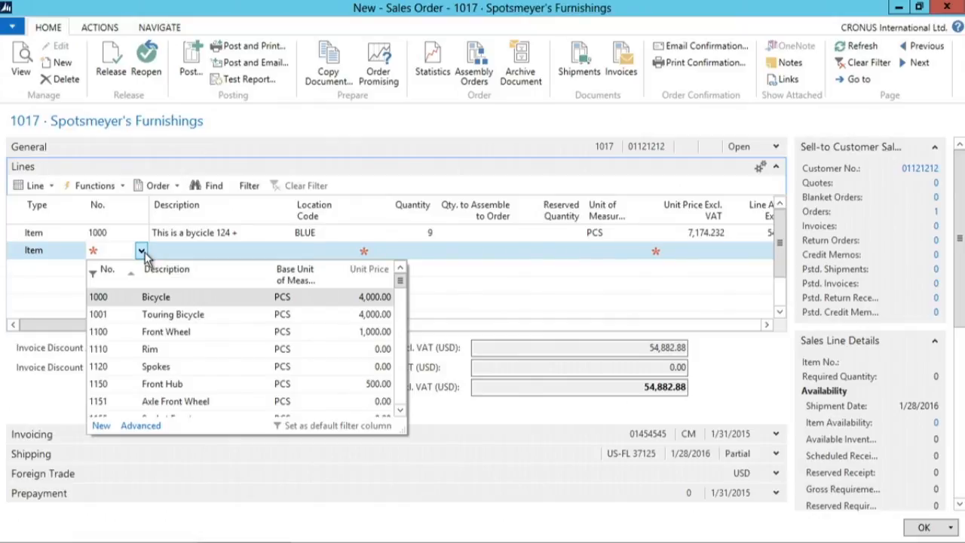
pyautogui.click(170, 275)
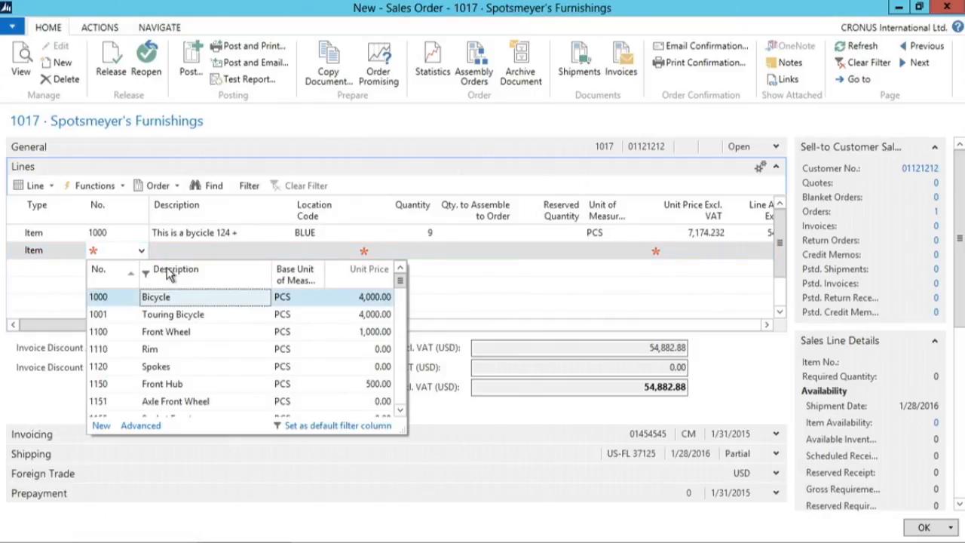
pyautogui.write('r')
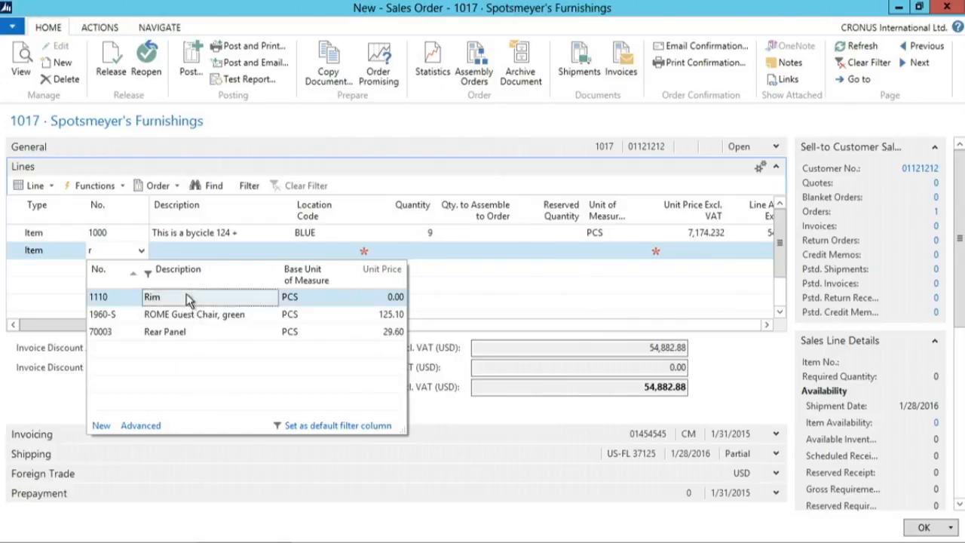
pyautogui.click(188, 296)
pyautogui.press('Tab')
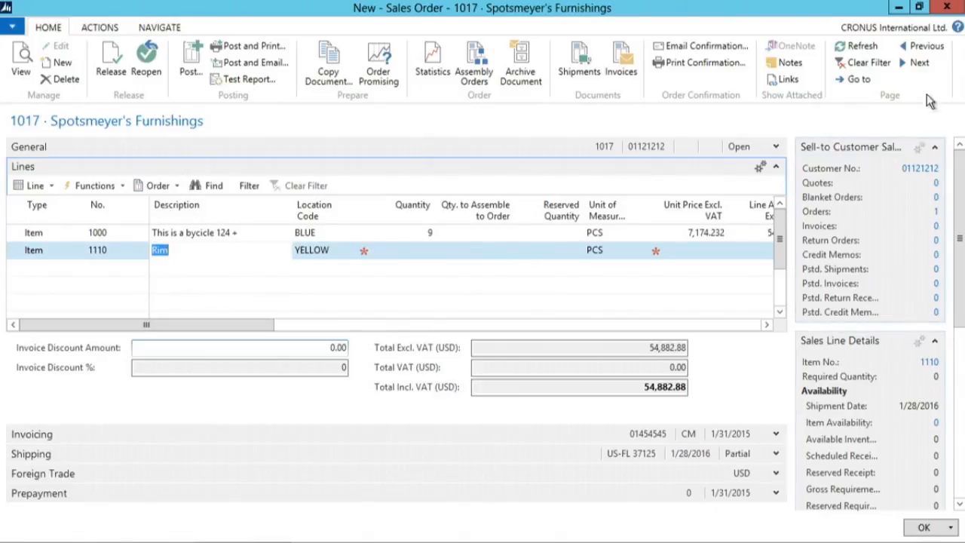
pyautogui.click(944, 8)
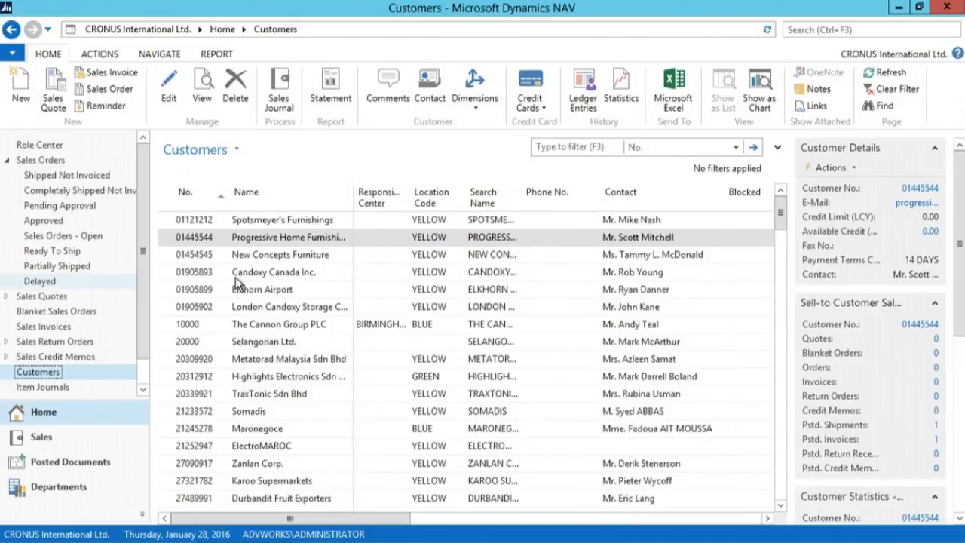
# View the ledger entries behind the balance of Progressive Home Furnishings and the customer card linked from its statistics.
pyautogui.doubleClick(290, 238)
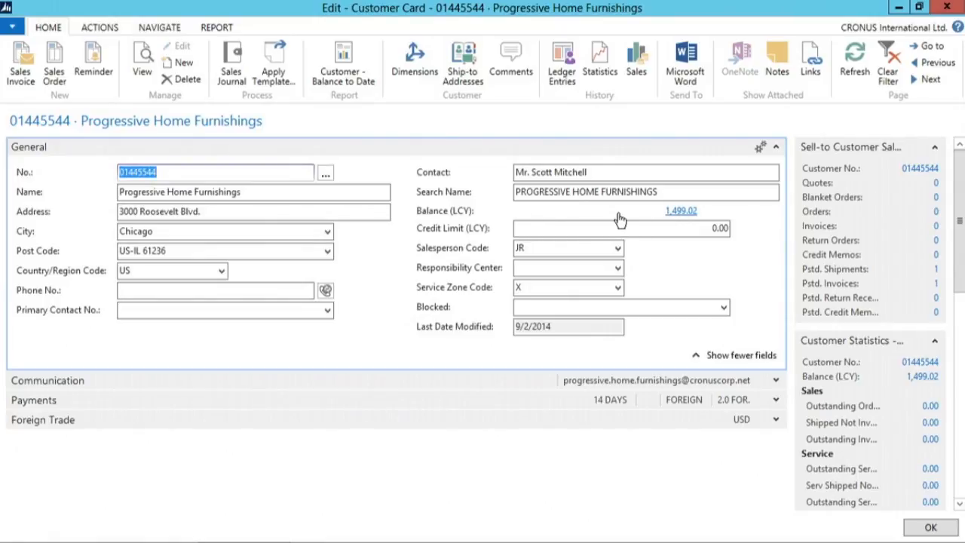
pyautogui.click(681, 214)
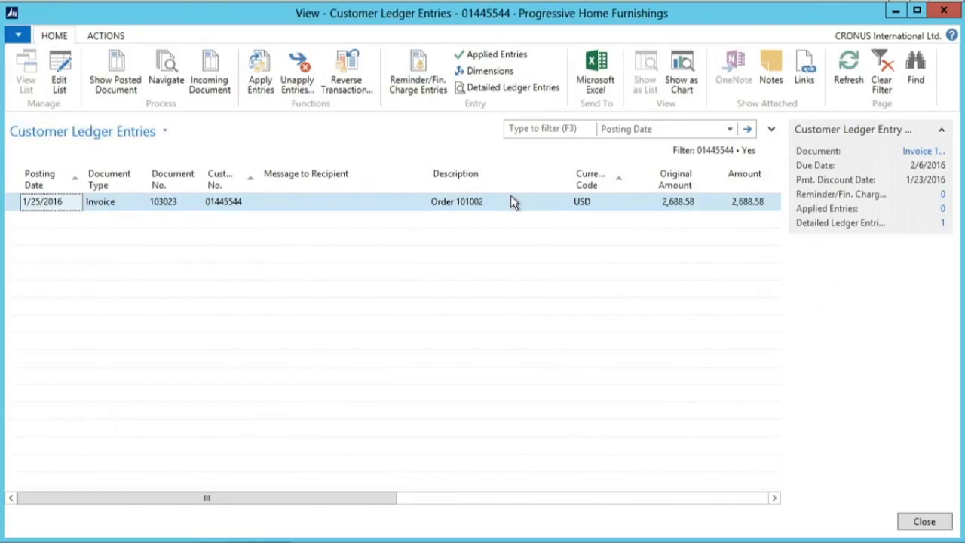
pyautogui.click(941, 11)
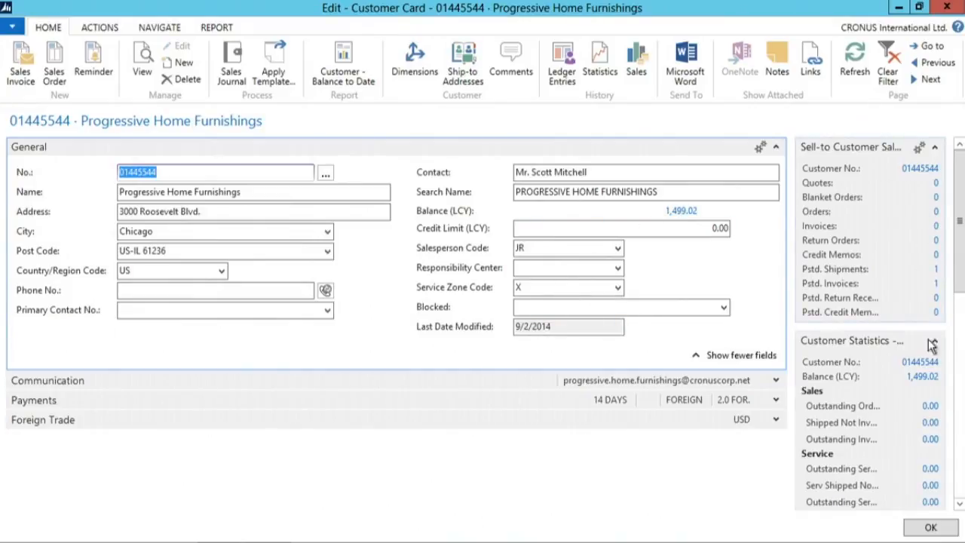
pyautogui.click(930, 368)
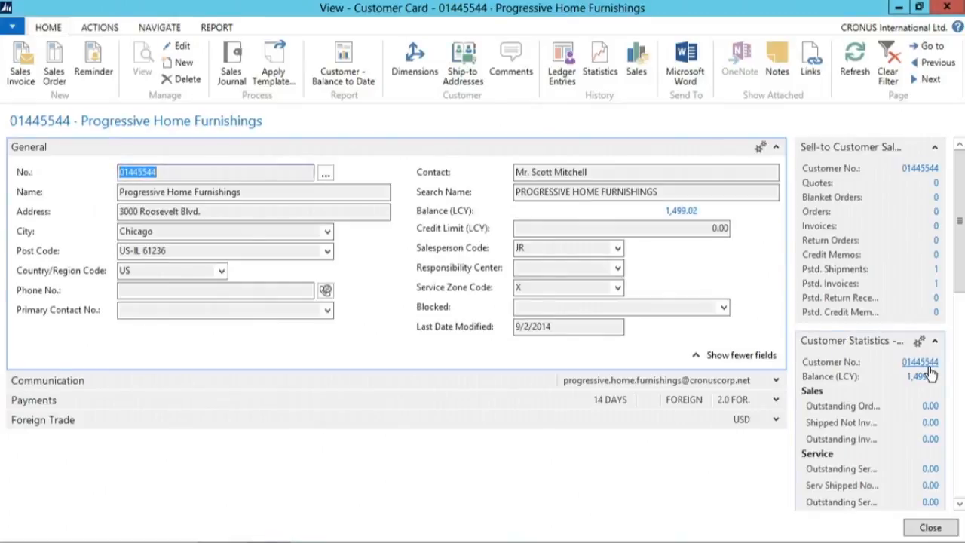
pyautogui.click(946, 8)
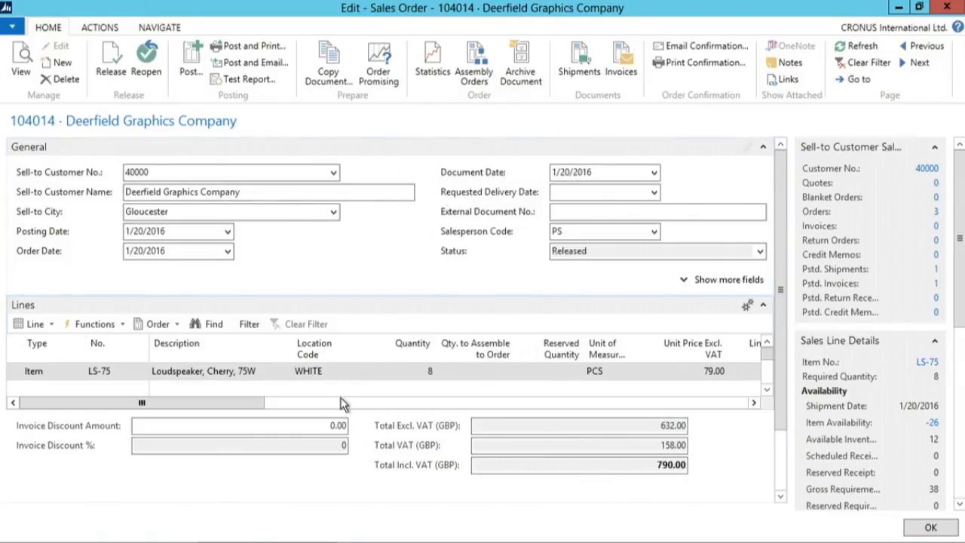
# Examine the page information and the table fields behind the Deerfield Graphics Company sales order, and close the information window.
pyautogui.click(12, 26)
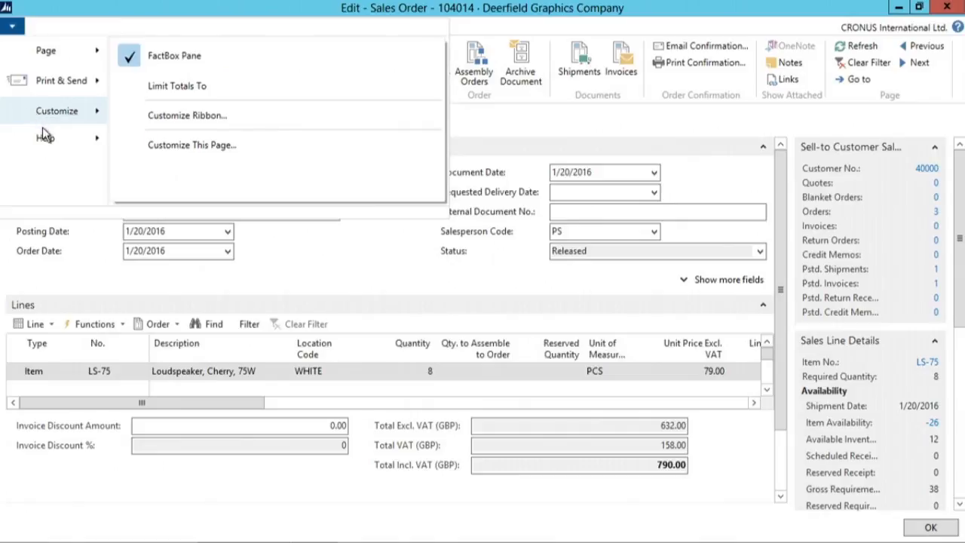
pyautogui.moveTo(45, 138)
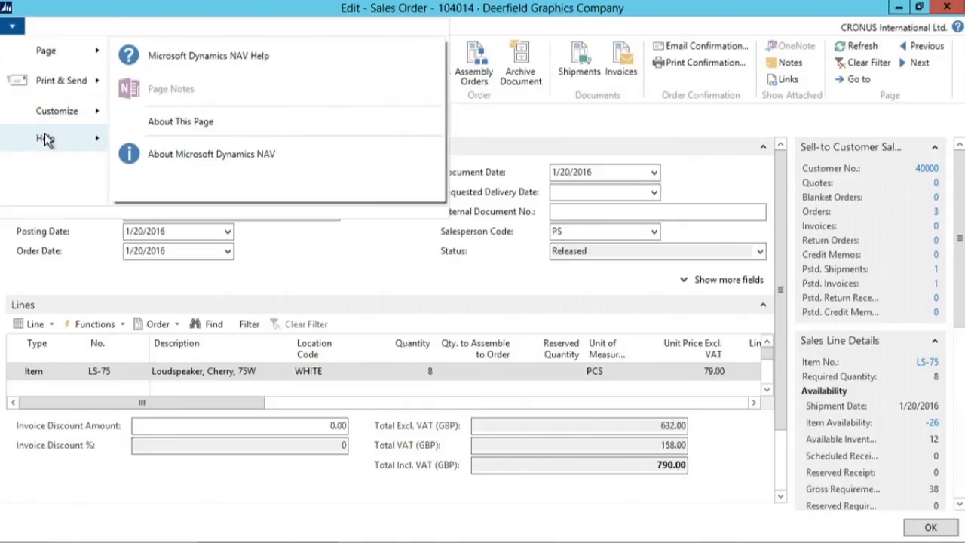
pyautogui.click(252, 127)
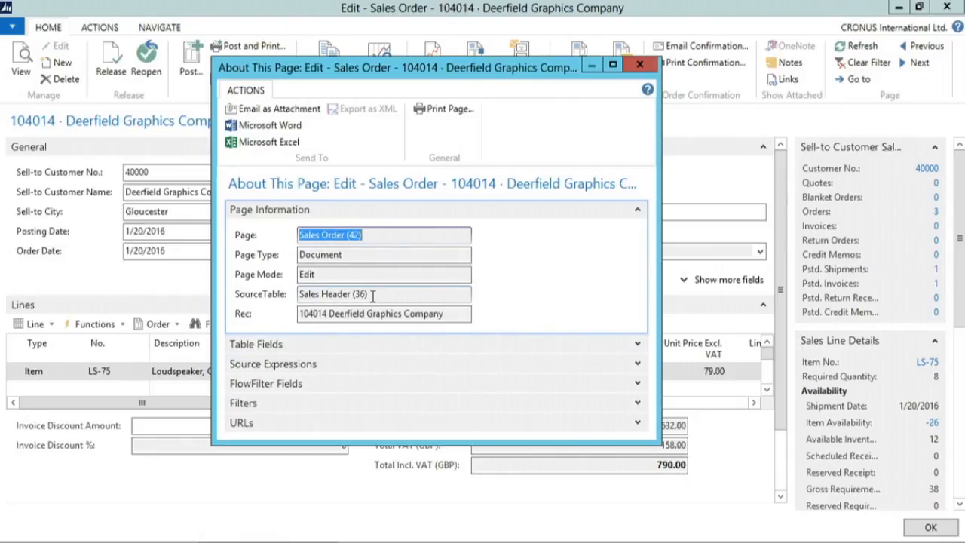
pyautogui.click(638, 346)
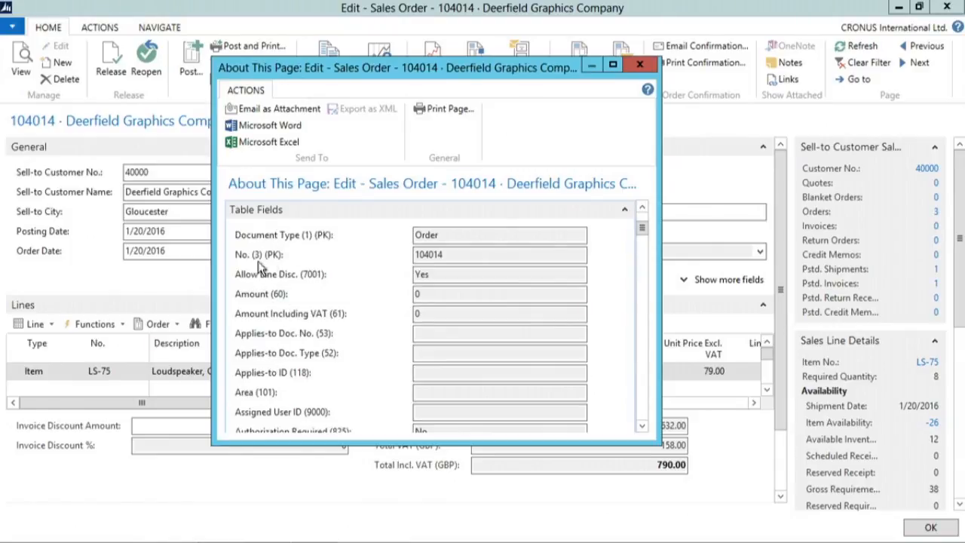
pyautogui.moveTo(641, 227); pyautogui.dragTo(643, 271)
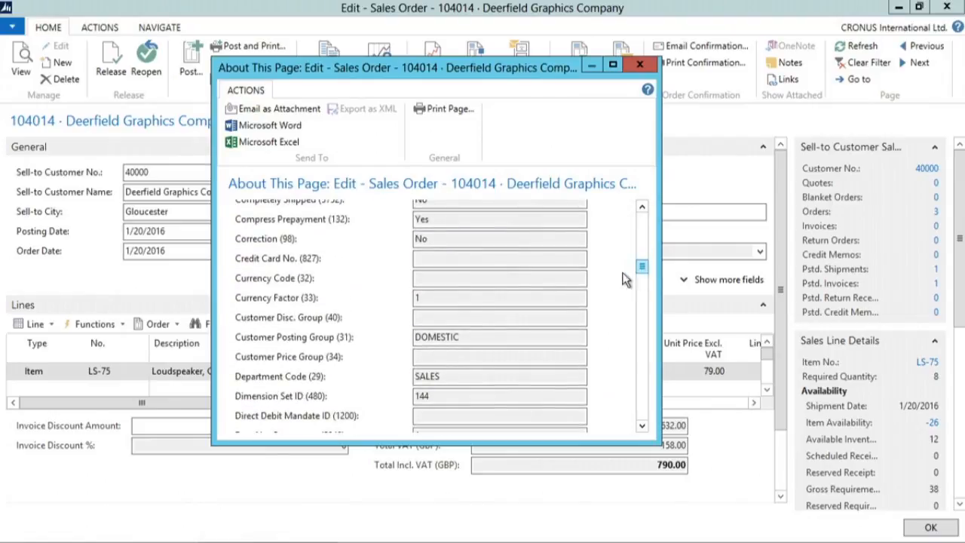
pyautogui.moveTo(642, 271); pyautogui.dragTo(639, 317)
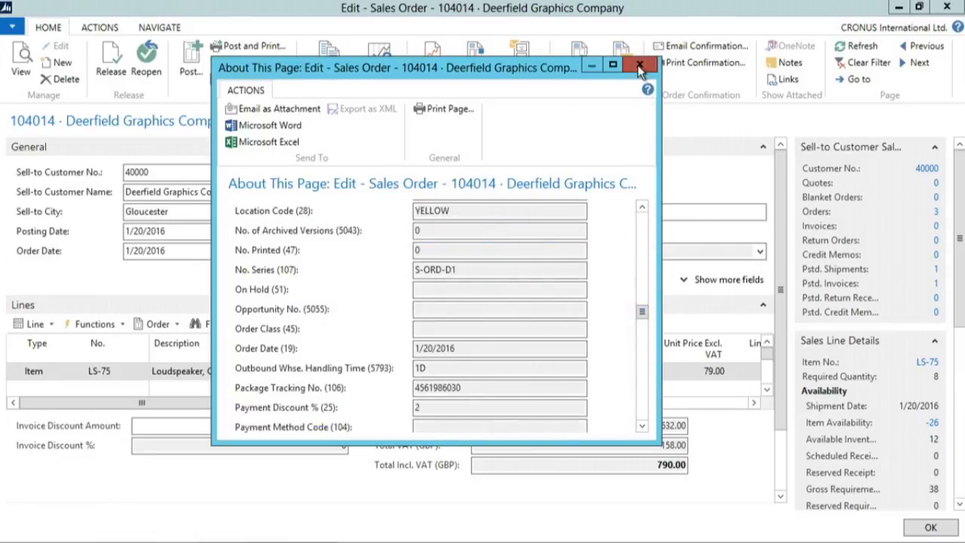
pyautogui.click(640, 67)
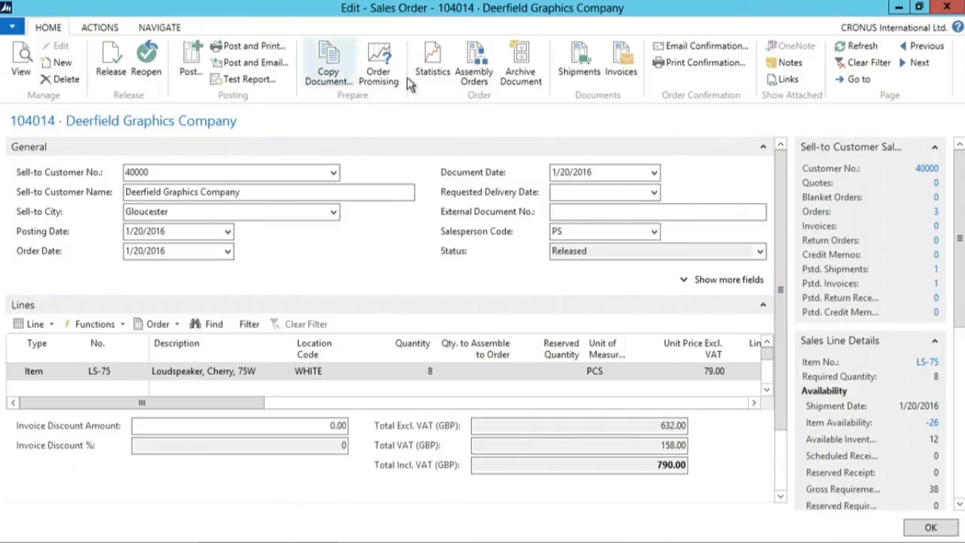
# From the sales orders list, open the Sales Reservation Avail. report request and view its page information.
pyautogui.click(898, 9)
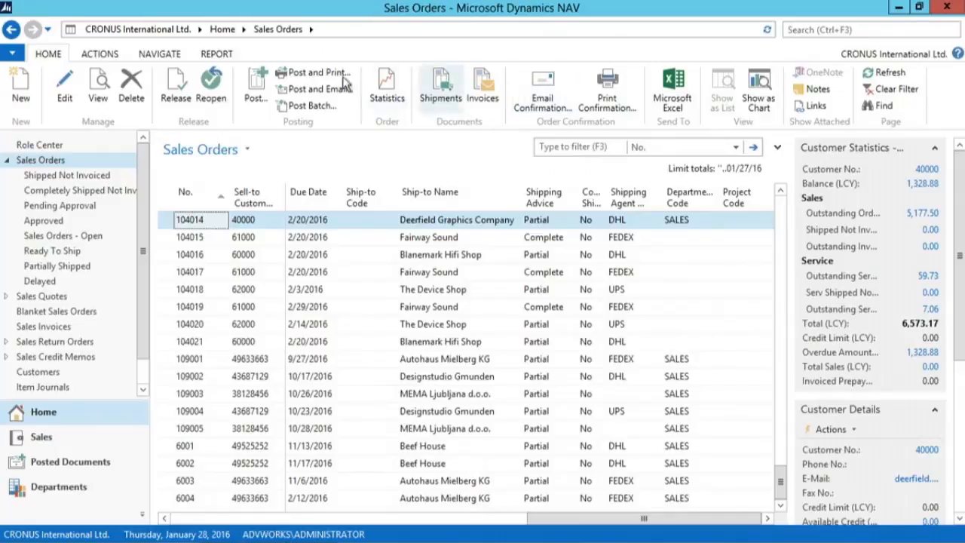
pyautogui.click(206, 54)
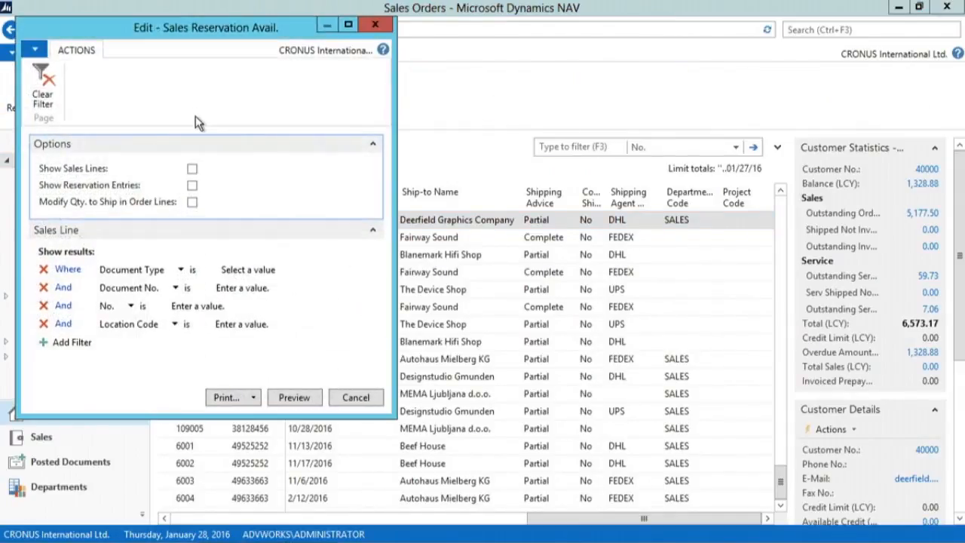
pyautogui.click(41, 53)
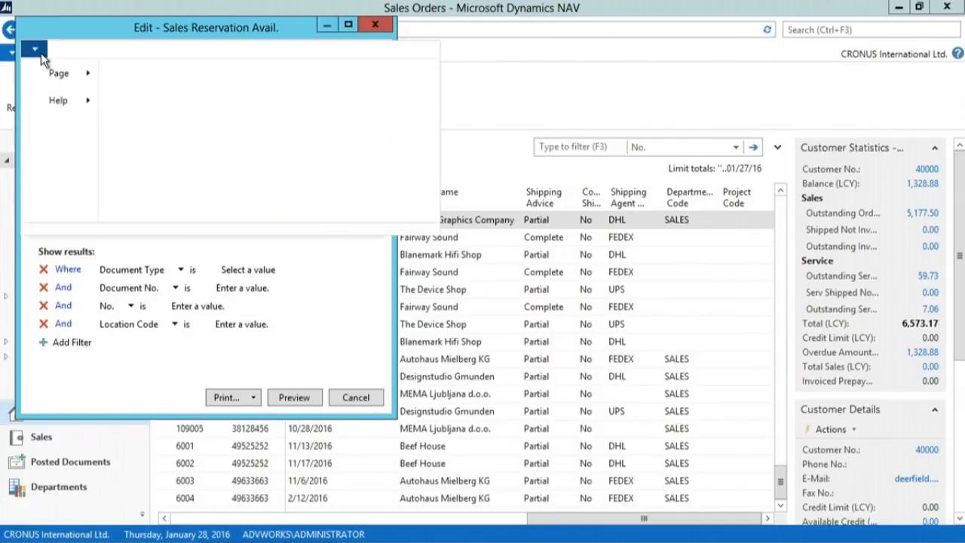
pyautogui.moveTo(84, 106)
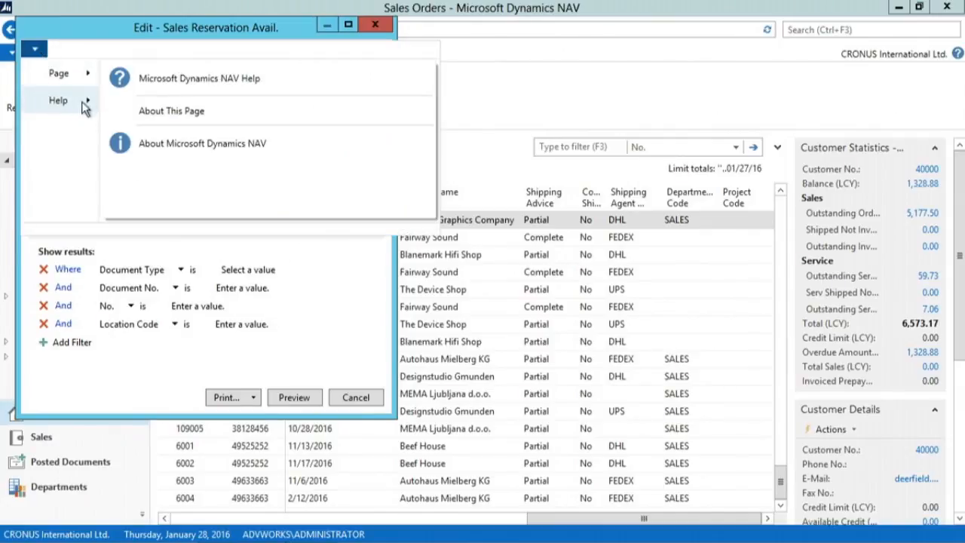
pyautogui.click(144, 110)
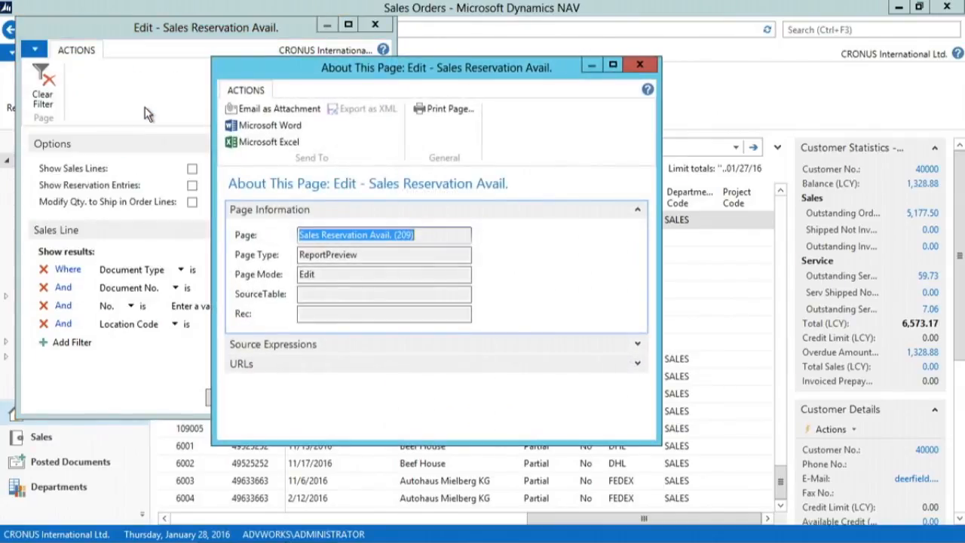
pyautogui.press('Escape')
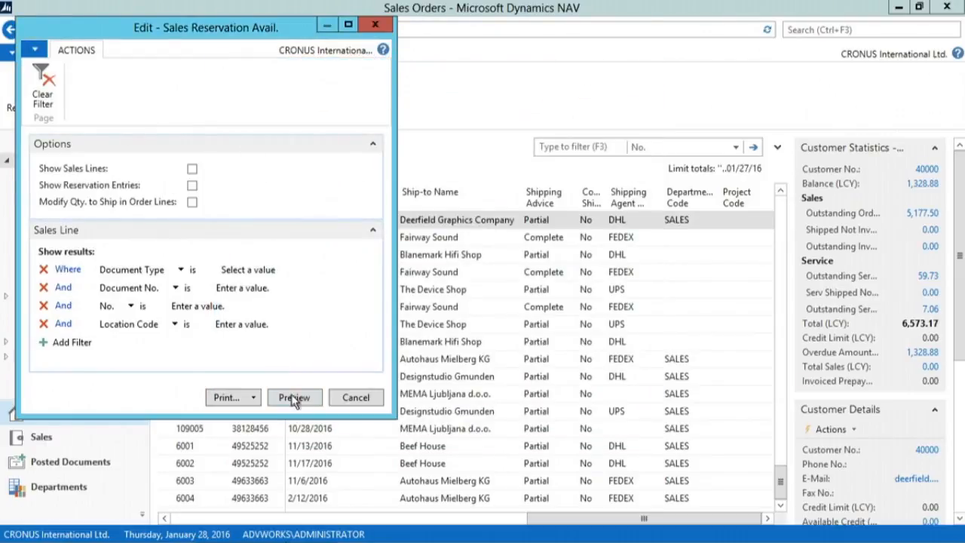
# Preview the Sales Reservation Avail. report without filters and examine its dataset in a maximized About This Report window.
pyautogui.click(294, 400)
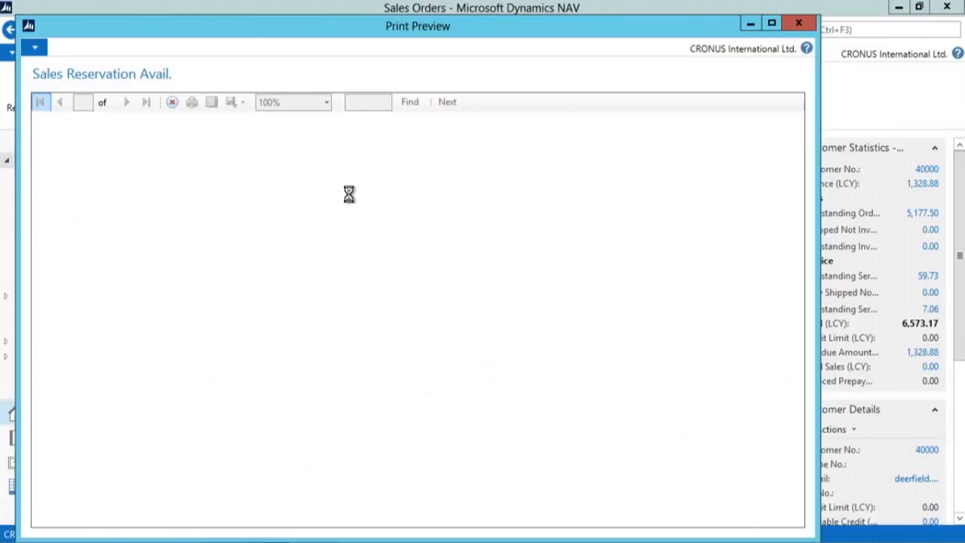
pyautogui.click(36, 49)
pyautogui.moveTo(47, 102)
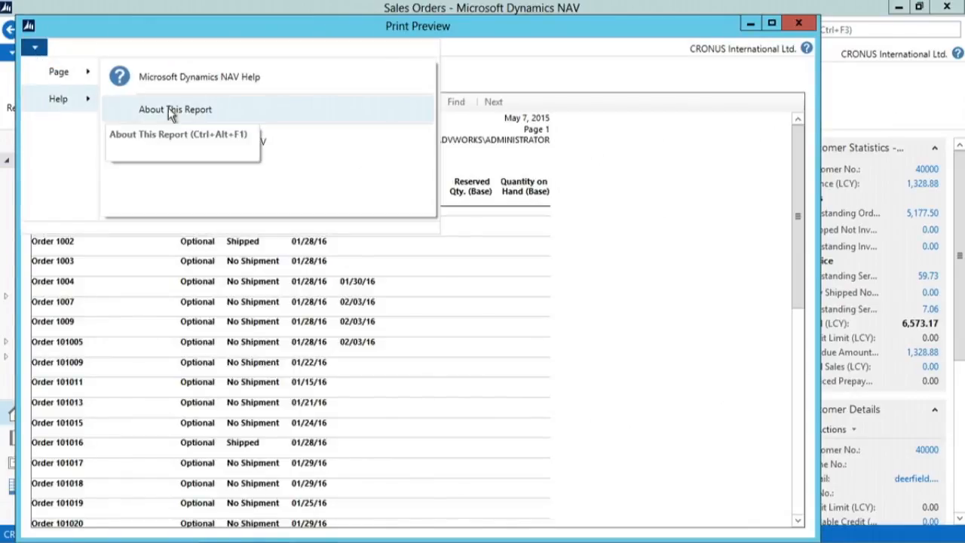
pyautogui.click(266, 109)
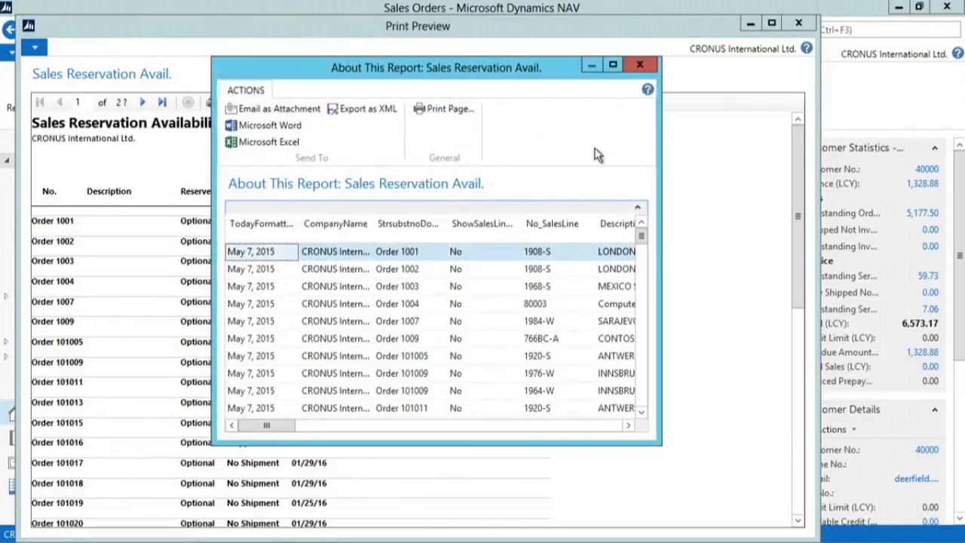
pyautogui.click(613, 65)
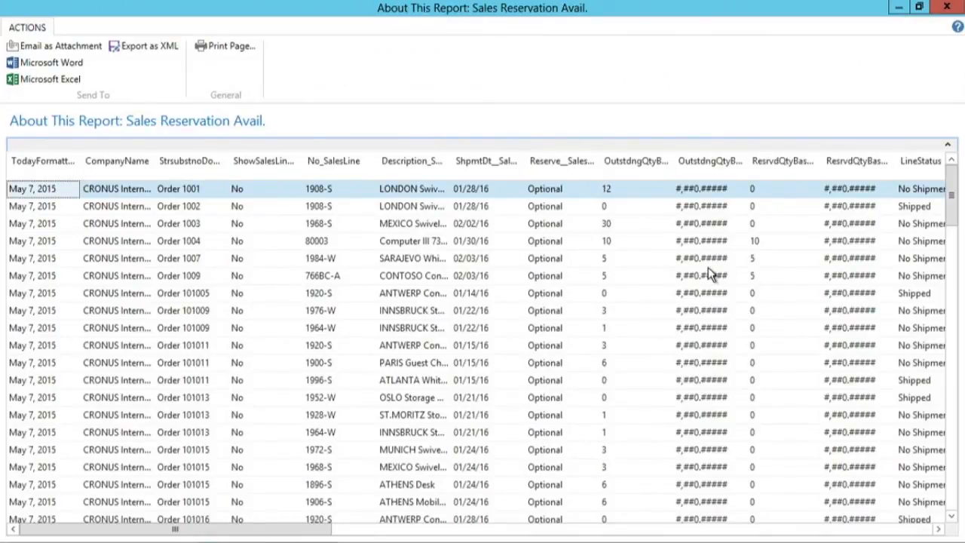
pyautogui.click(946, 7)
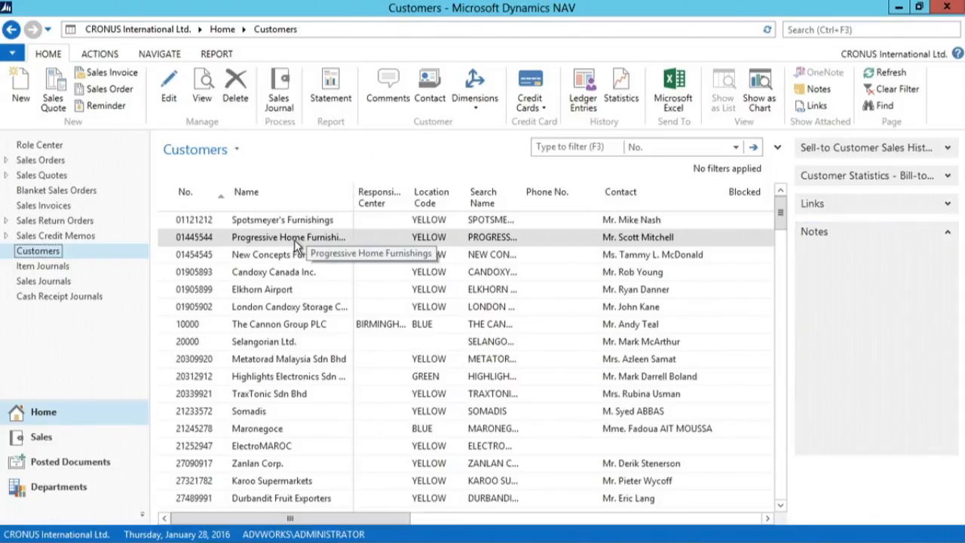
# Add the note "Special requirement" to the Progressive Home Furnishings customer card, addressed to the administrator with notification on, and close the card.
pyautogui.click(170, 89)
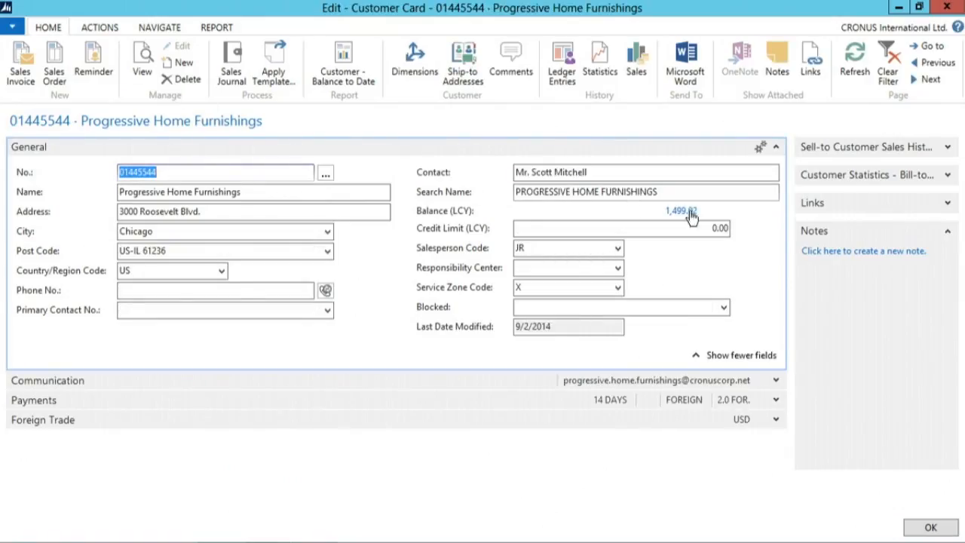
pyautogui.click(895, 255)
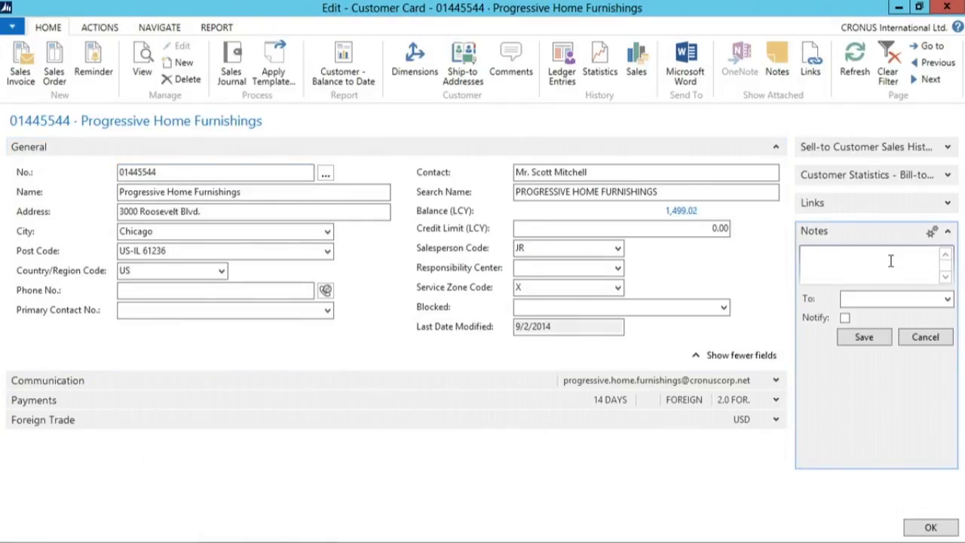
pyautogui.write('Special requirement')
pyautogui.click(947, 300)
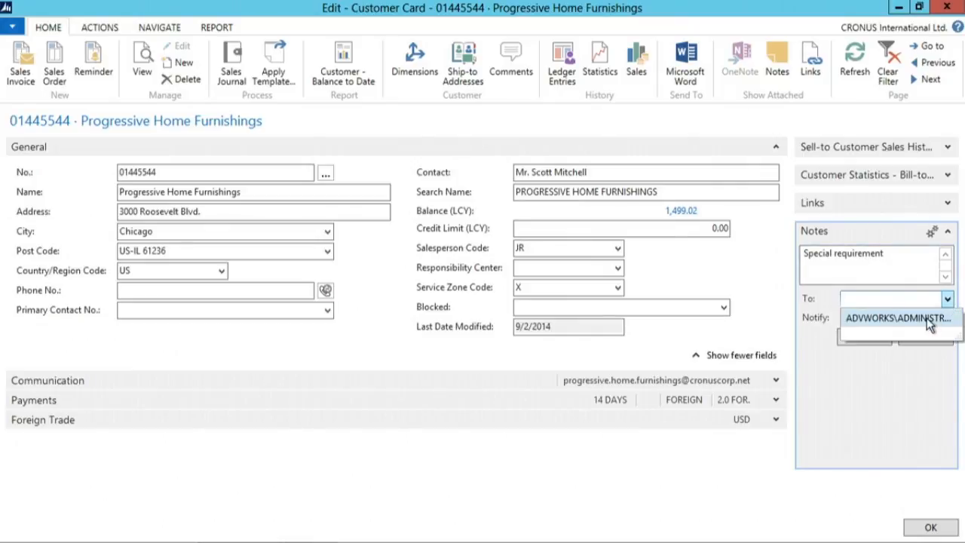
pyautogui.click(924, 319)
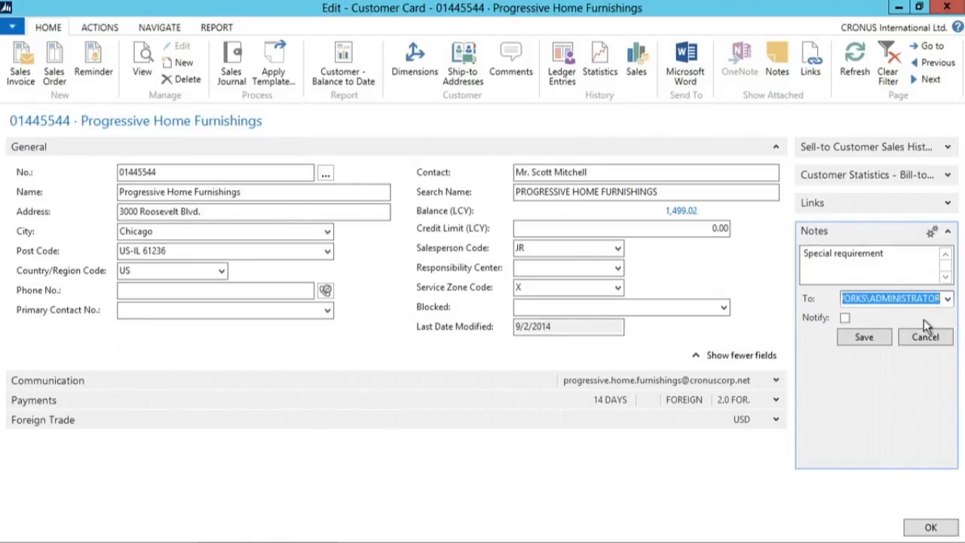
pyautogui.click(845, 318)
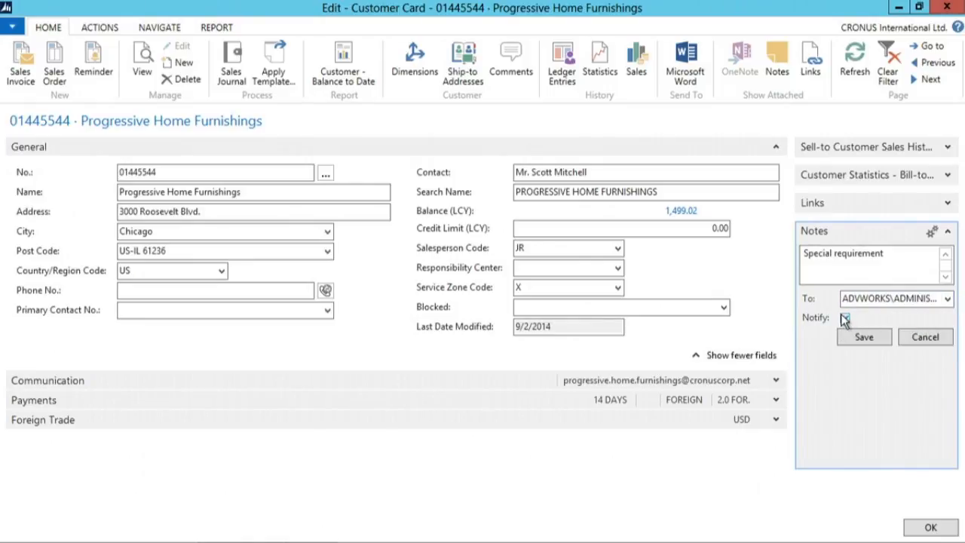
pyautogui.click(860, 339)
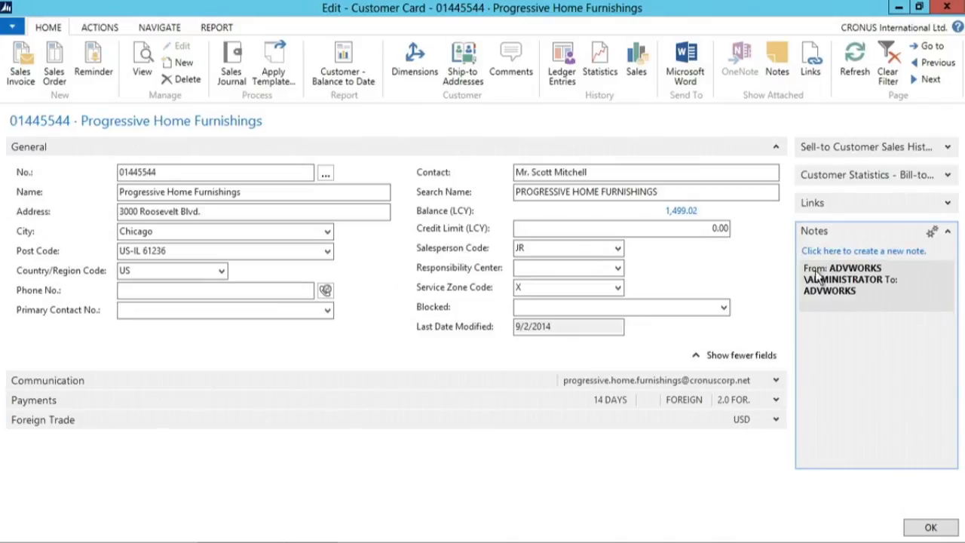
pyautogui.click(932, 527)
# From the Role Center, open the page behind the "Special requirement" notification and return to the notifications.
pyautogui.click(41, 145)
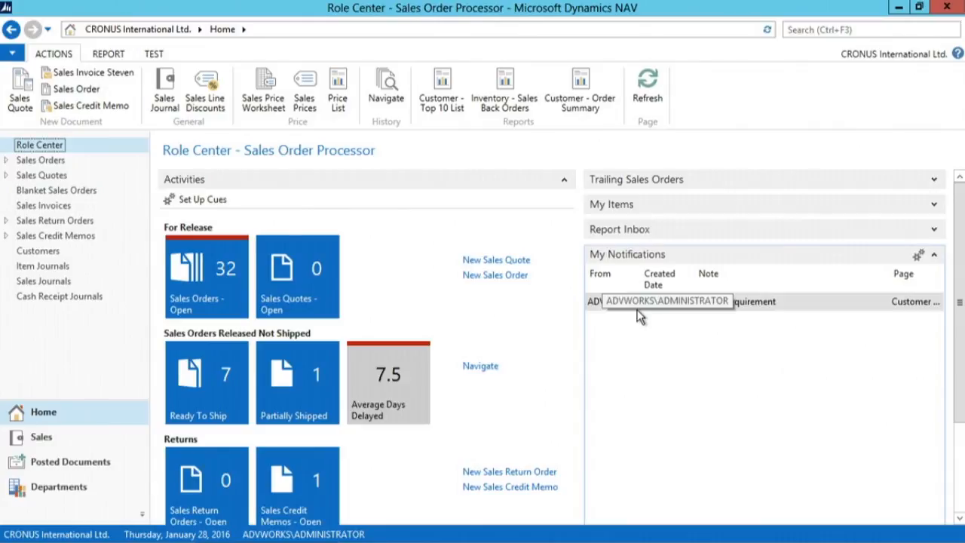
pyautogui.rightClick(747, 307)
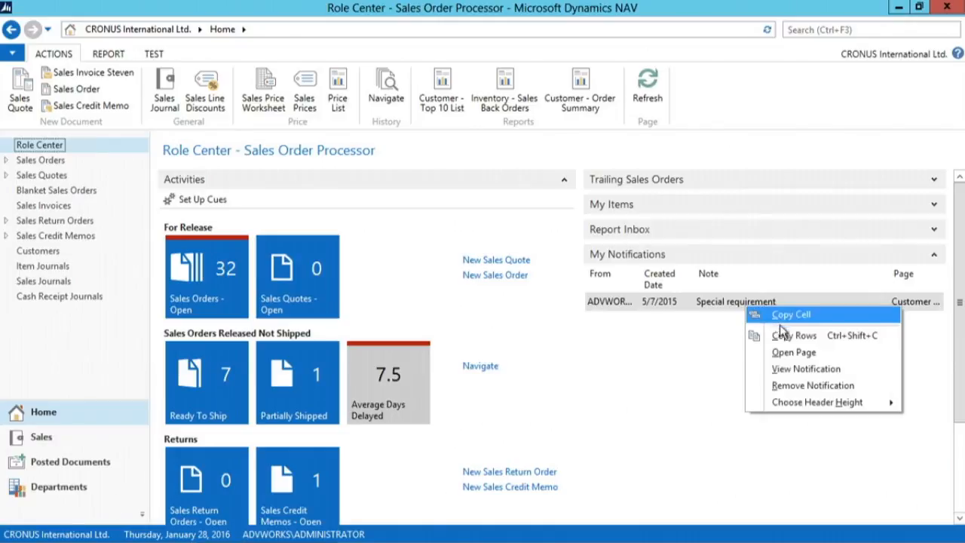
pyautogui.click(821, 355)
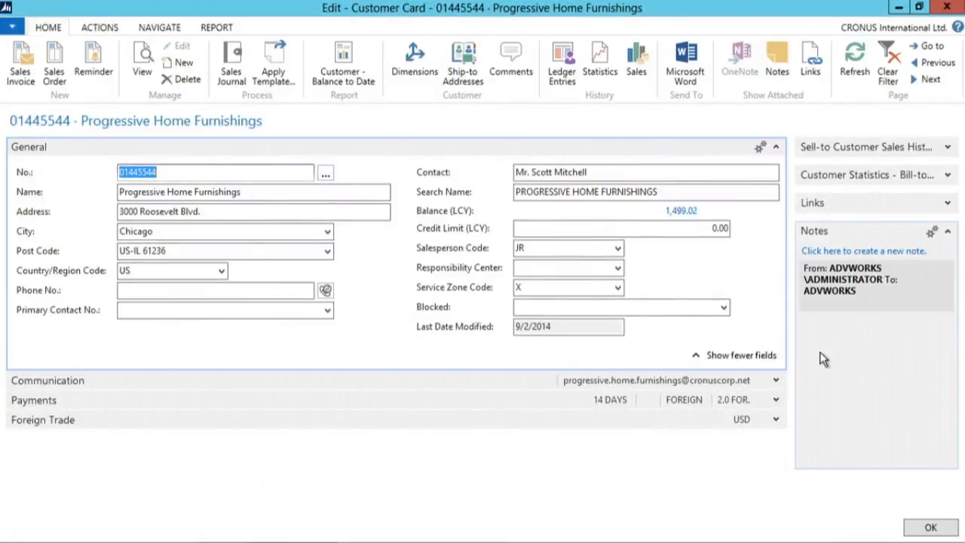
pyautogui.press('Escape')
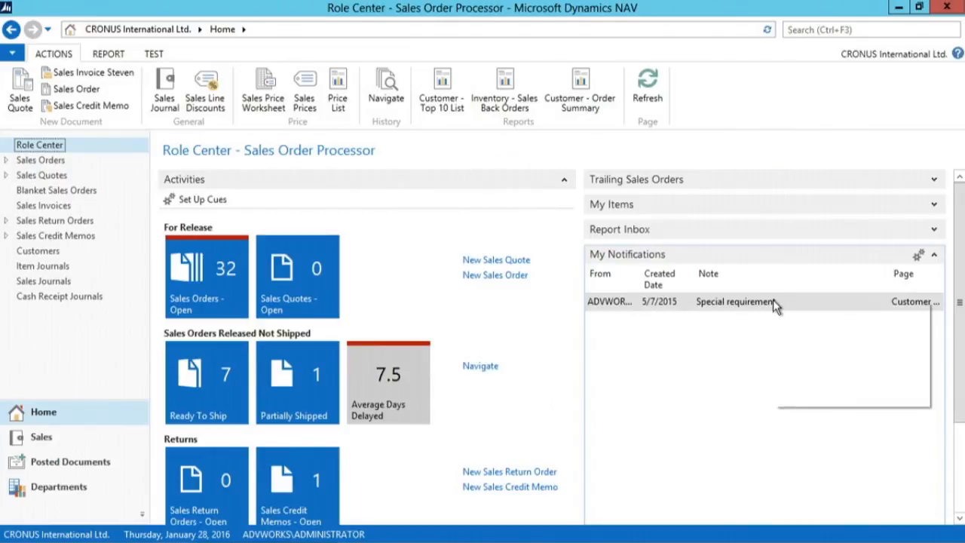
pyautogui.click(832, 364)
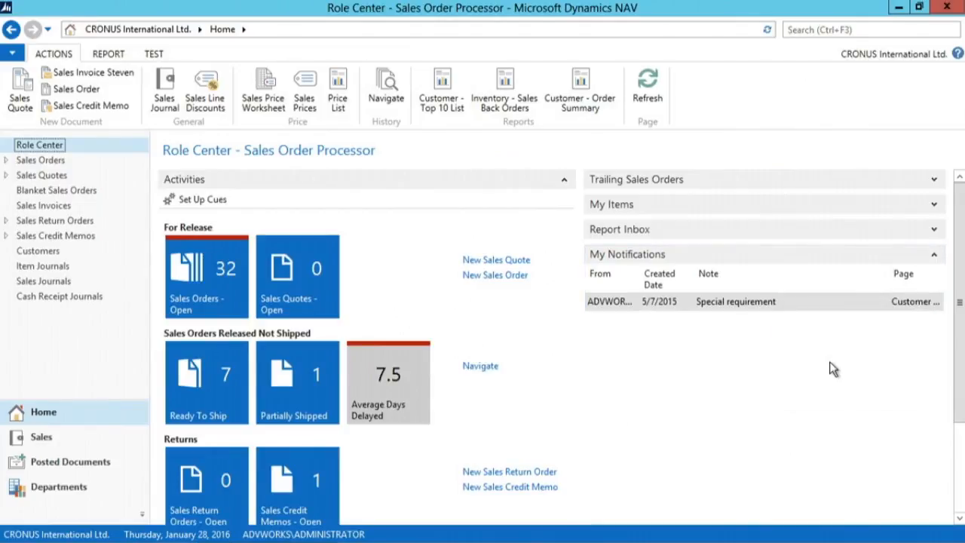
pyautogui.click(240, 110)
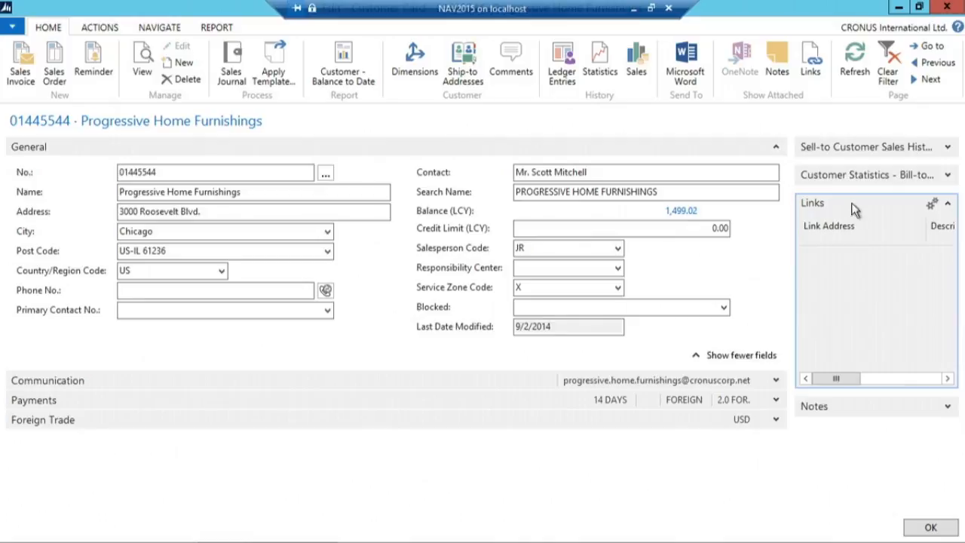
pyautogui.click(810, 65)
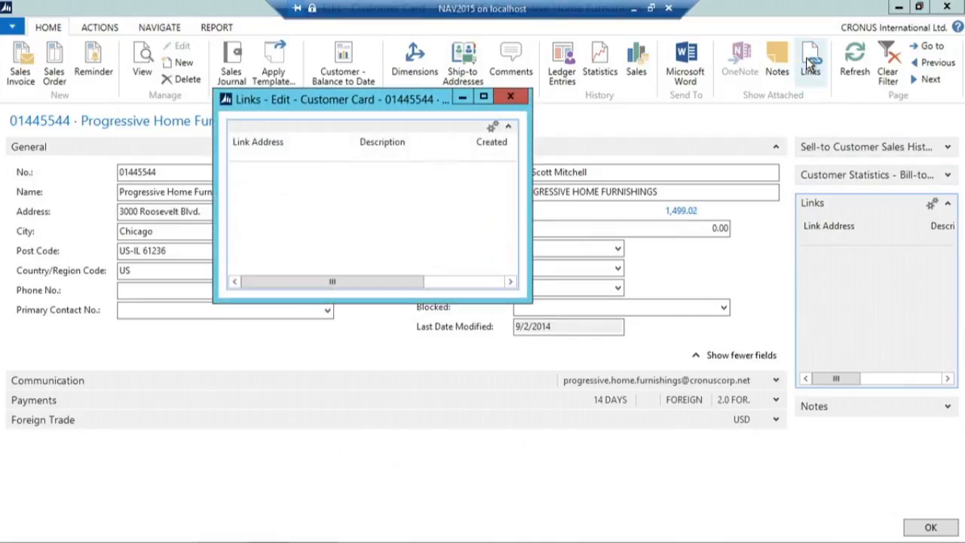
pyautogui.click(492, 127)
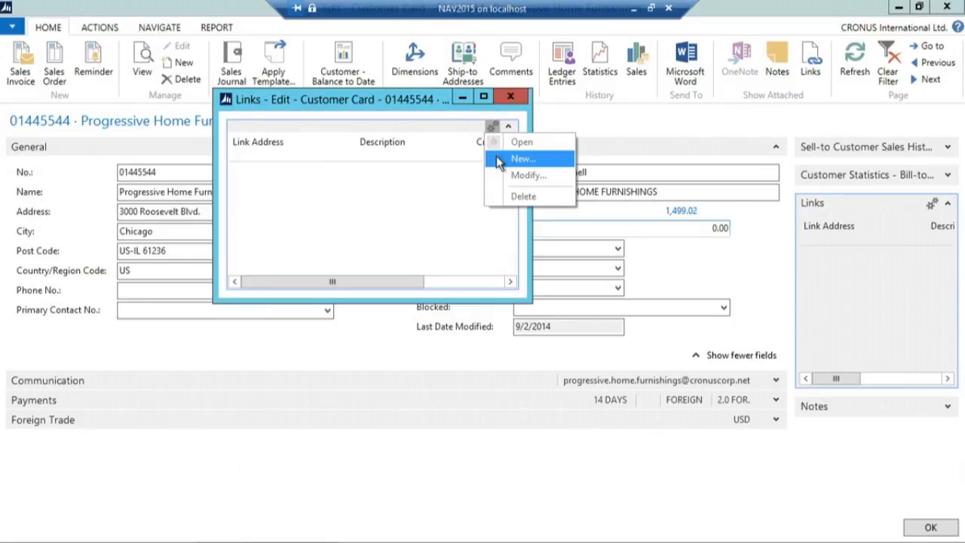
pyautogui.click(498, 160)
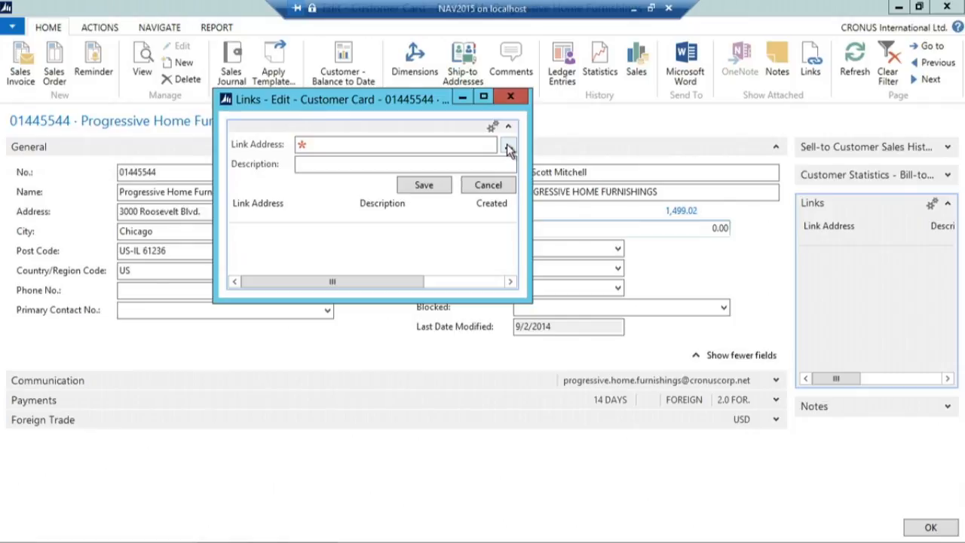
pyautogui.click(462, 146)
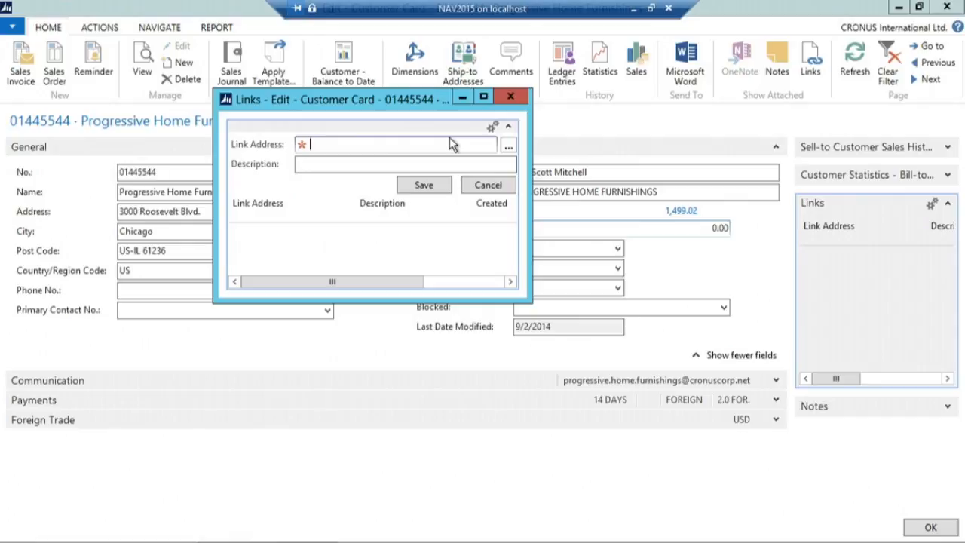
pyautogui.write('www.microsft.com')
pyautogui.press('Tab')
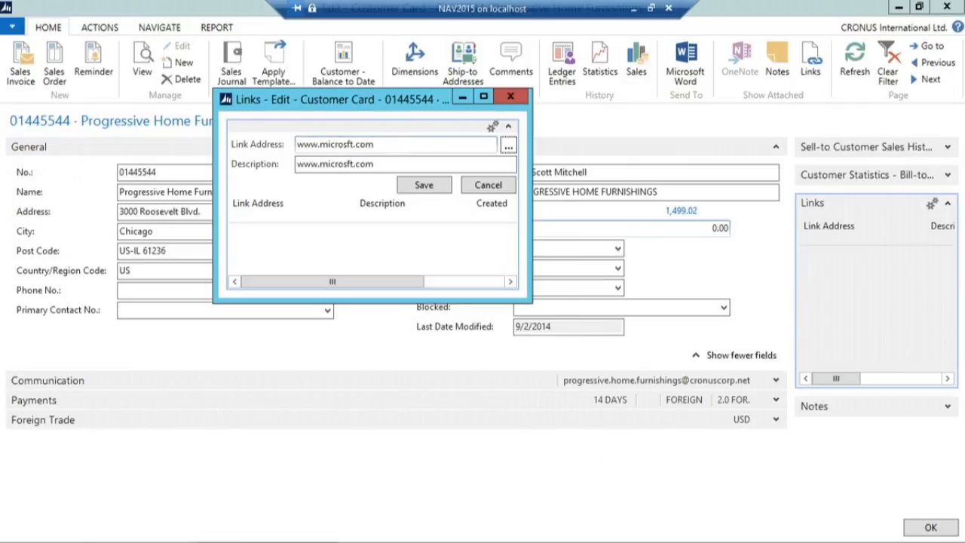
pyautogui.click(415, 186)
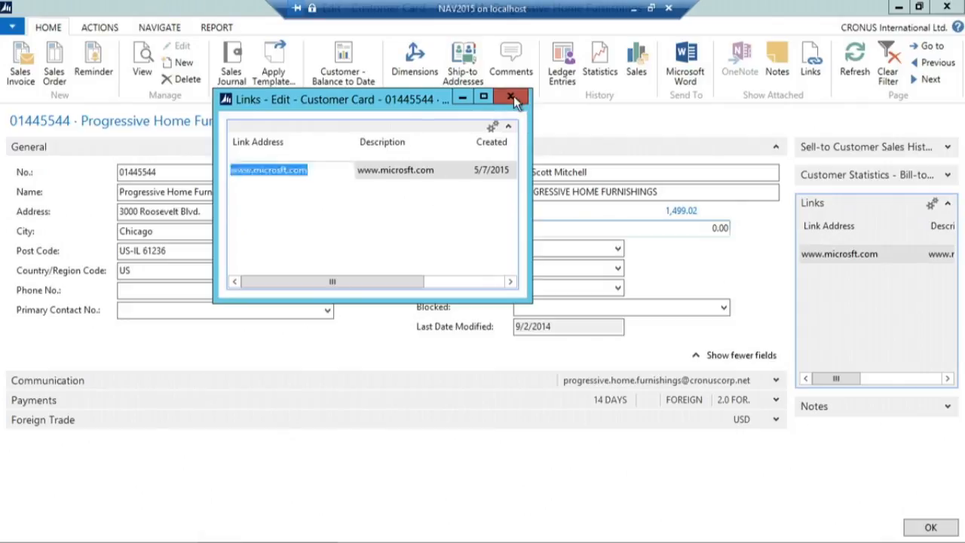
pyautogui.click(512, 97)
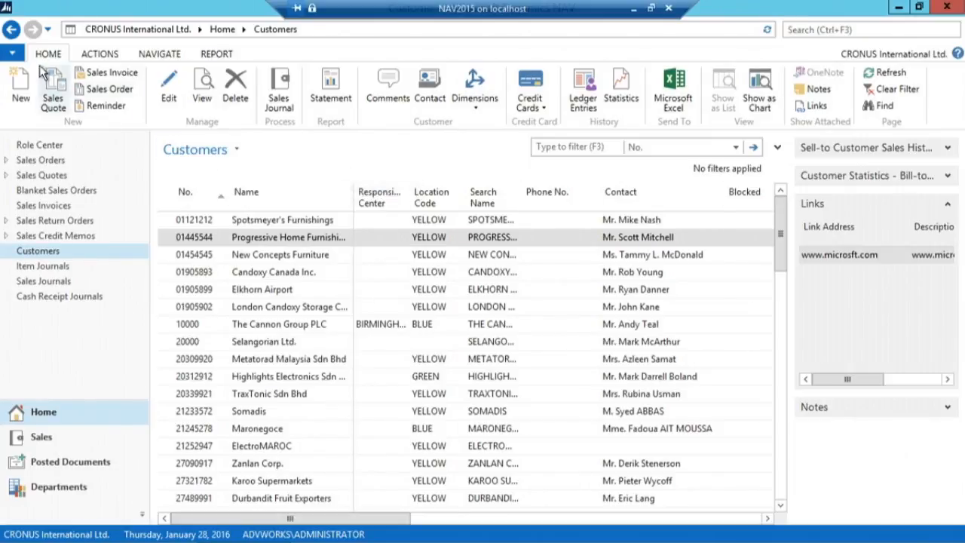
# Export the Customers list to Microsoft Word, open and look through the exported document, and close it.
pyautogui.click(14, 54)
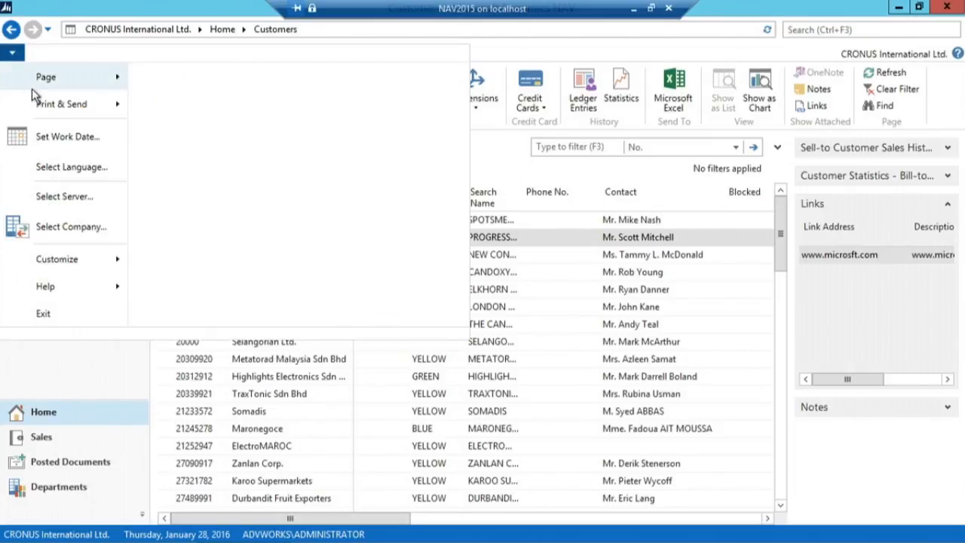
pyautogui.moveTo(80, 105)
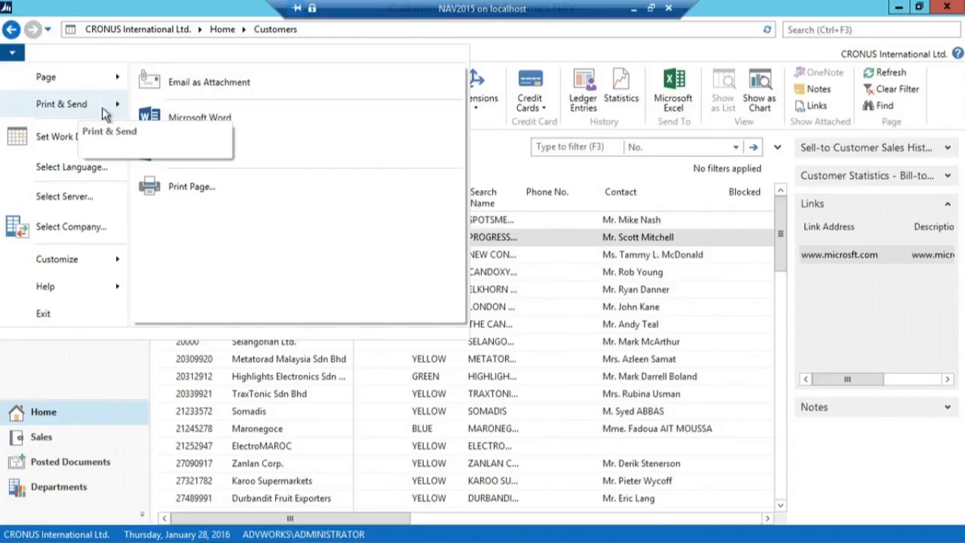
pyautogui.click(294, 127)
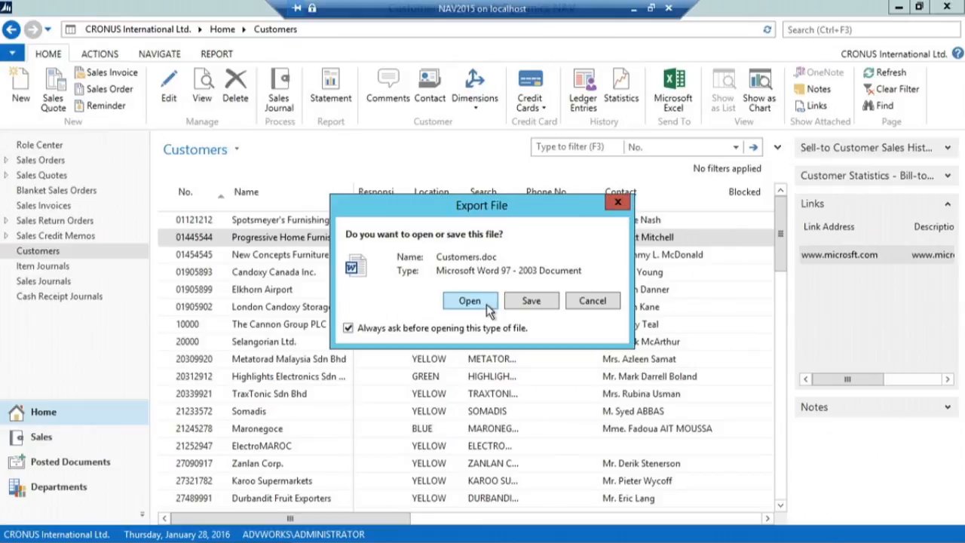
pyautogui.click(469, 301)
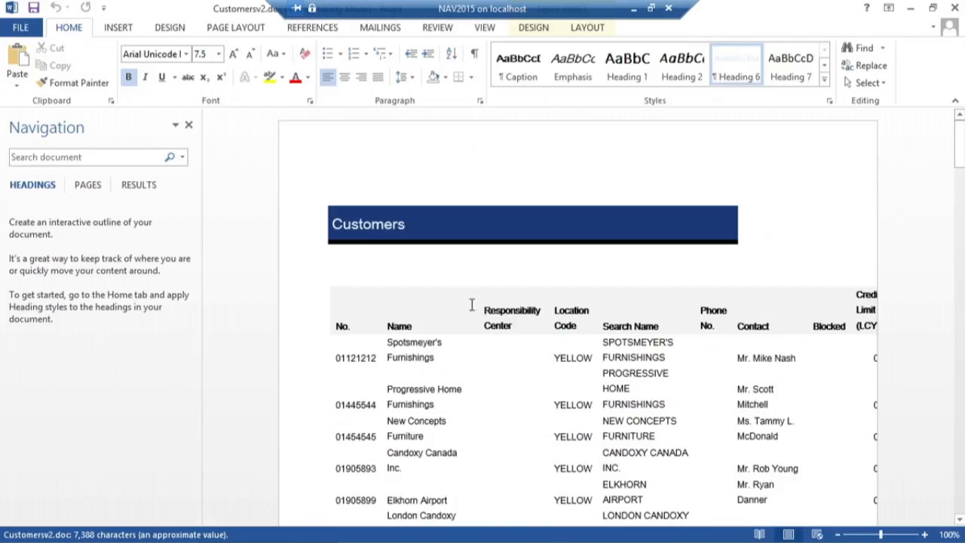
pyautogui.scroll(-1, 486, 356)
pyautogui.scroll(-7, 485, 356)
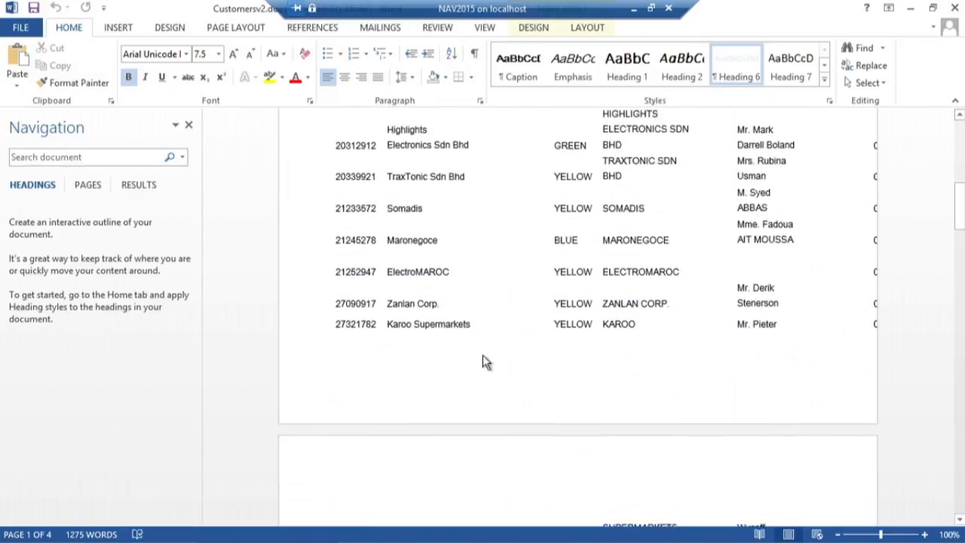
pyautogui.scroll(-10, 483, 354)
pyautogui.scroll(-12, 480, 359)
pyautogui.scroll(-10, 481, 360)
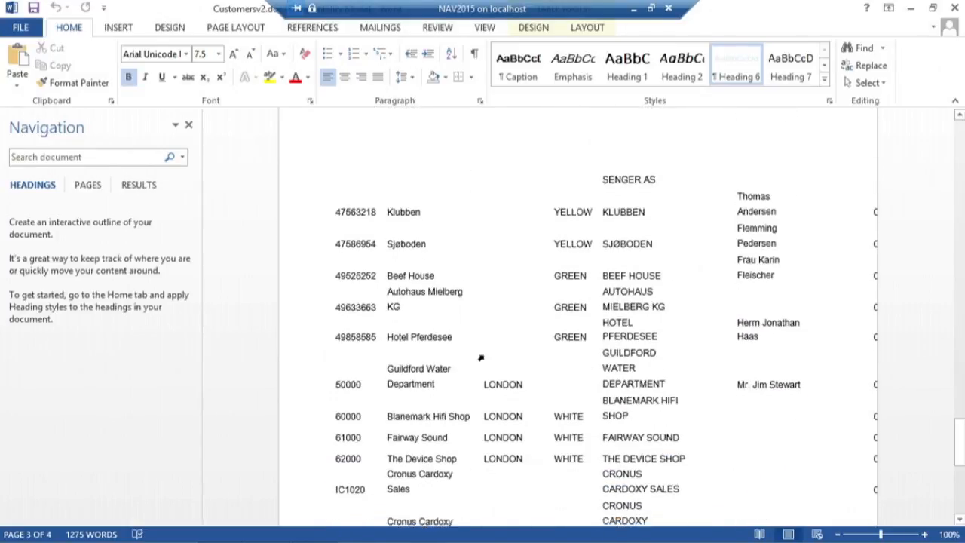
pyautogui.click(954, 9)
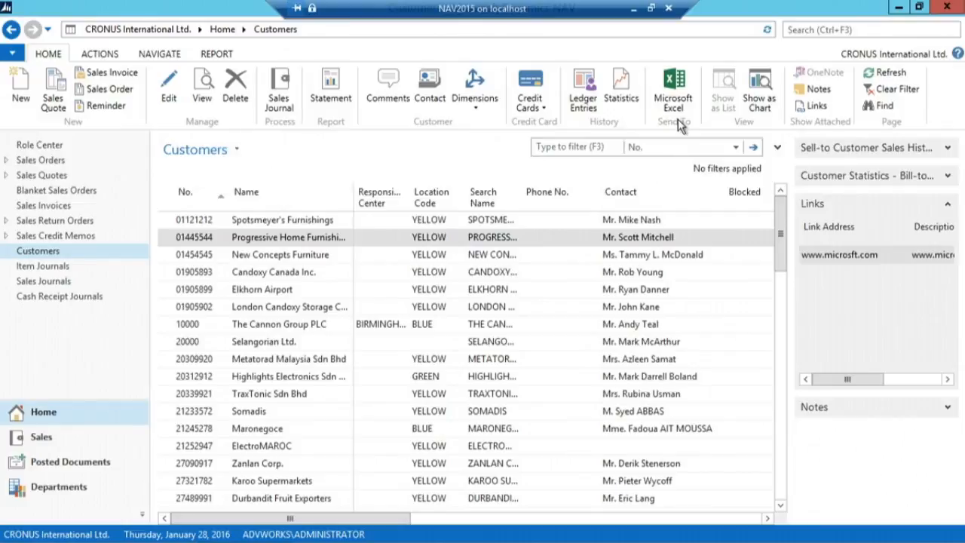
# Export the Customers list to Microsoft Excel.
pyautogui.click(12, 53)
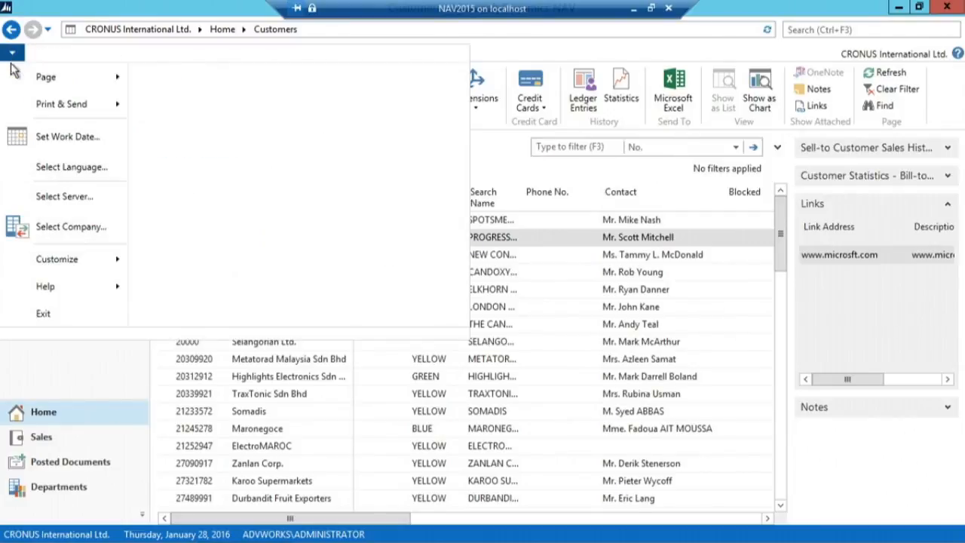
pyautogui.moveTo(65, 106)
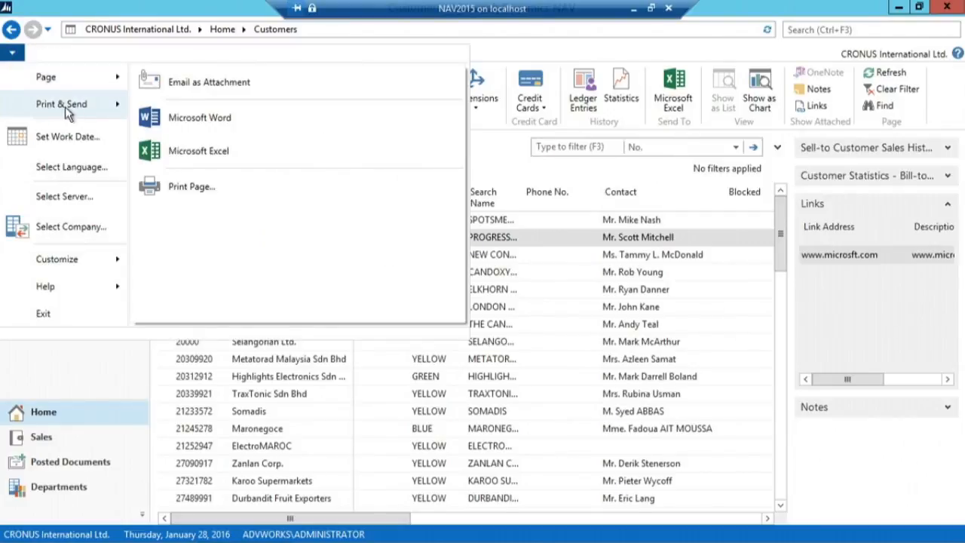
pyautogui.click(302, 150)
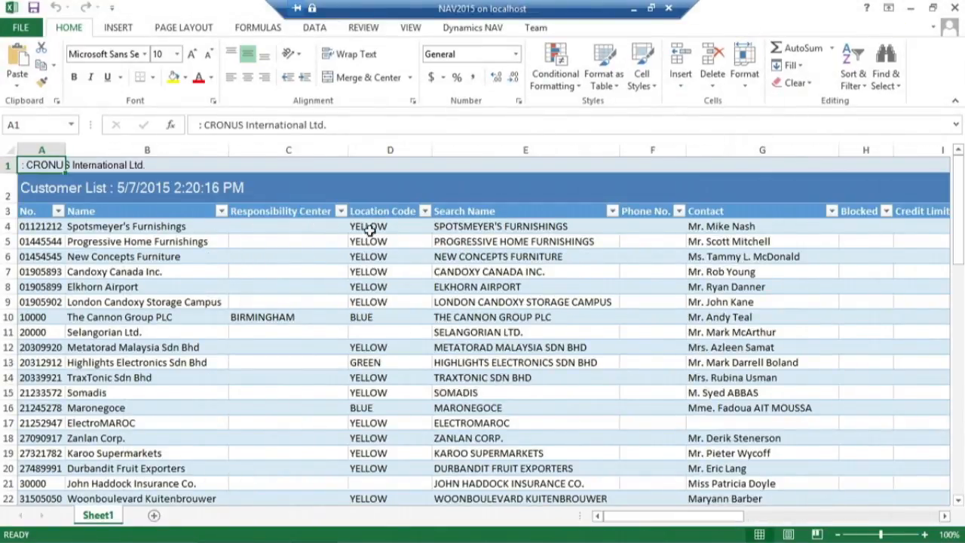
# Filter the exported customer list to show only the location code BLUE.
pyautogui.click(425, 213)
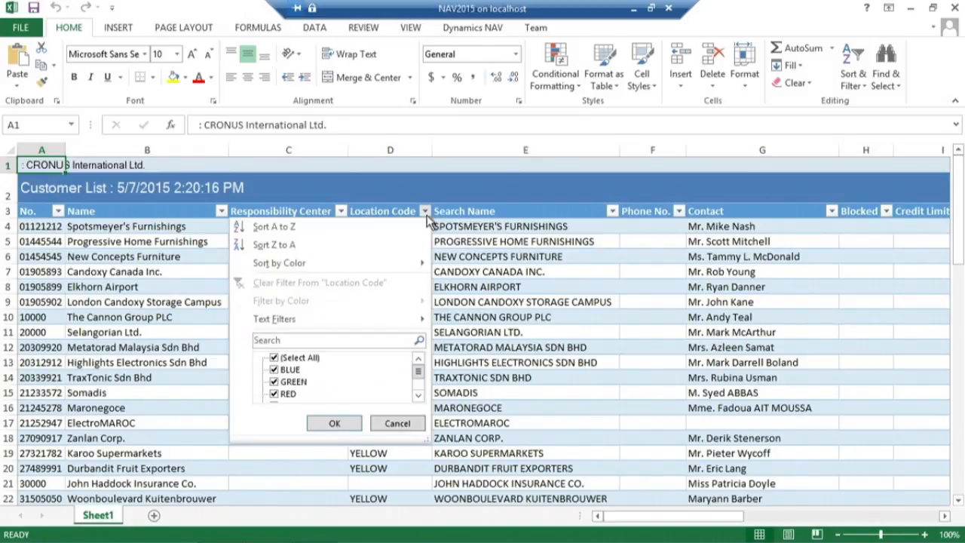
pyautogui.click(274, 357)
pyautogui.click(274, 369)
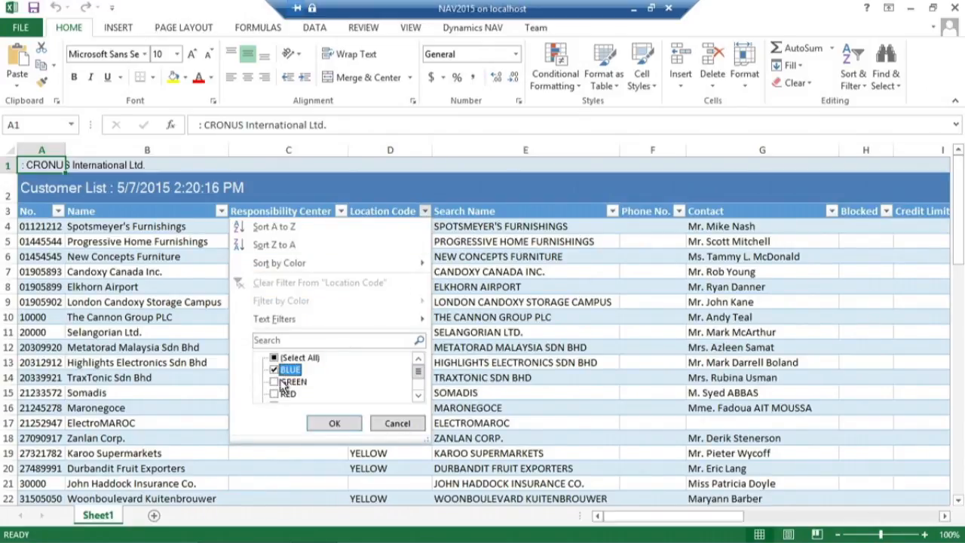
pyautogui.click(334, 425)
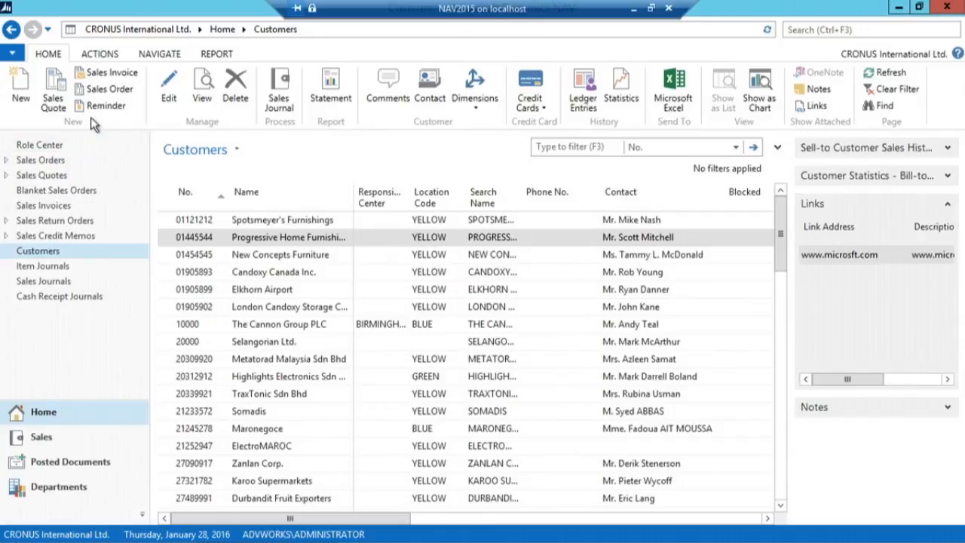
# Send the Customers list as an attachment to a new e-mail message.
pyautogui.click(10, 56)
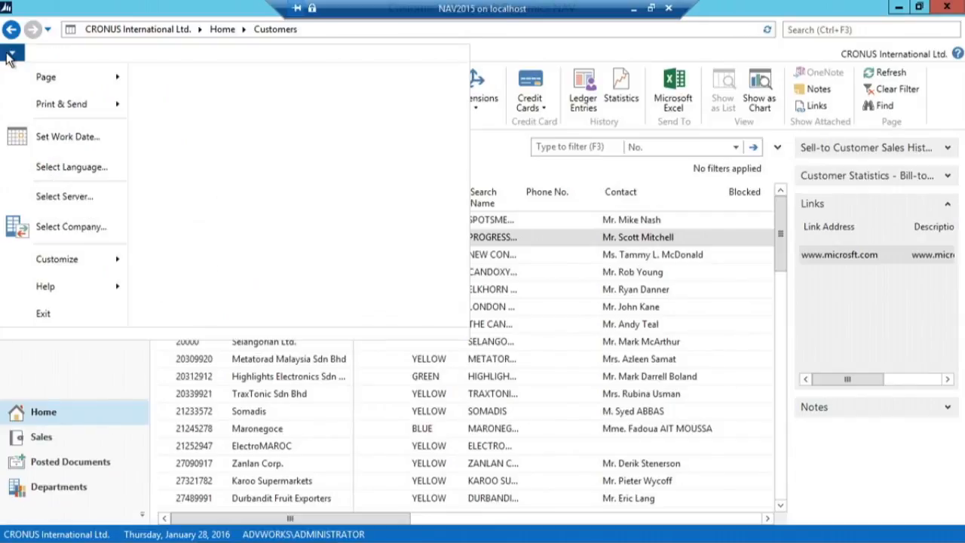
pyautogui.moveTo(76, 112)
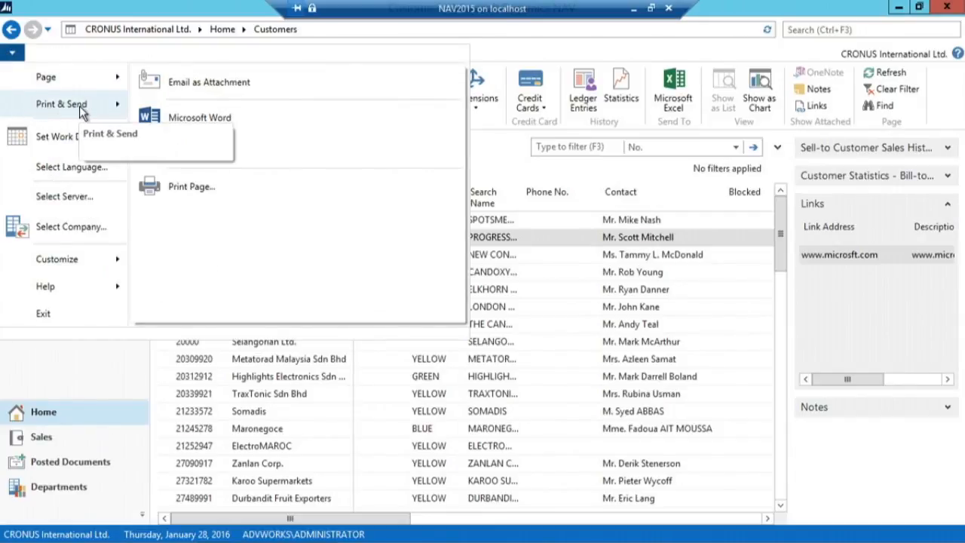
pyautogui.click(278, 87)
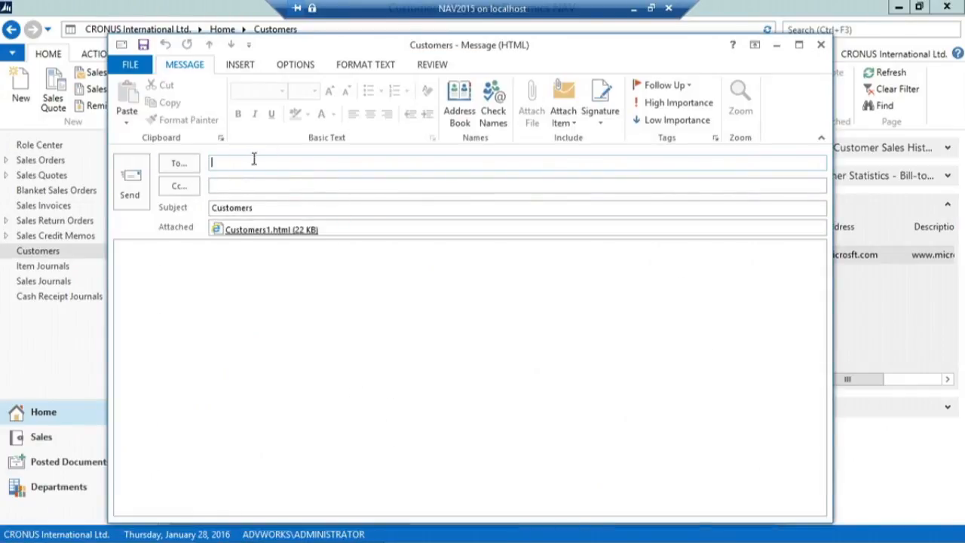
# Open the attached Customers1.html file from the new e-mail message to view the exported list.
pyautogui.doubleClick(267, 230)
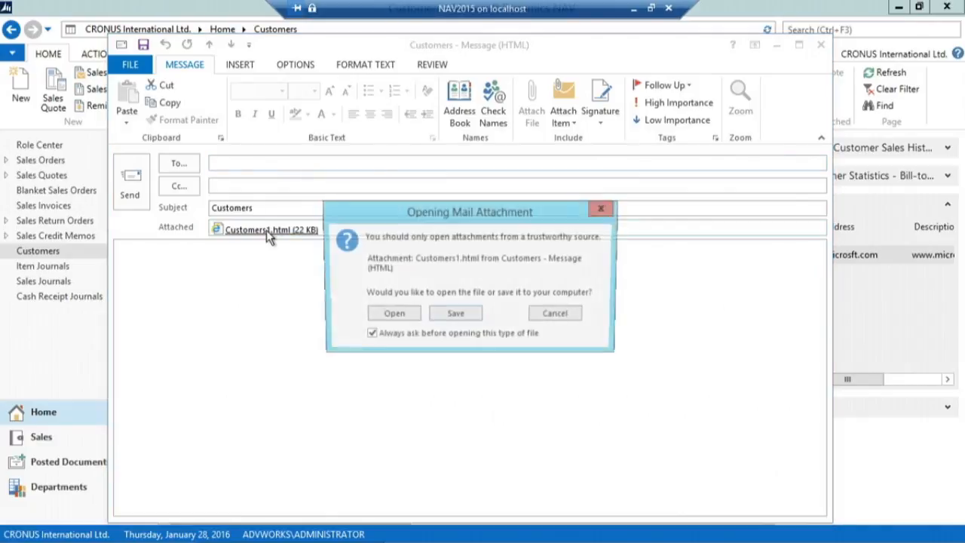
pyautogui.click(407, 316)
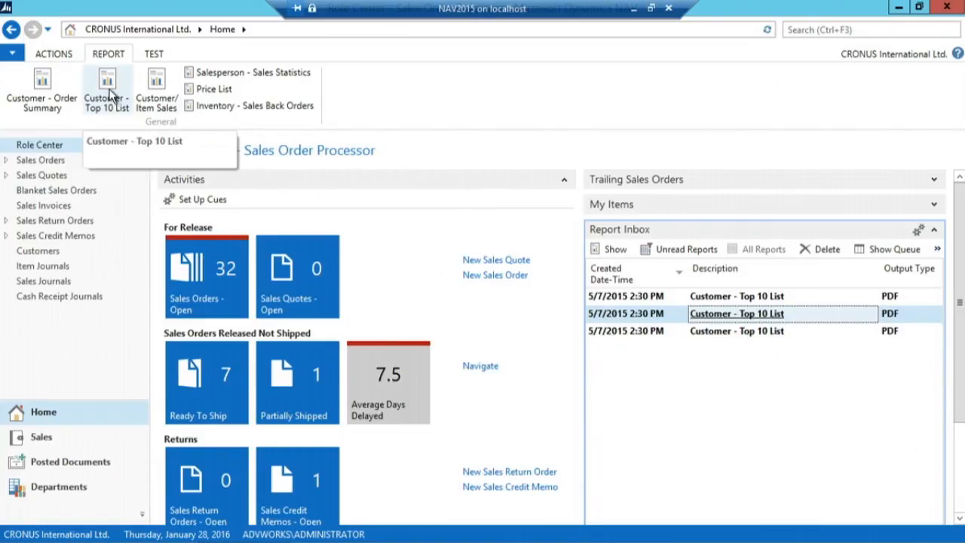
# Output the Customer - Top 10 List report to Microsoft Word, open the document to view it, and close it.
pyautogui.click(109, 94)
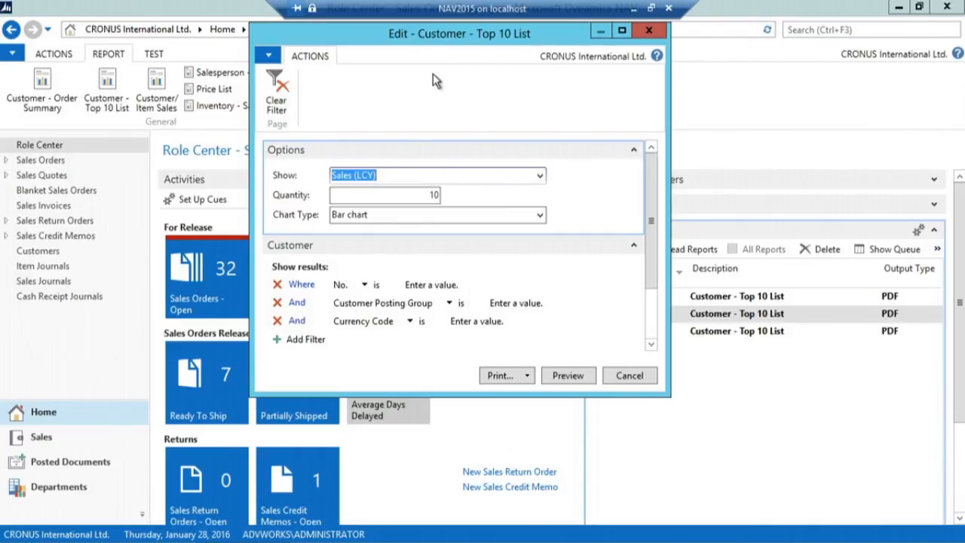
pyautogui.moveTo(435, 34); pyautogui.dragTo(410, 46)
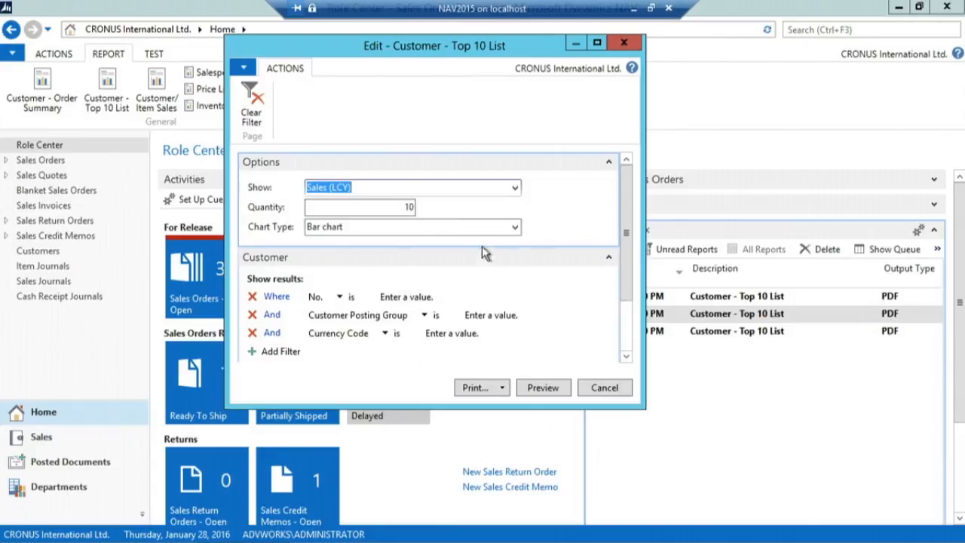
pyautogui.click(503, 389)
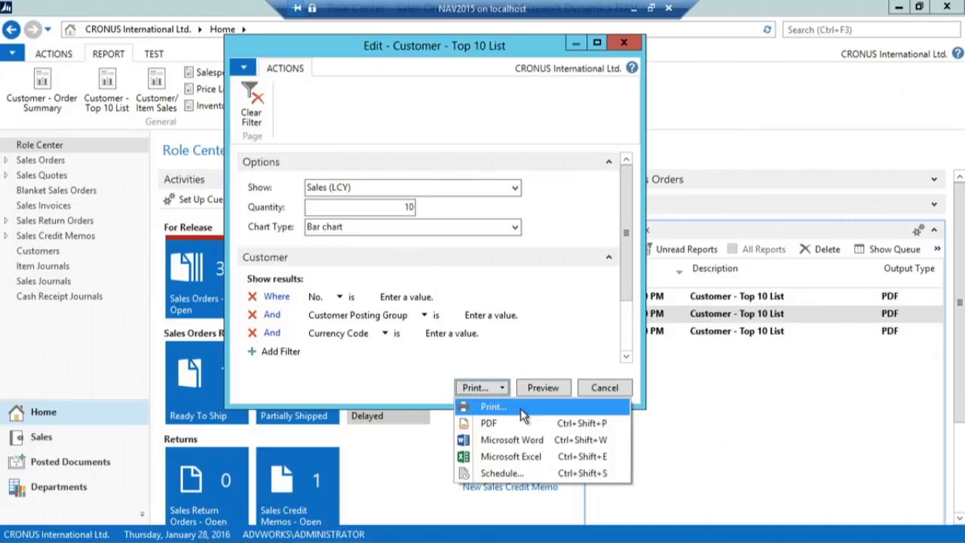
pyautogui.click(538, 443)
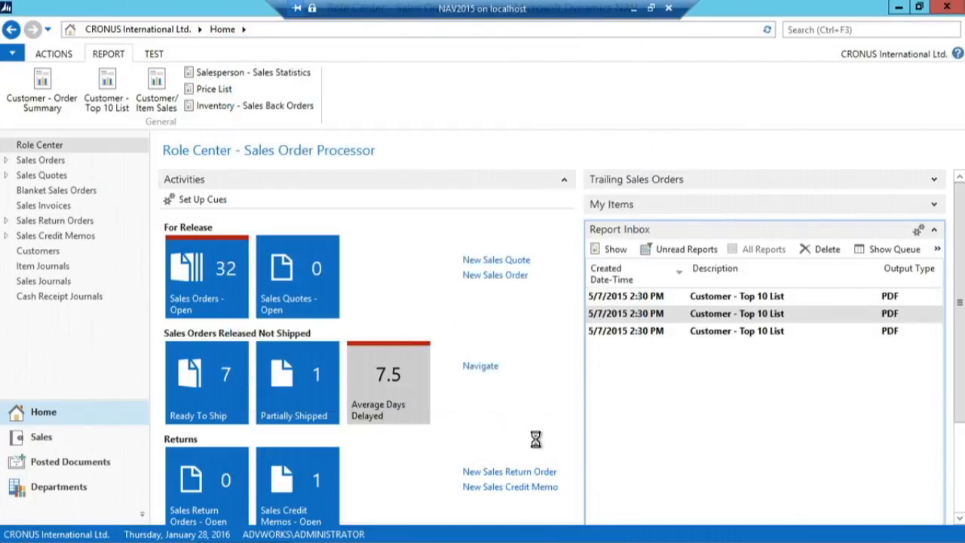
pyautogui.click(471, 301)
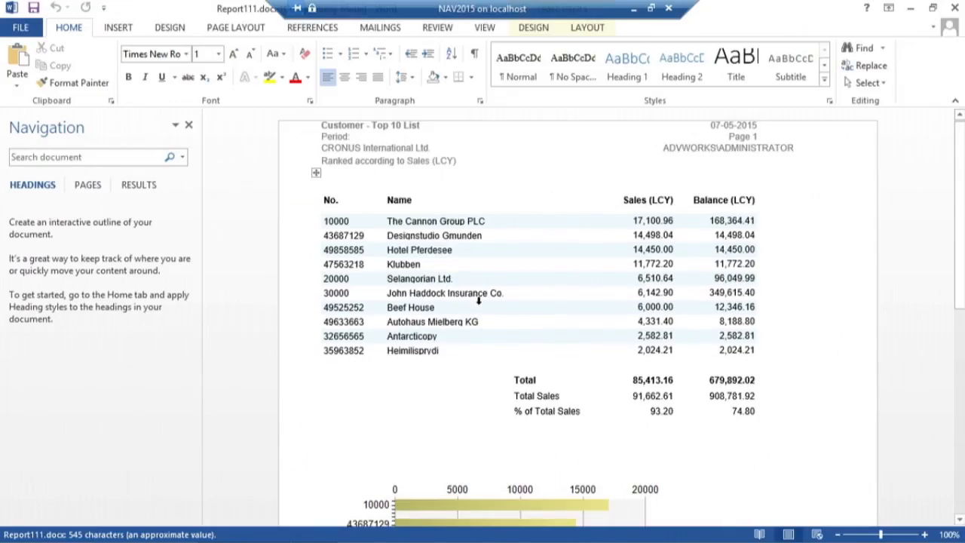
pyautogui.click(955, 7)
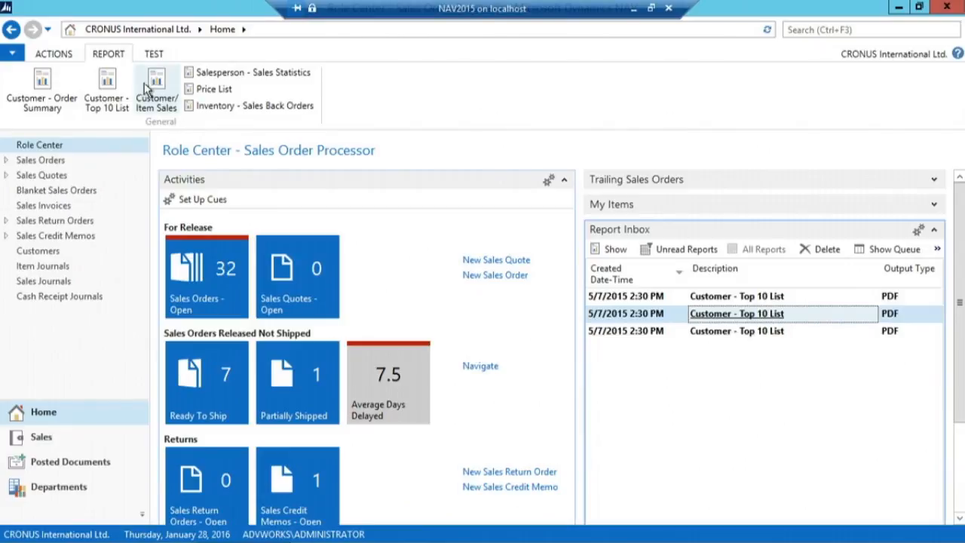
# Schedule the Customer - Top 10 List report with Word as the output type and an earliest start of 1/28/2016 12:00 AM.
pyautogui.click(135, 91)
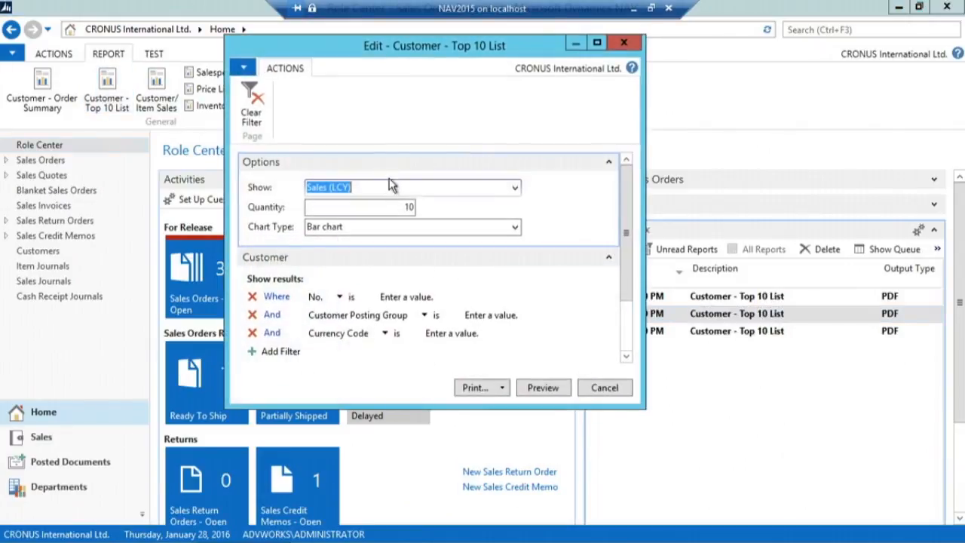
pyautogui.click(504, 388)
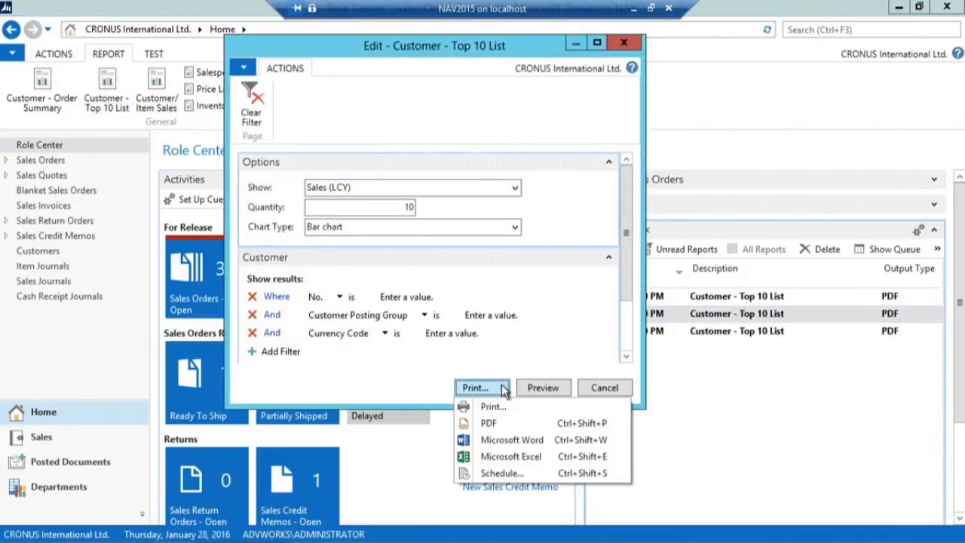
pyautogui.click(545, 472)
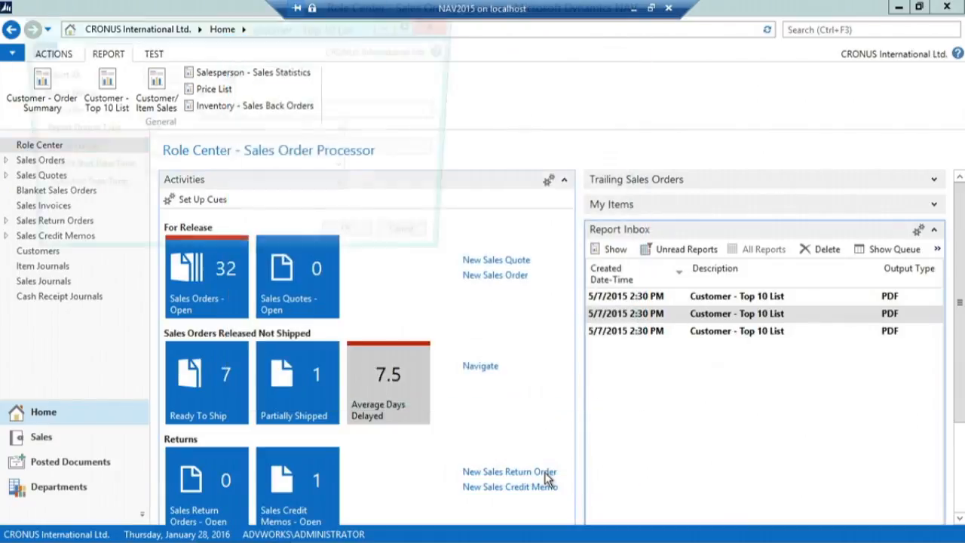
pyautogui.moveTo(253, 31); pyautogui.dragTo(426, 92)
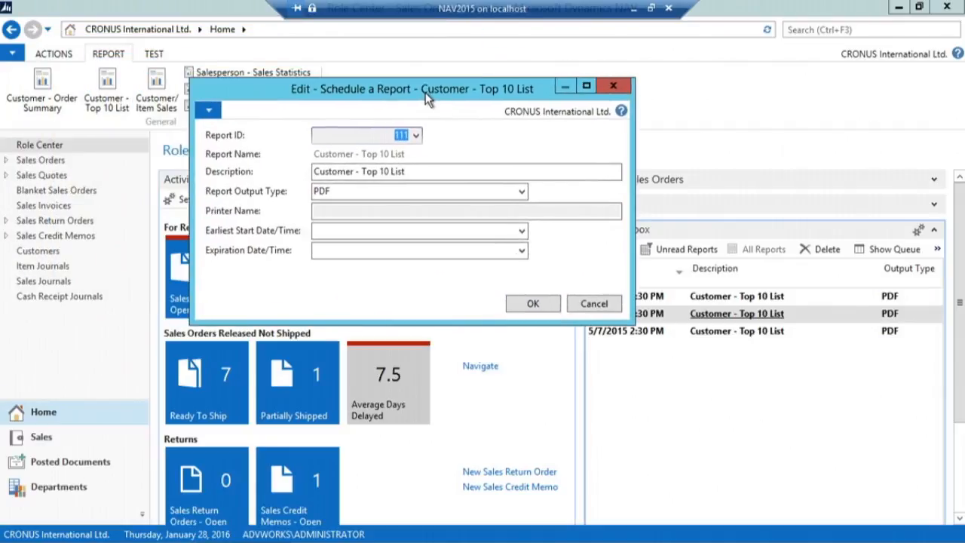
pyautogui.click(523, 191)
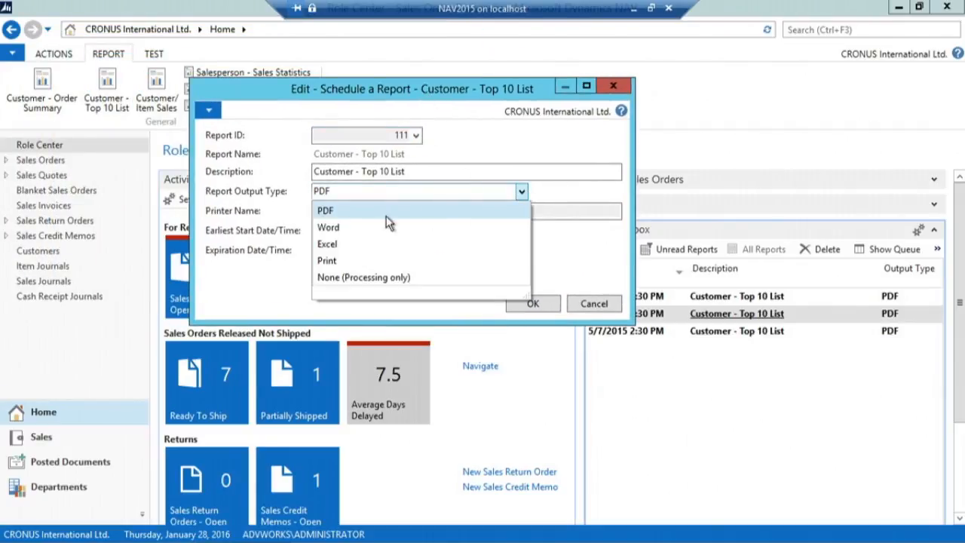
pyautogui.click(327, 245)
pyautogui.click(511, 195)
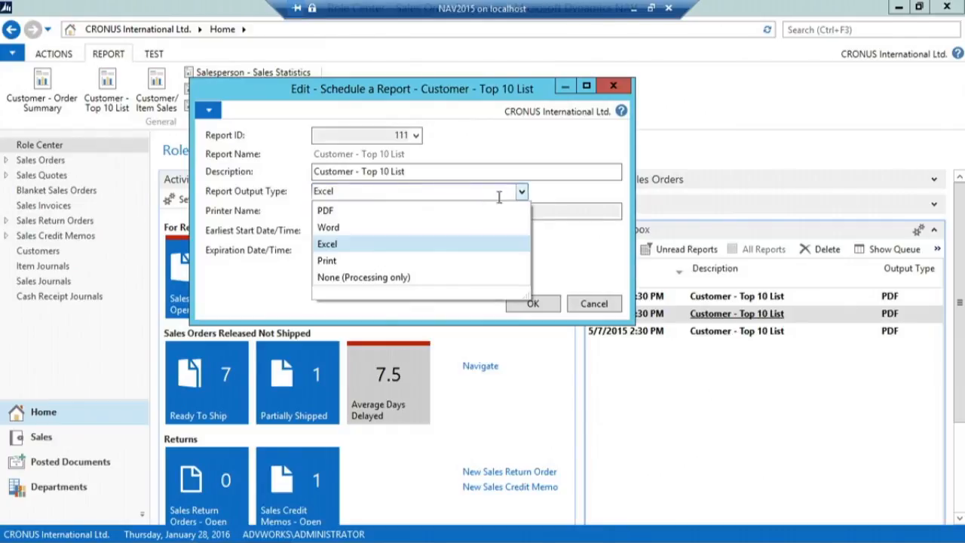
pyautogui.click(339, 228)
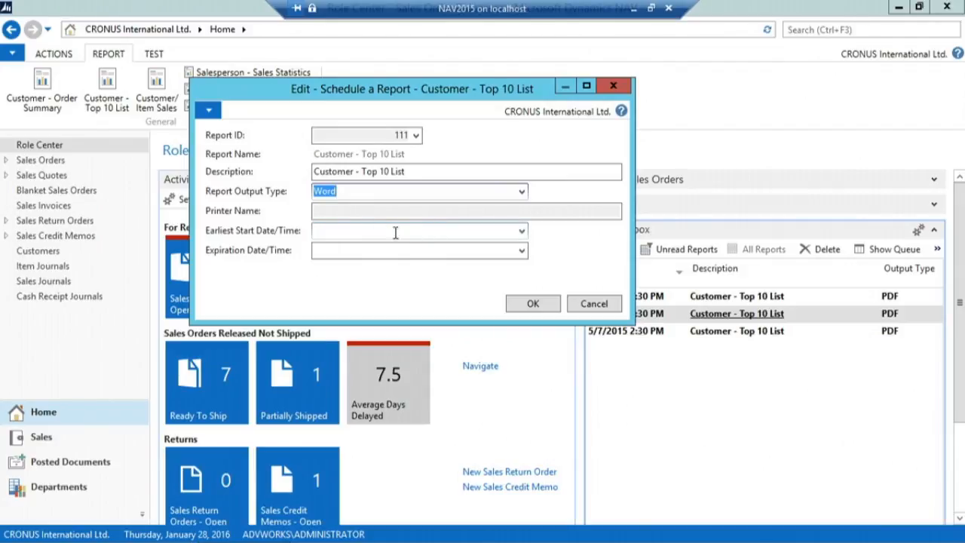
pyautogui.click(348, 230)
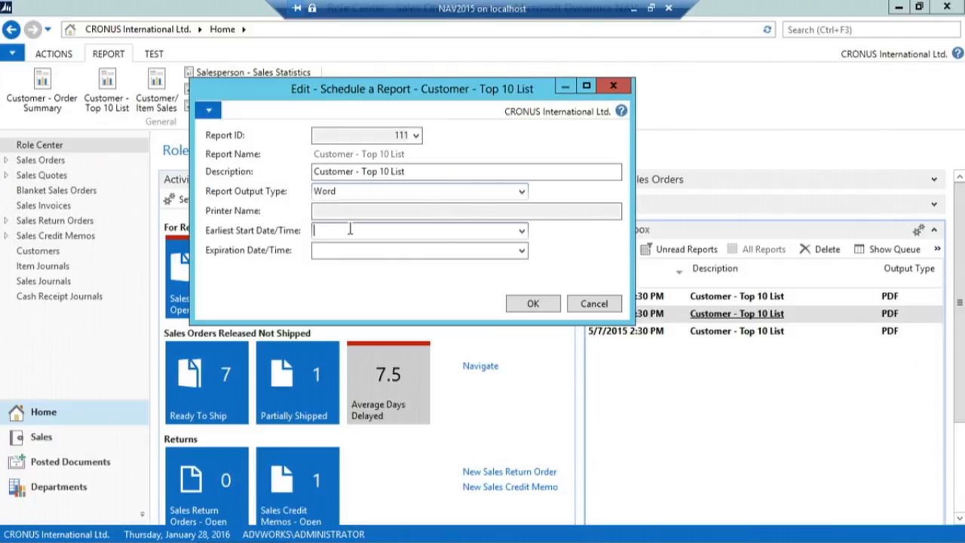
pyautogui.press('Tab')
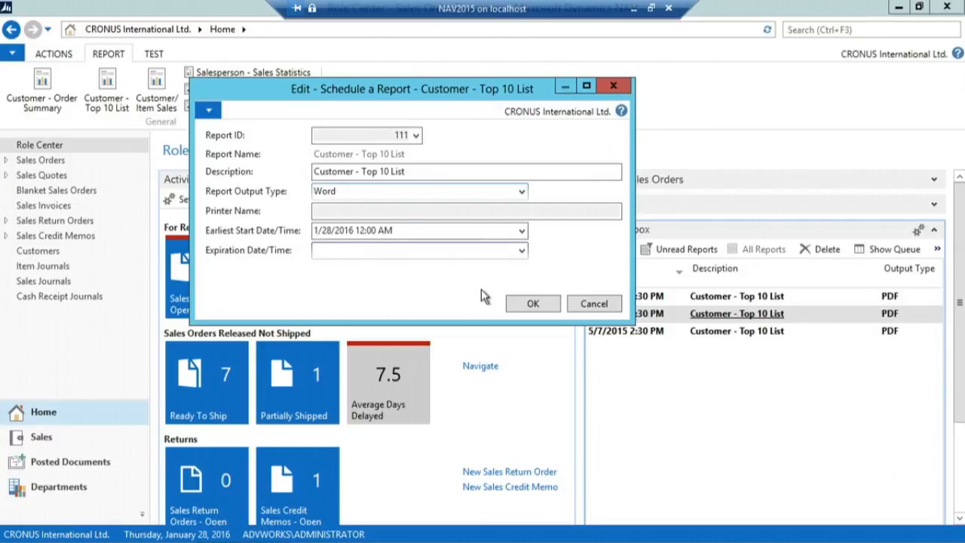
pyautogui.click(539, 305)
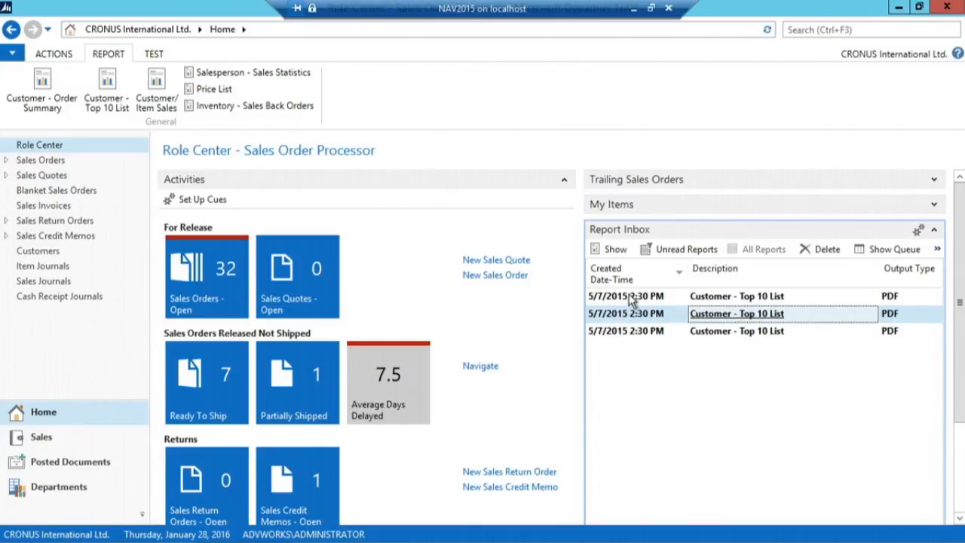
# Try to open the selected Customer - Top 10 List PDF from the Report Inbox and dismiss the program choice.
pyautogui.click(616, 250)
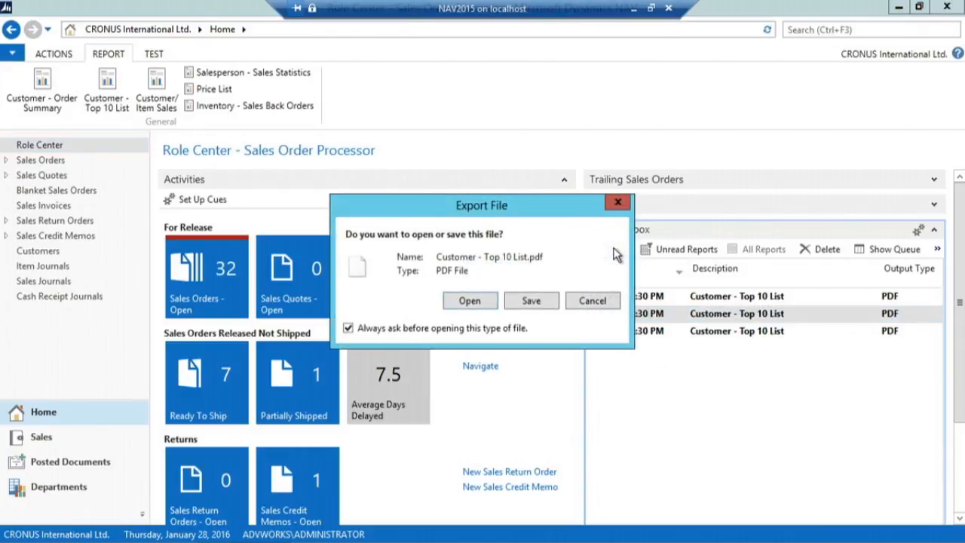
pyautogui.click(467, 301)
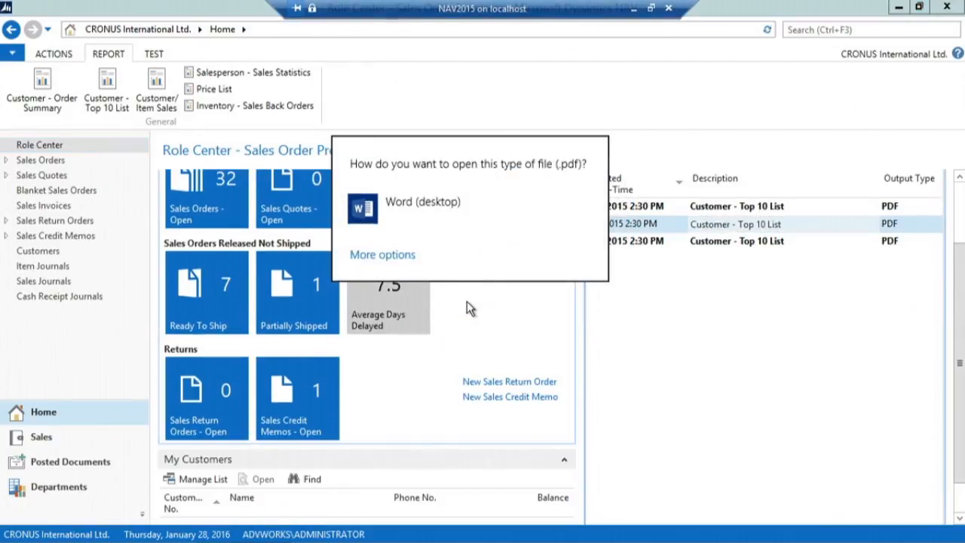
pyautogui.click(733, 126)
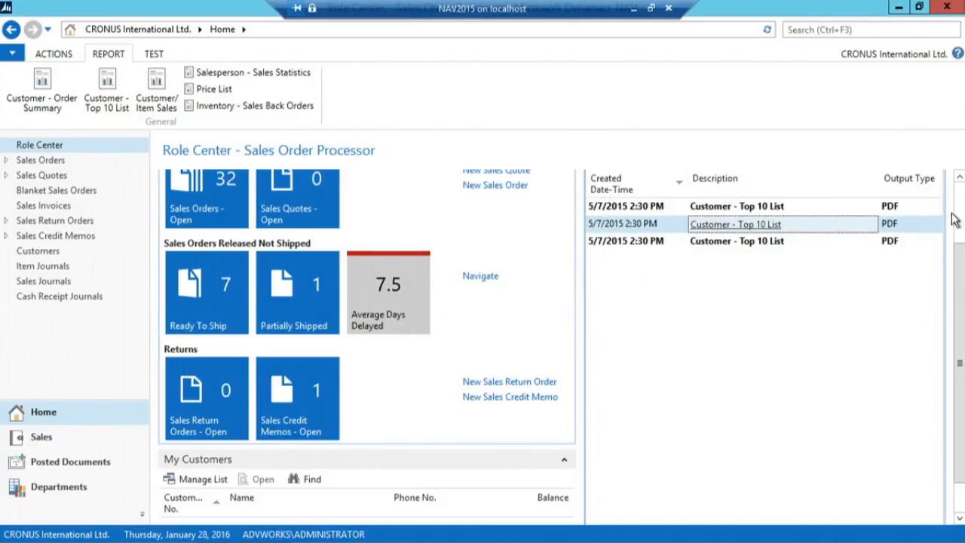
# Show only the unread reports in the Role Center's Report Inbox.
pyautogui.scroll(2, 959, 219)
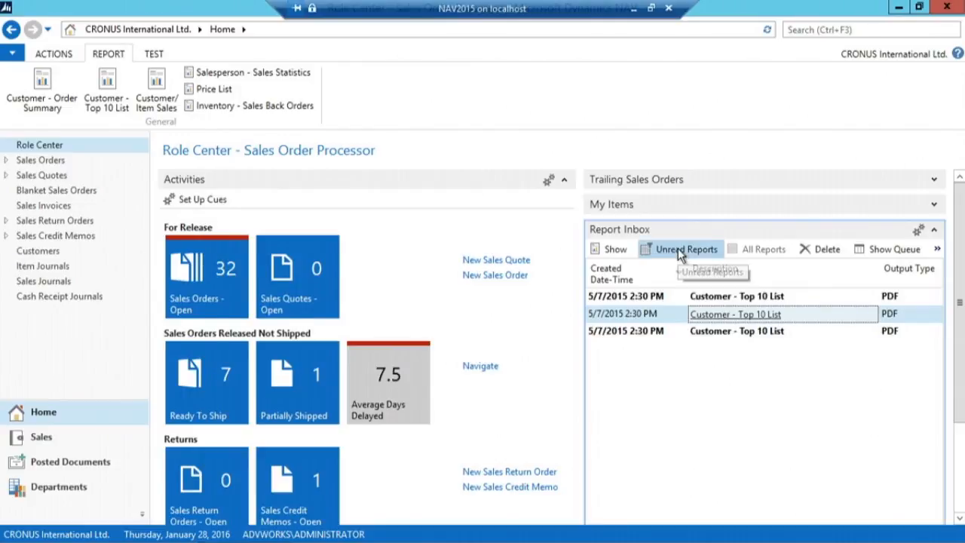
pyautogui.scroll(-2, 678, 255)
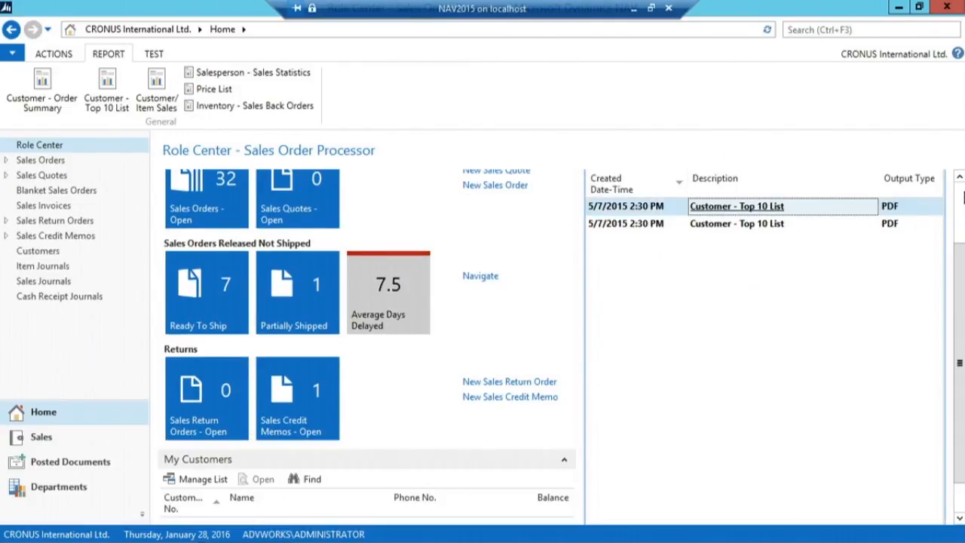
pyautogui.click(962, 197)
pyautogui.click(706, 269)
# Start an e-mail for the John Haddock Insurance Co. invoice with amount 5,454.00 in the Posted Sales Invoices list.
pyautogui.click(60, 463)
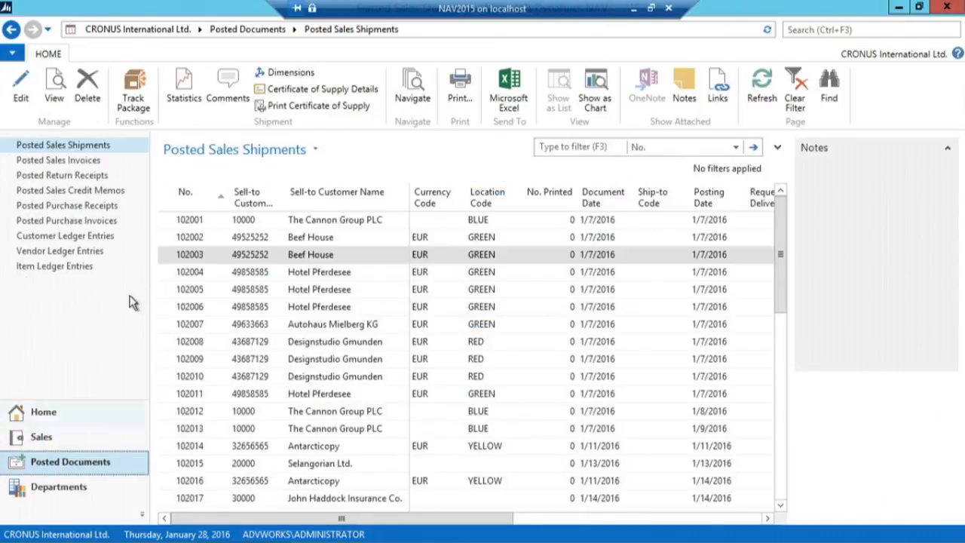
pyautogui.click(86, 162)
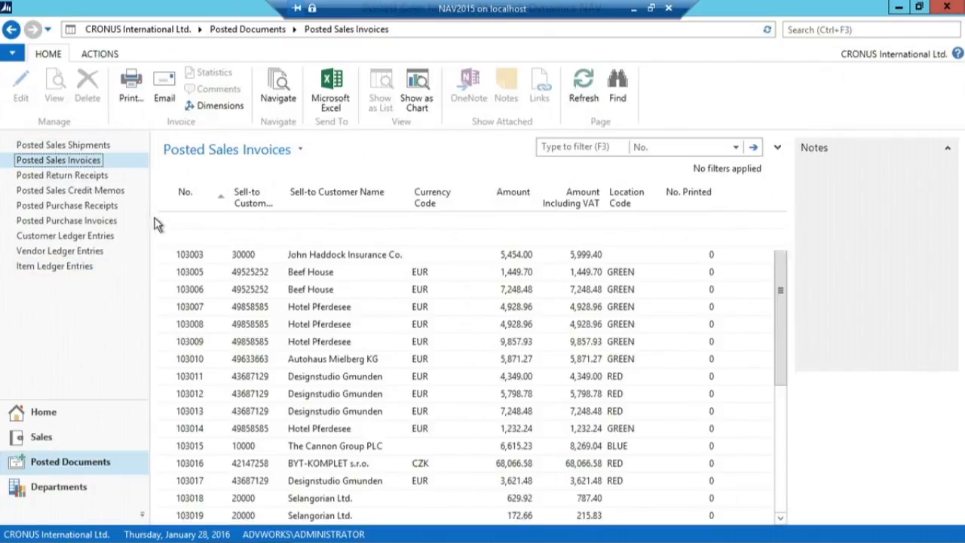
pyautogui.click(272, 255)
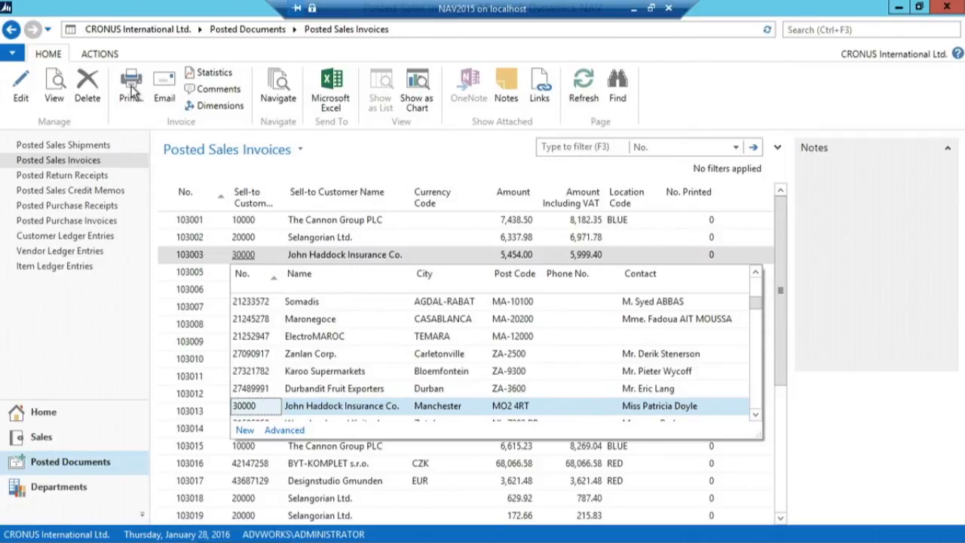
pyautogui.click(166, 89)
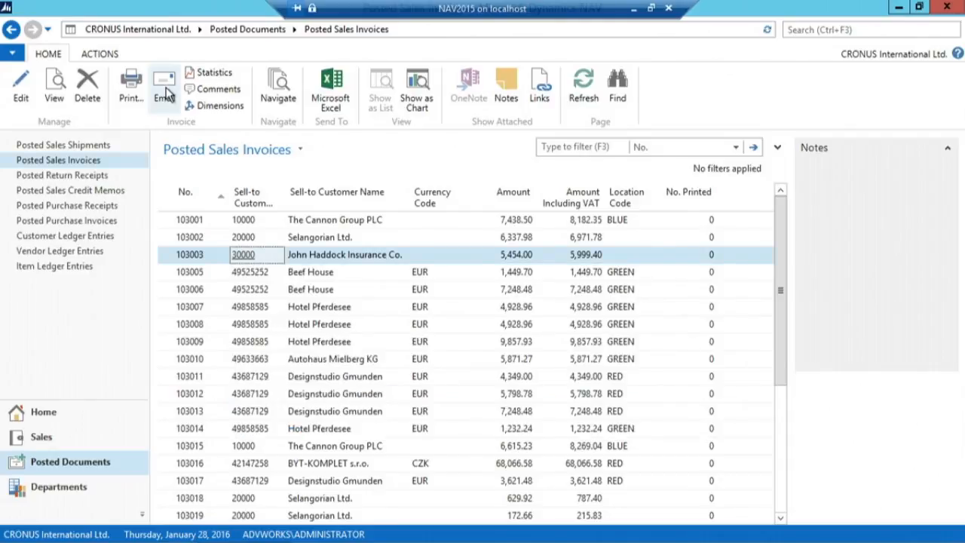
pyautogui.click(166, 88)
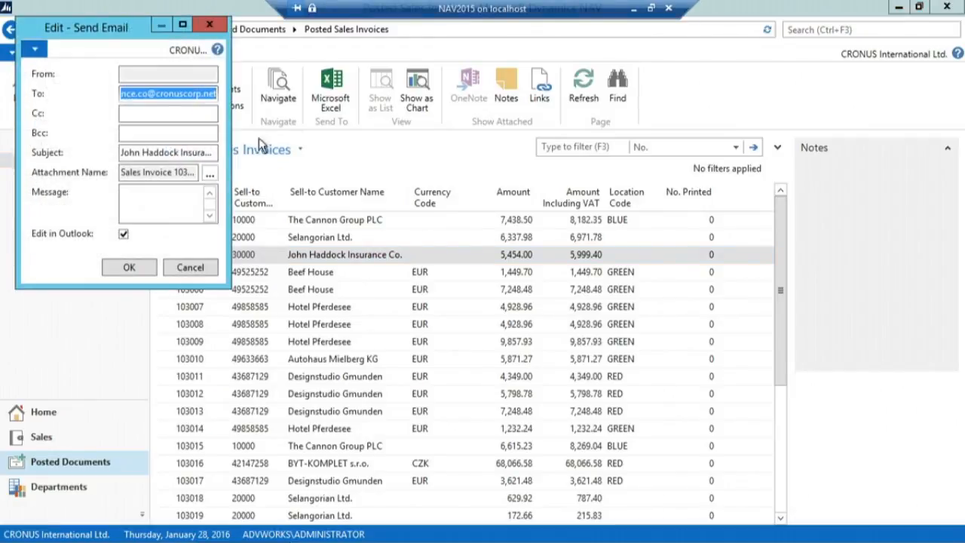
# Widen the Send Email window, enter "Hi," as the message, and confirm the invoice e-mail with editing in Outlook enabled.
pyautogui.moveTo(228, 122); pyautogui.dragTo(462, 127)
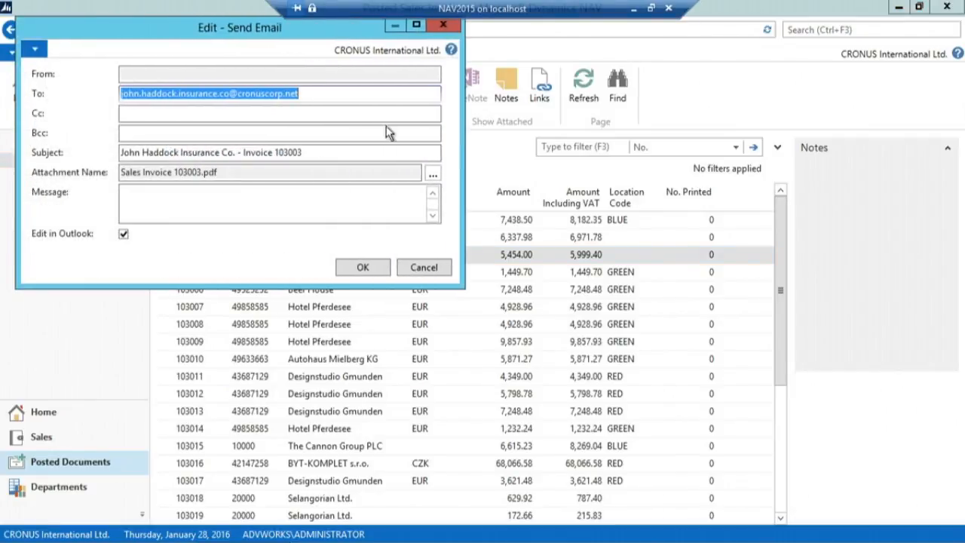
pyautogui.click(312, 93)
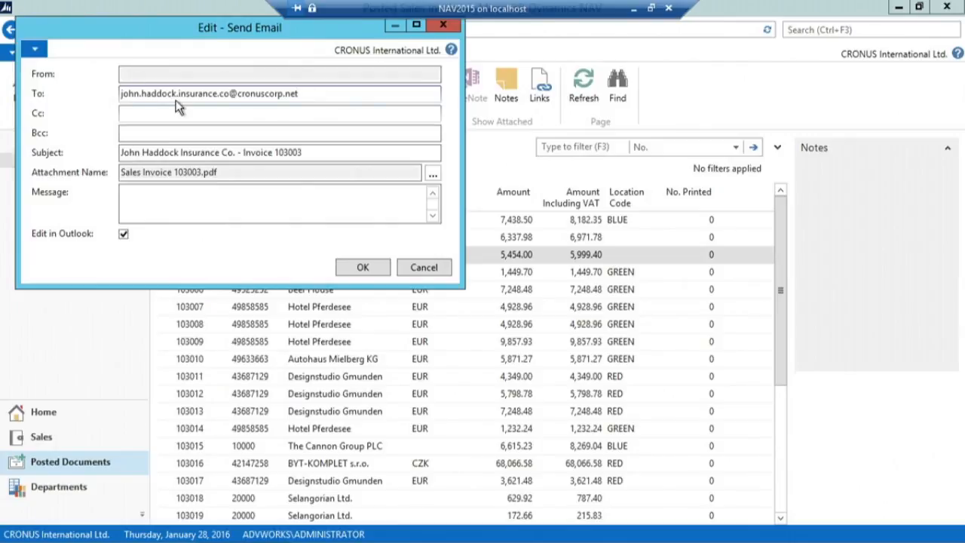
pyautogui.click(181, 192)
pyautogui.write('Hi,')
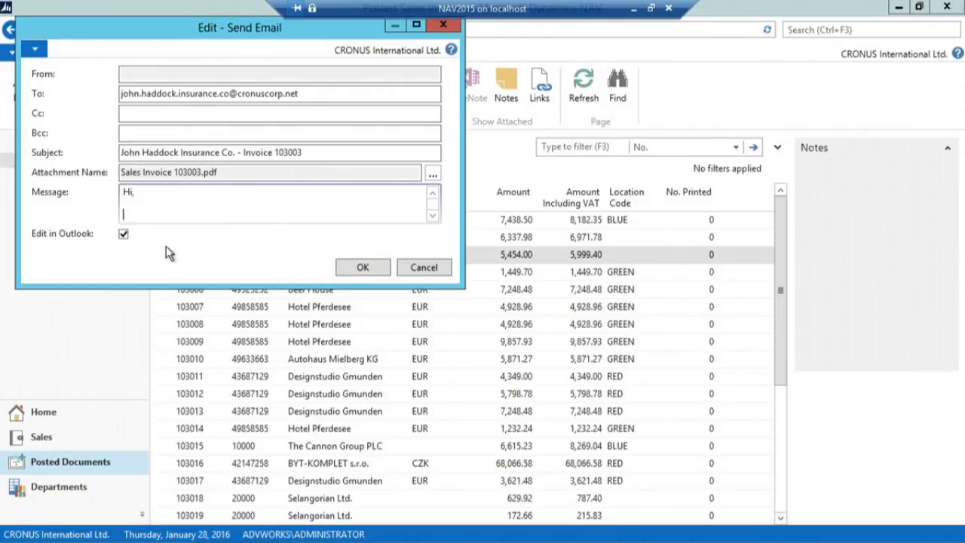
pyautogui.click(363, 268)
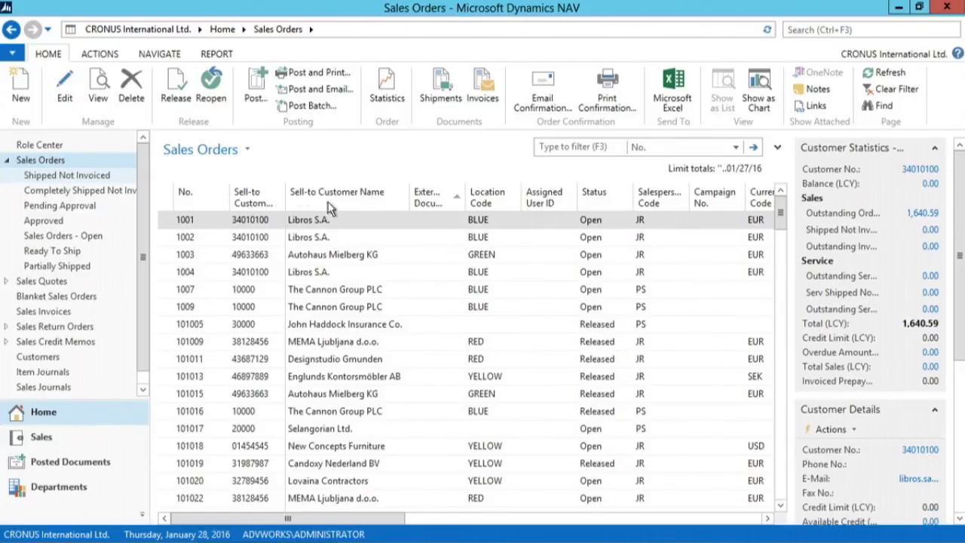
# Sort the Sales Orders list by Sell-to Customer Name in ascending order and dismiss the reopened sort options.
pyautogui.rightClick(382, 202)
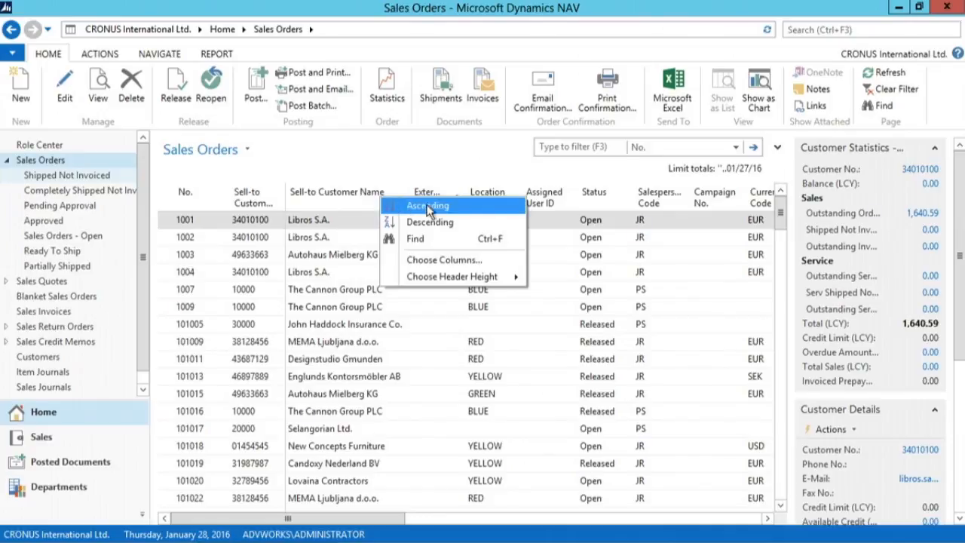
pyautogui.click(461, 207)
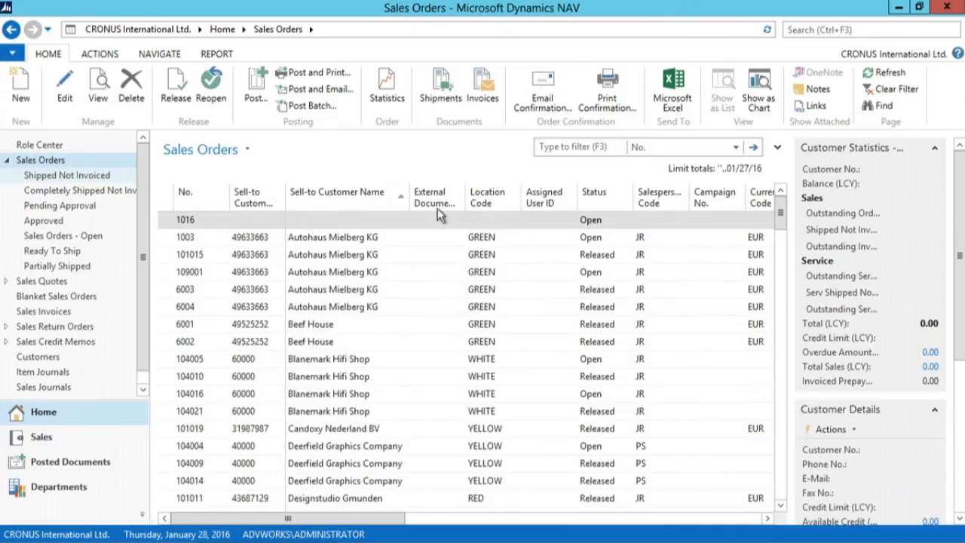
pyautogui.rightClick(361, 204)
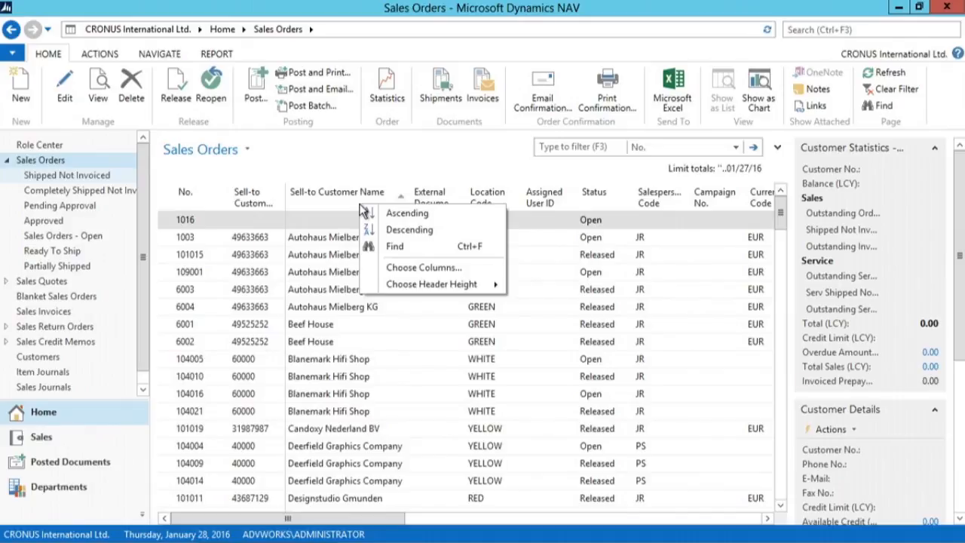
pyautogui.click(431, 153)
# Sort the Sales Orders list by Location Code, alternating ascending and descending order and ending on descending.
pyautogui.click(487, 199)
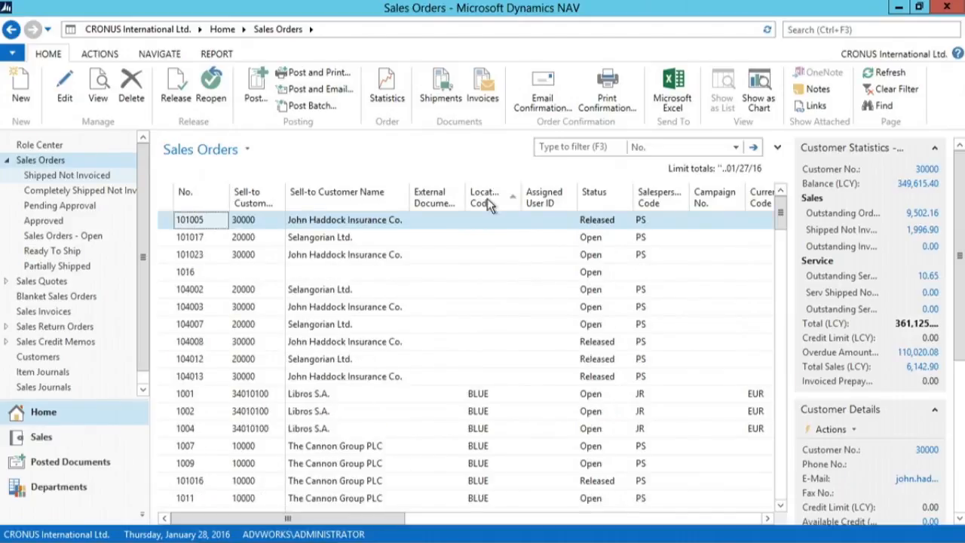
pyautogui.click(487, 198)
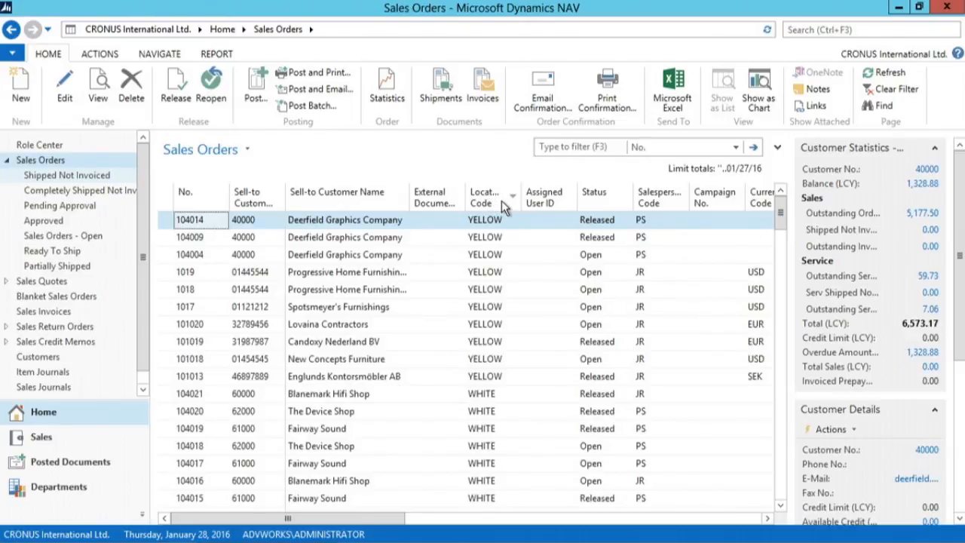
pyautogui.click(501, 201)
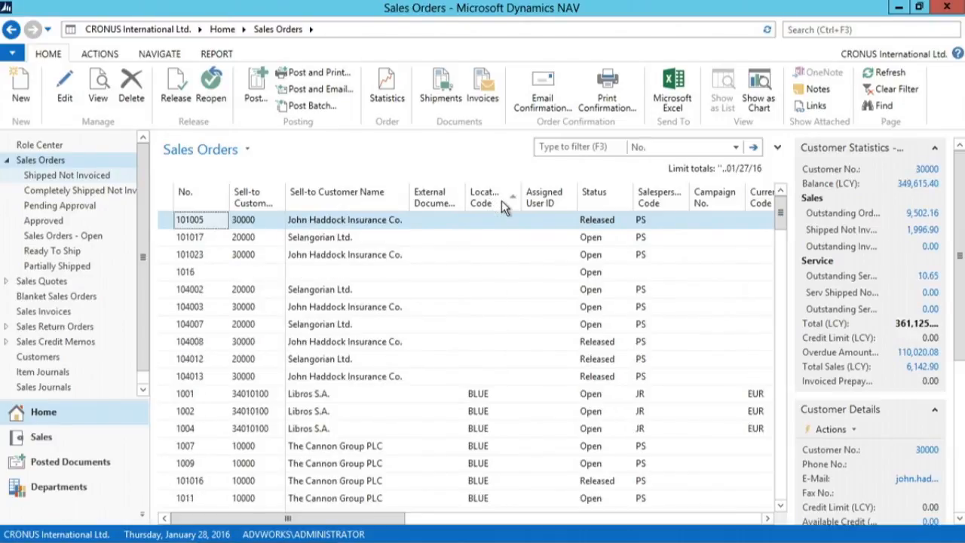
pyautogui.click(501, 201)
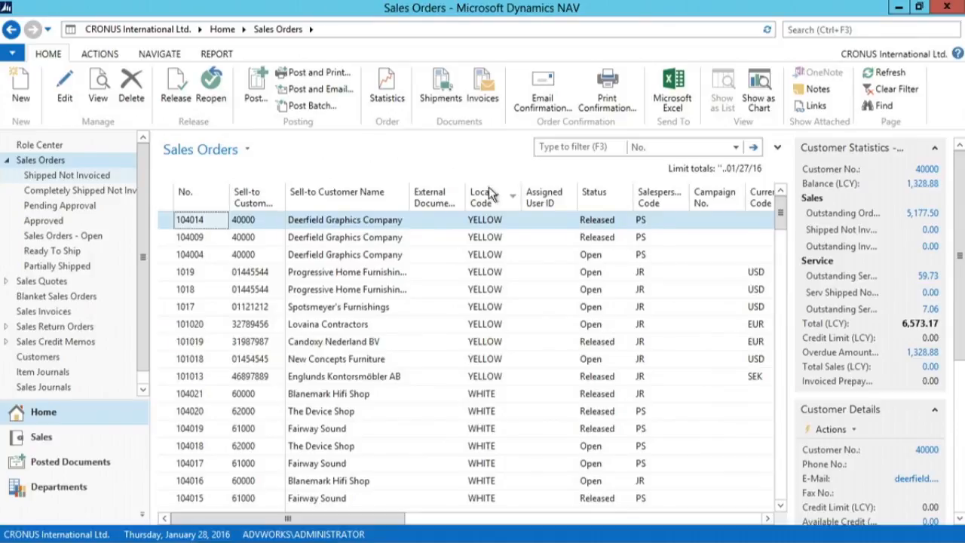
# Extend the descending sort to include Assigned User ID, Status and Salesperson Code, and reset it to Location Code only, descending.
pyautogui.click(604, 198)
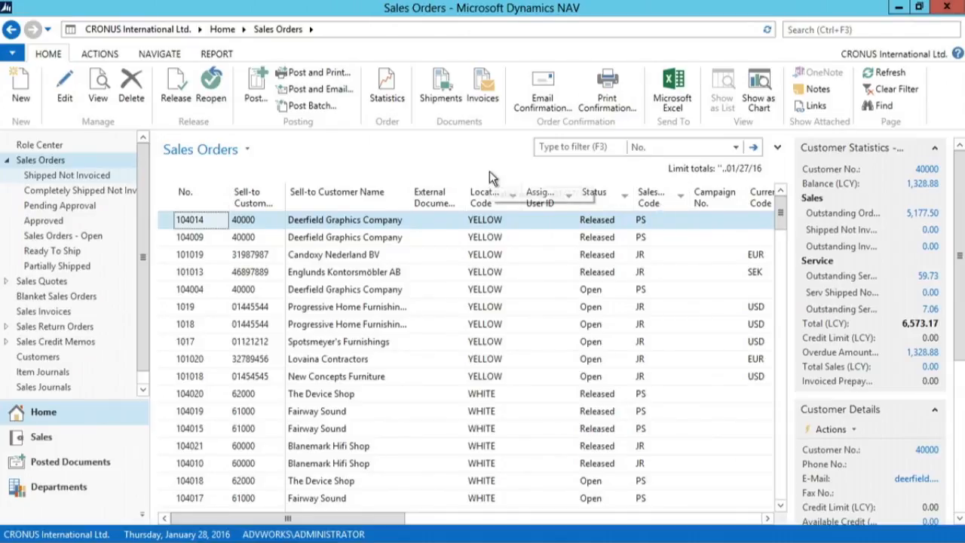
pyautogui.rightClick(488, 202)
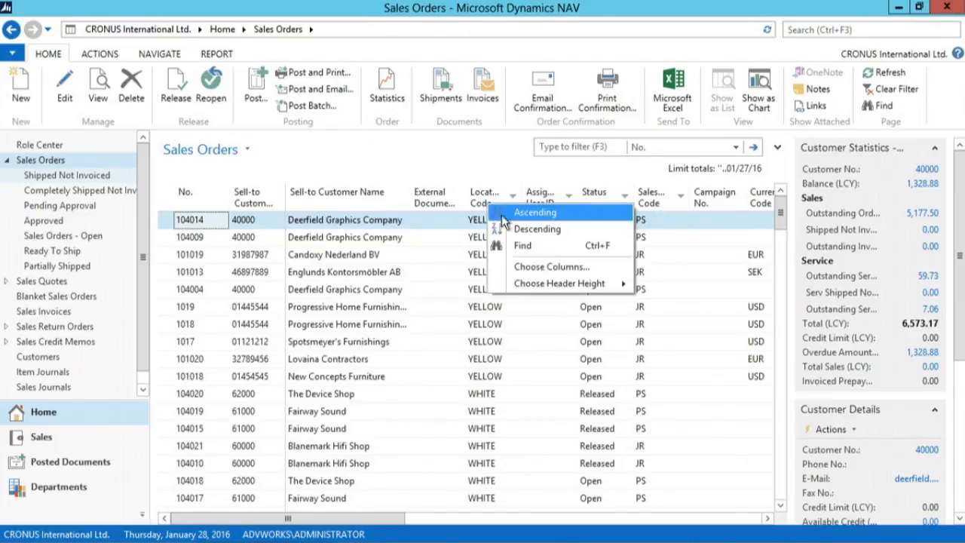
pyautogui.click(523, 236)
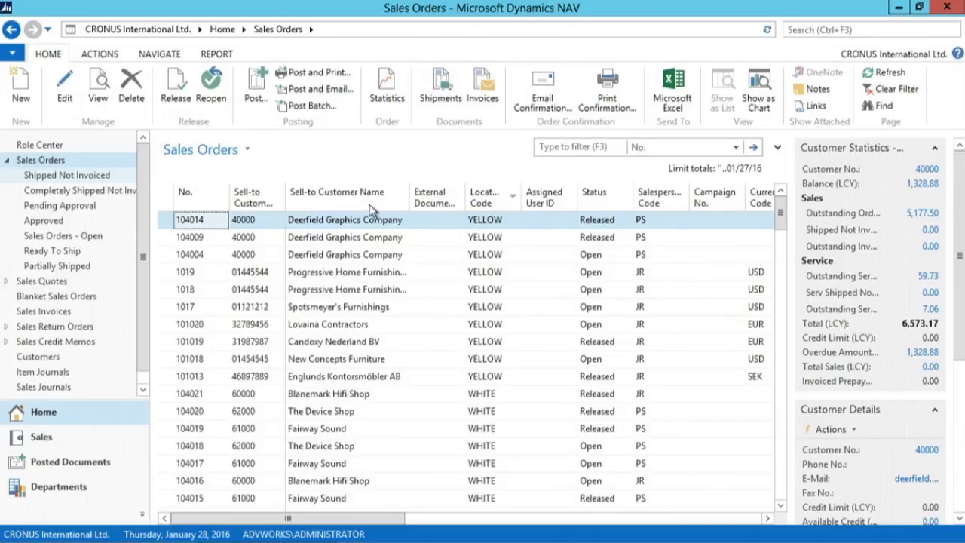
pyautogui.click(370, 511)
pyautogui.moveTo(370, 519); pyautogui.dragTo(390, 520)
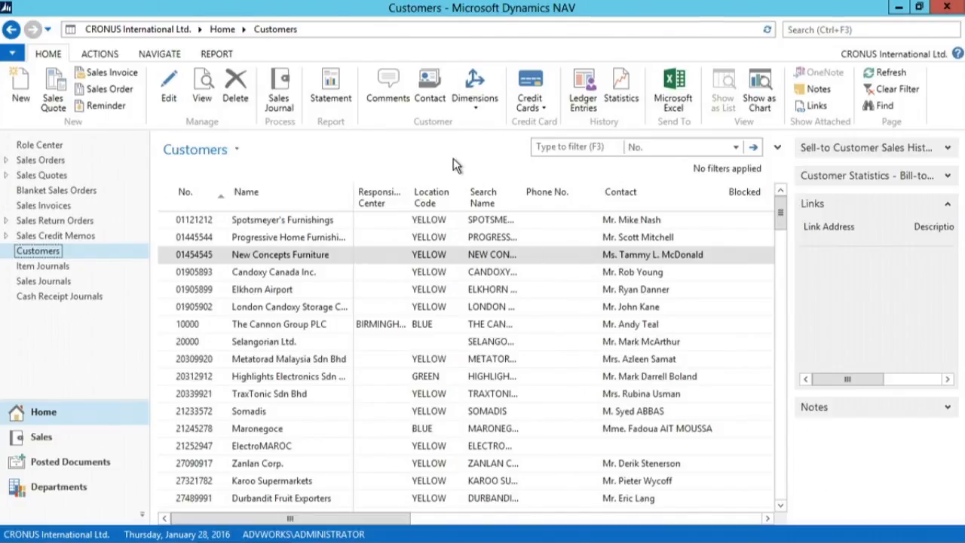
# Find the row in the Customers list whose Name matches "new", and move the Find window off the matching row.
pyautogui.hotkey('ctrl', 'f')
pyautogui.moveTo(400, 118); pyautogui.dragTo(527, 160)
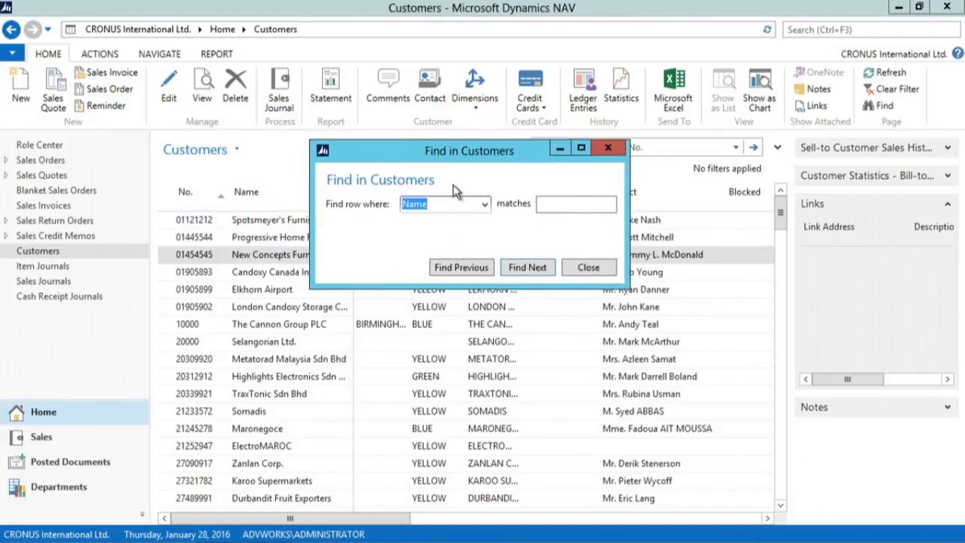
pyautogui.click(485, 205)
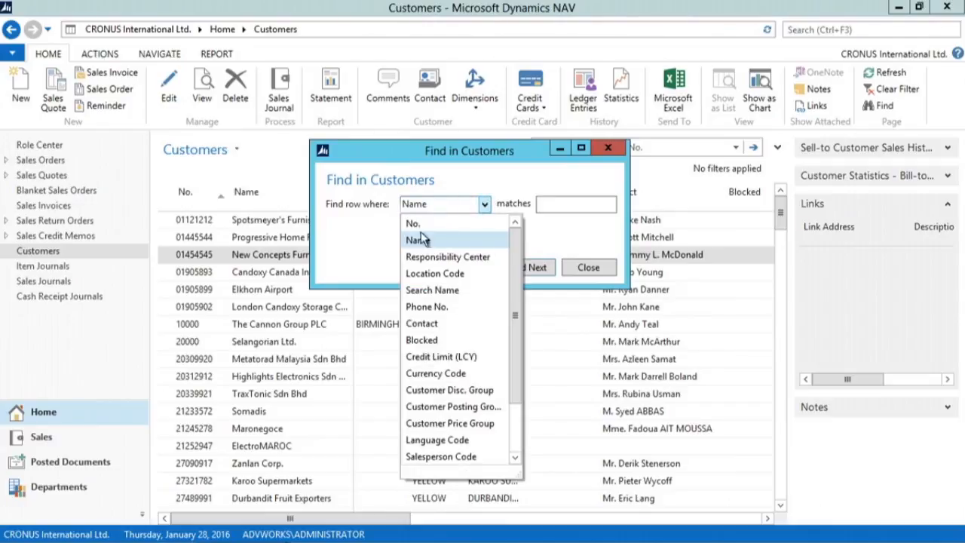
pyautogui.click(511, 205)
pyautogui.click(544, 203)
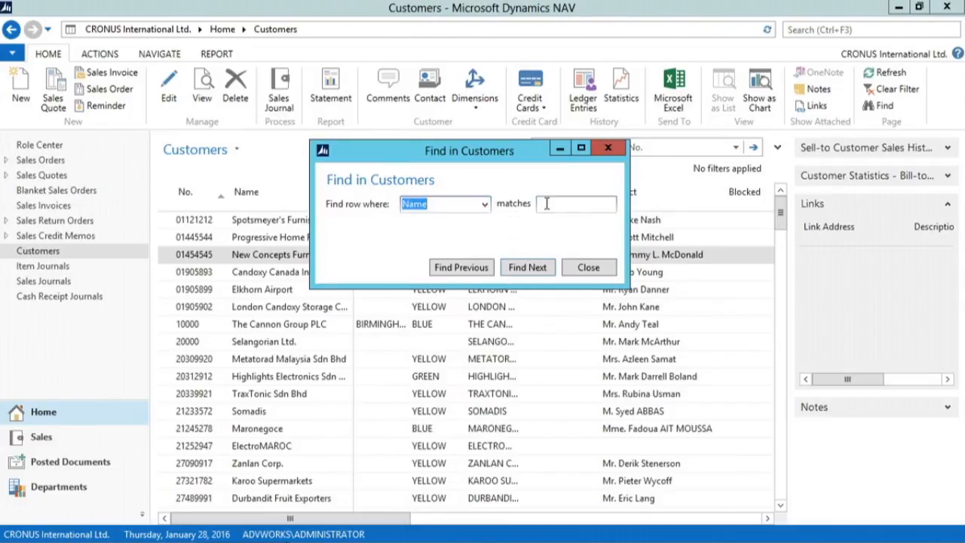
pyautogui.write('new')
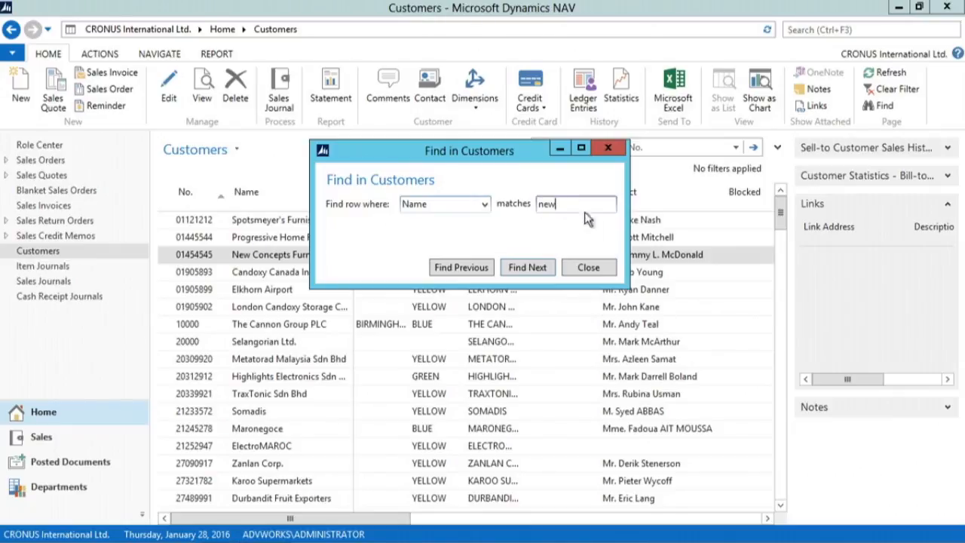
pyautogui.click(530, 268)
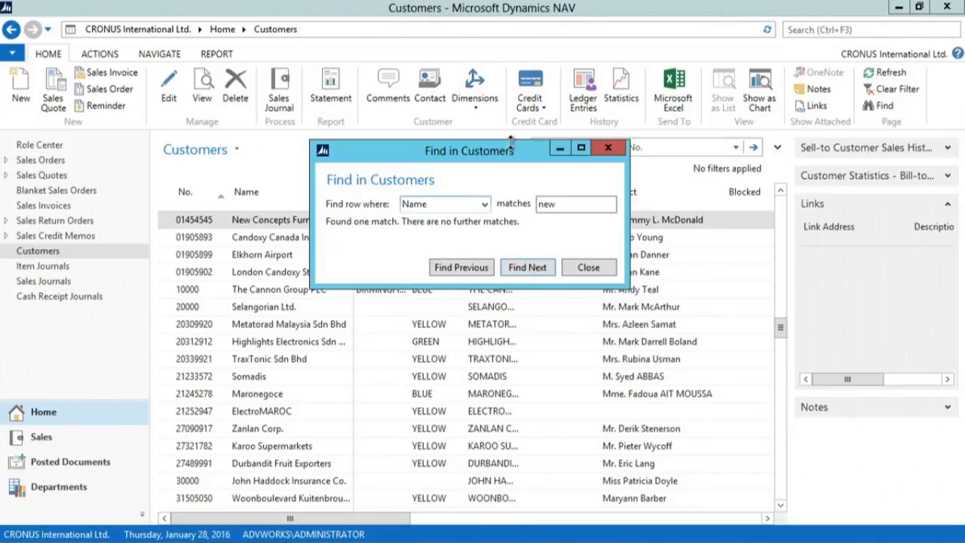
pyautogui.moveTo(513, 154); pyautogui.dragTo(656, 168)
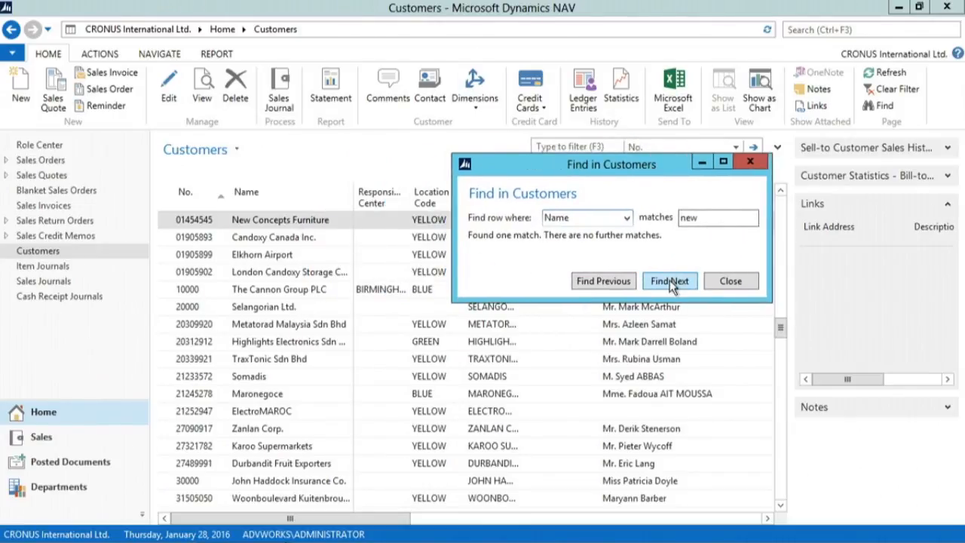
# Search the Customers list for the next row whose Name matches "c".
pyautogui.moveTo(704, 218); pyautogui.dragTo(673, 215)
pyautogui.write('c')
pyautogui.click(682, 282)
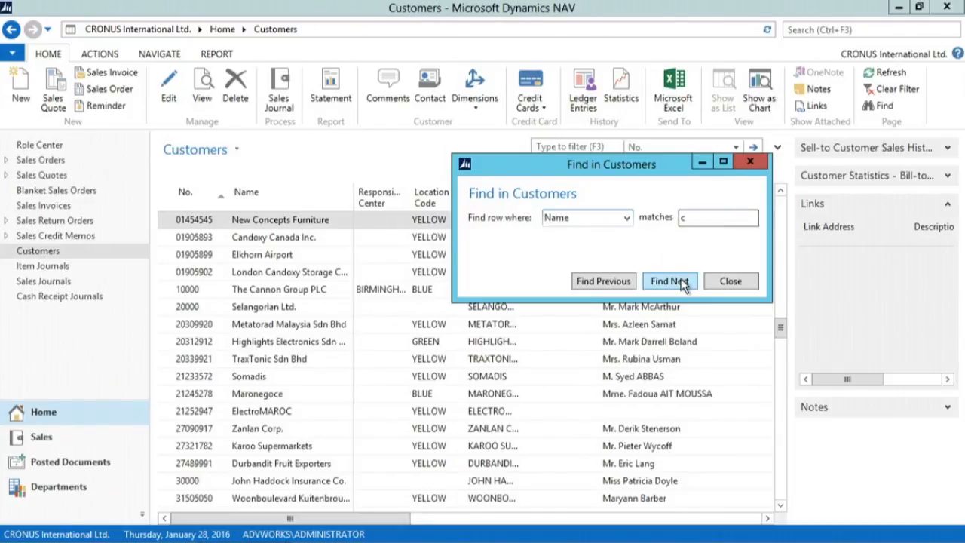
# Find the next Customers row whose No. matches "12", close the search, and briefly reopen and dismiss it.
pyautogui.click(627, 218)
pyautogui.click(555, 237)
pyautogui.click(681, 218)
pyautogui.write('12')
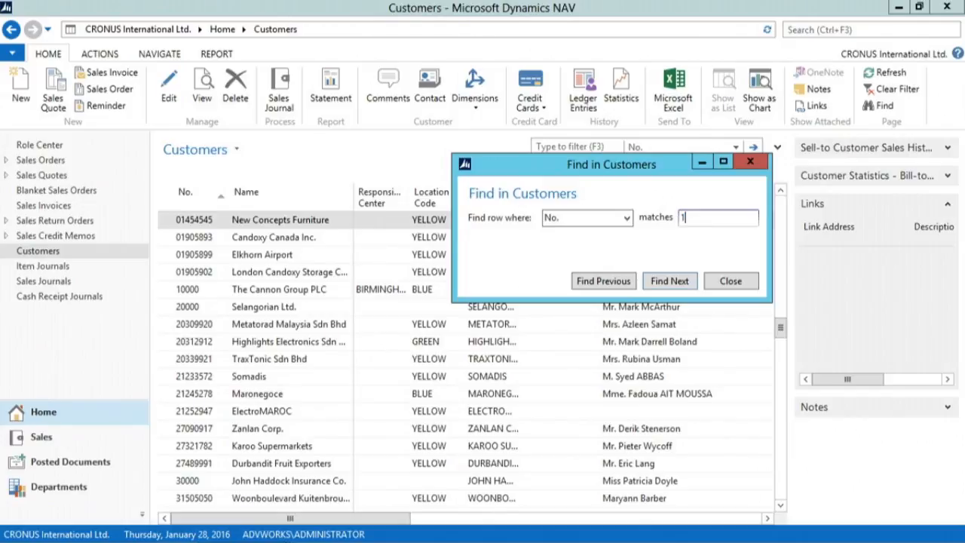
pyautogui.click(675, 279)
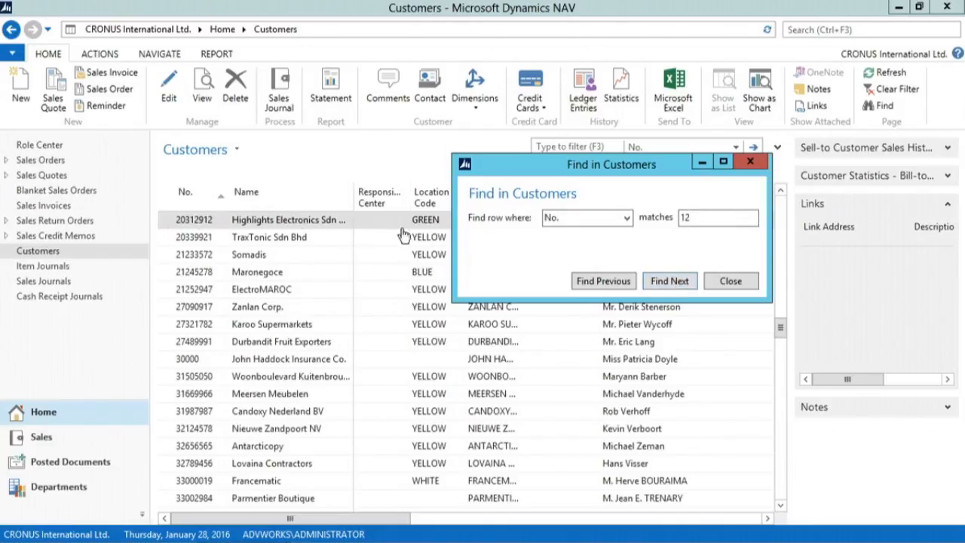
pyautogui.click(733, 279)
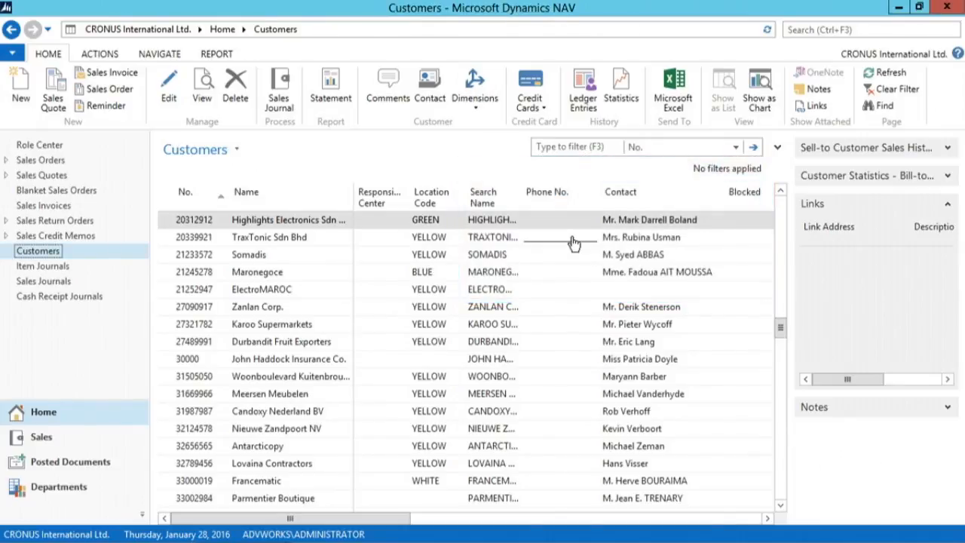
pyautogui.hotkey('ctrl', 'f')
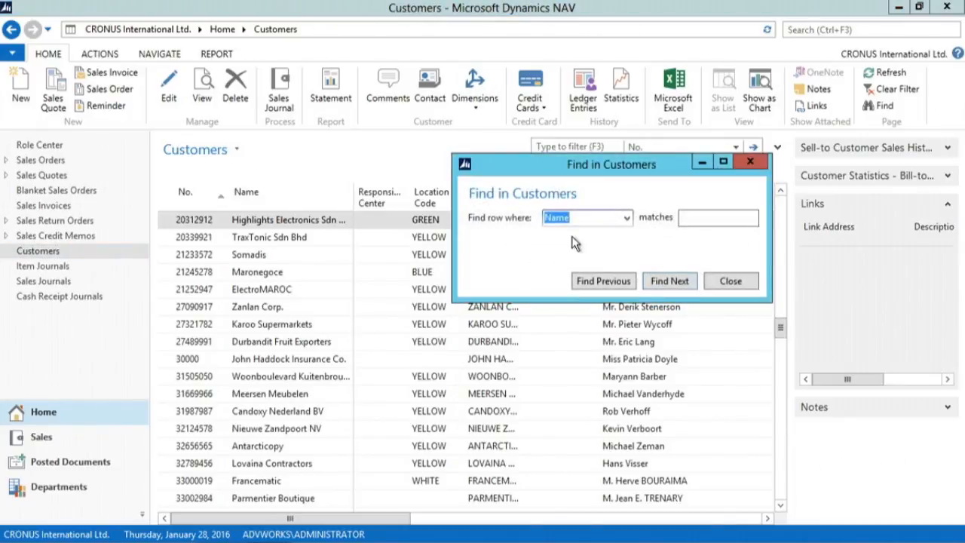
pyautogui.press('Escape')
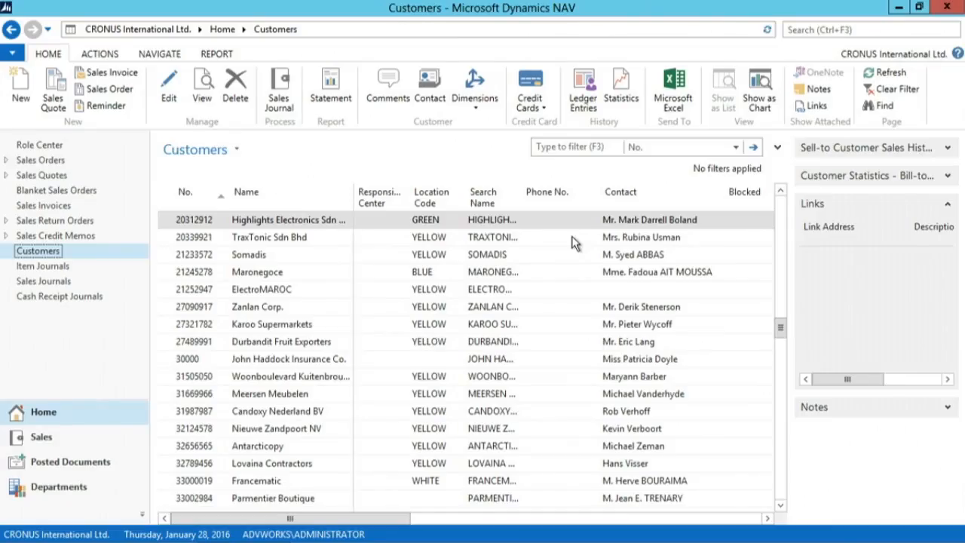
# View the Highlights Electronics Sdn Bhd customer card and go to the next card whose No. matches "7".
pyautogui.click(205, 101)
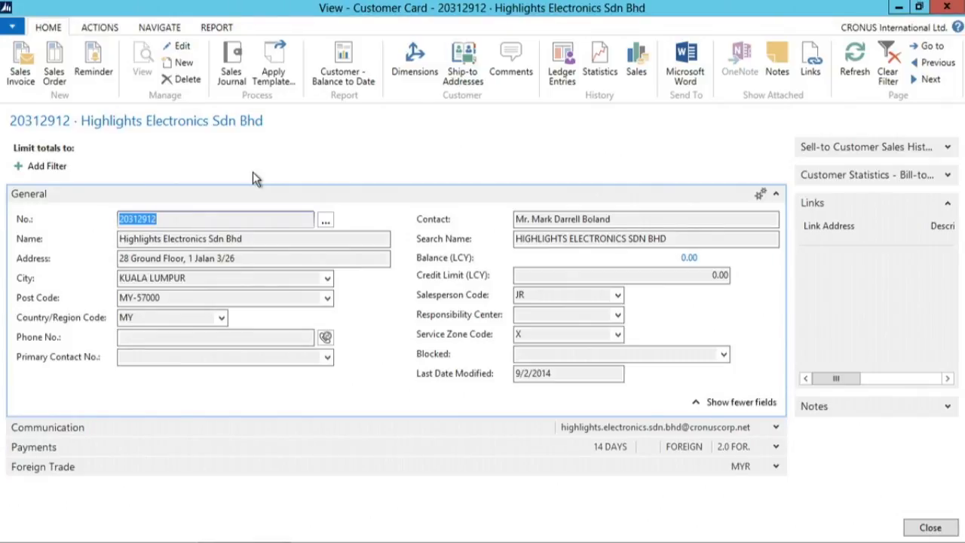
pyautogui.hotkey('ctrl', 'f')
pyautogui.moveTo(607, 172); pyautogui.dragTo(475, 115)
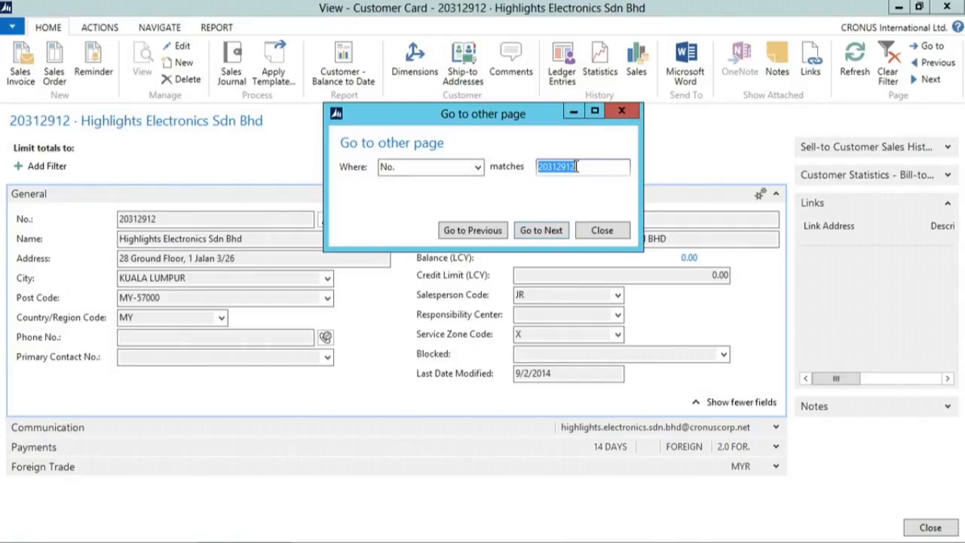
pyautogui.write('7')
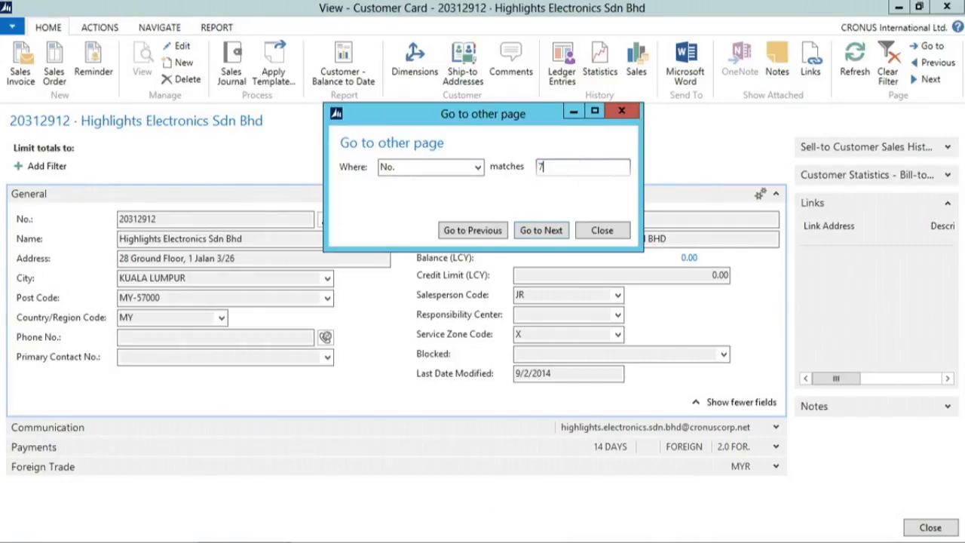
pyautogui.click(552, 231)
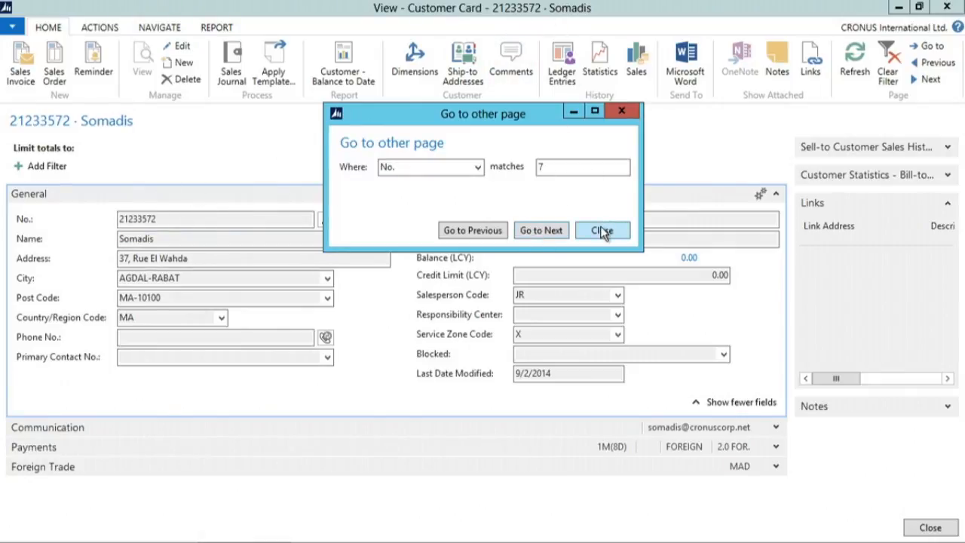
# Review the fields available for matching in Go to other page, keep No., and close the search and customer card.
pyautogui.click(477, 168)
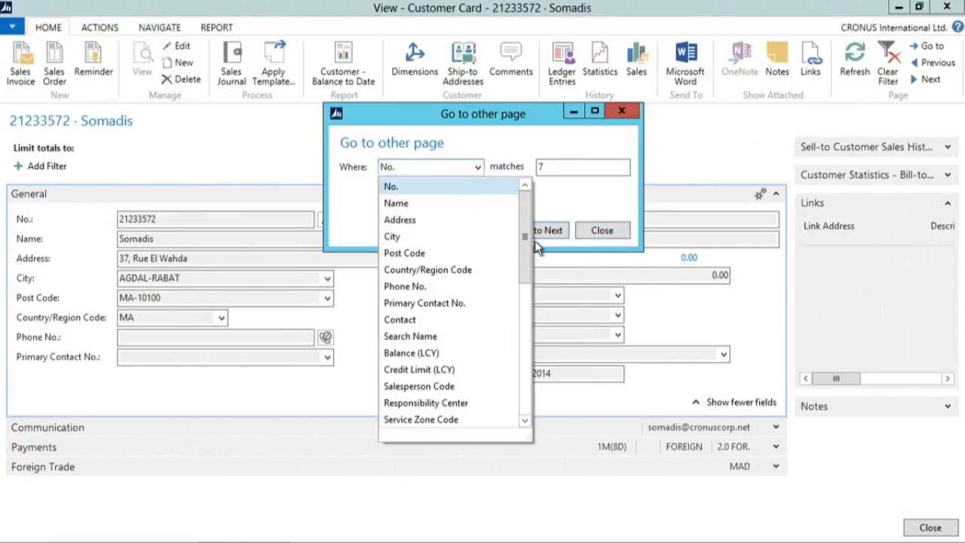
pyautogui.moveTo(525, 242); pyautogui.dragTo(517, 307)
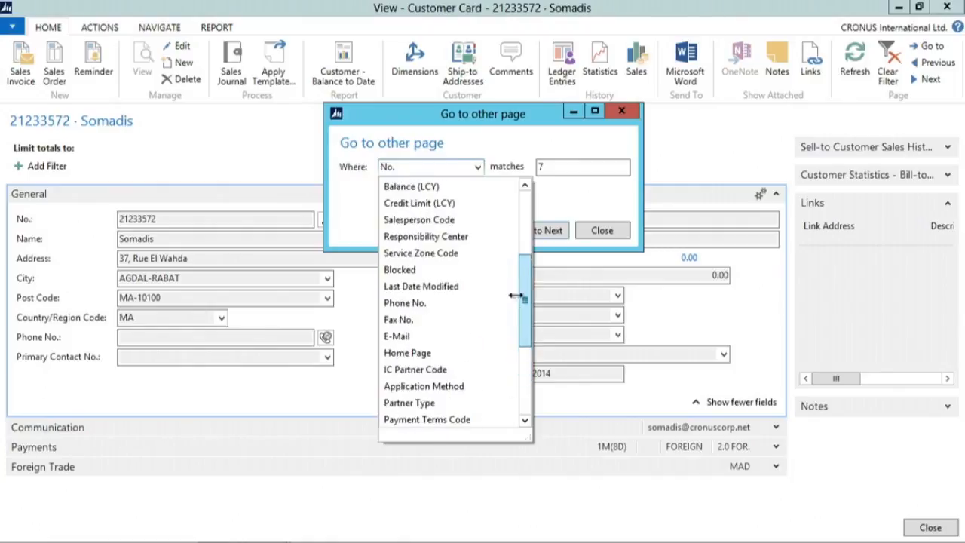
pyautogui.click(573, 203)
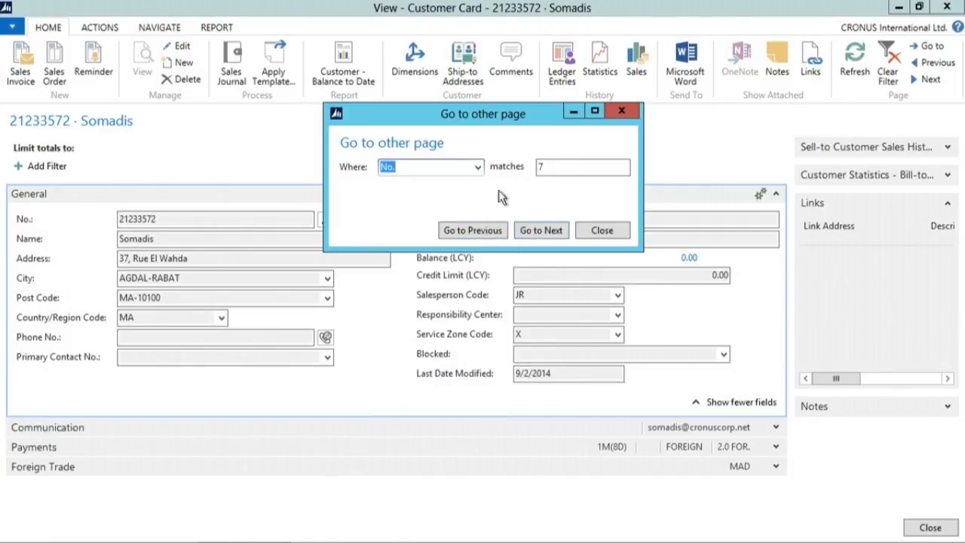
pyautogui.click(600, 235)
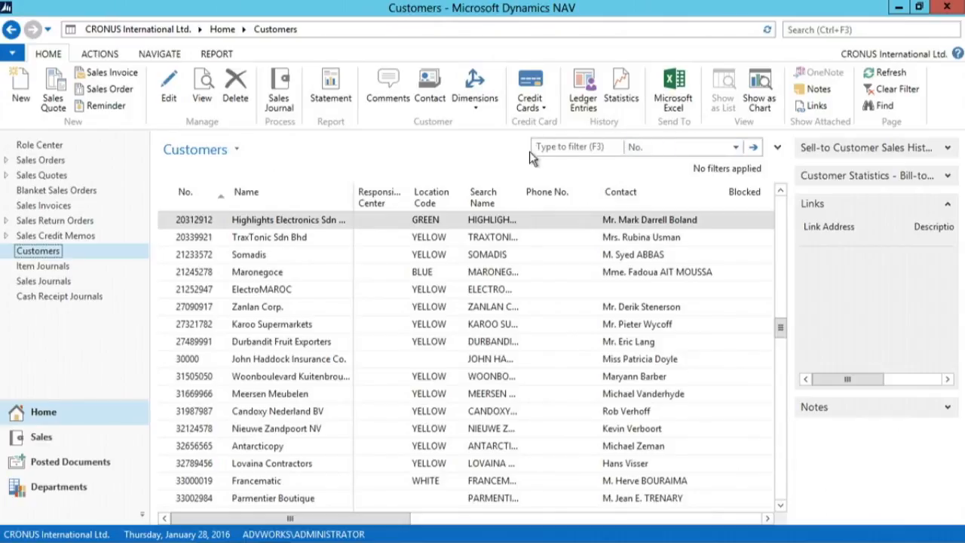
# Filter the Customers list by Name with the value "C".
pyautogui.click(572, 149)
pyautogui.click(668, 148)
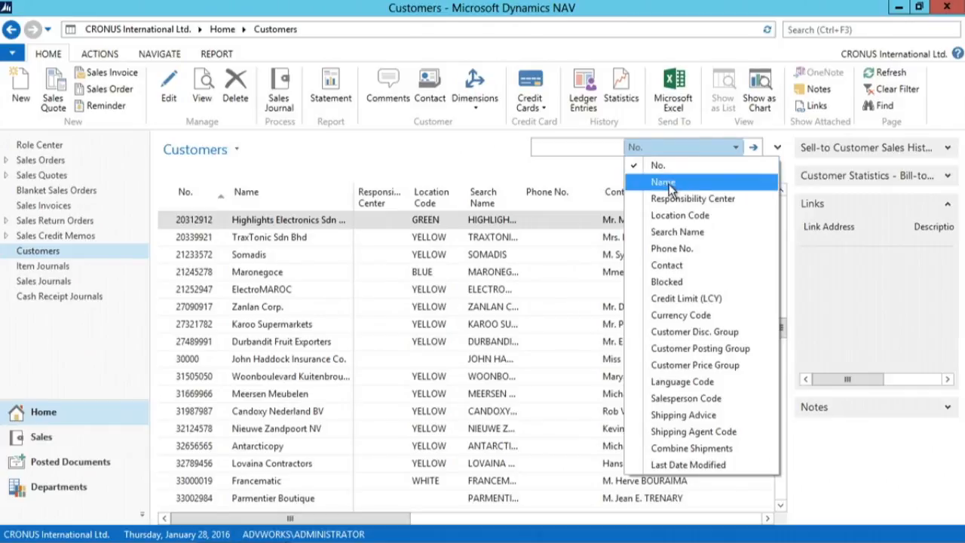
pyautogui.click(664, 182)
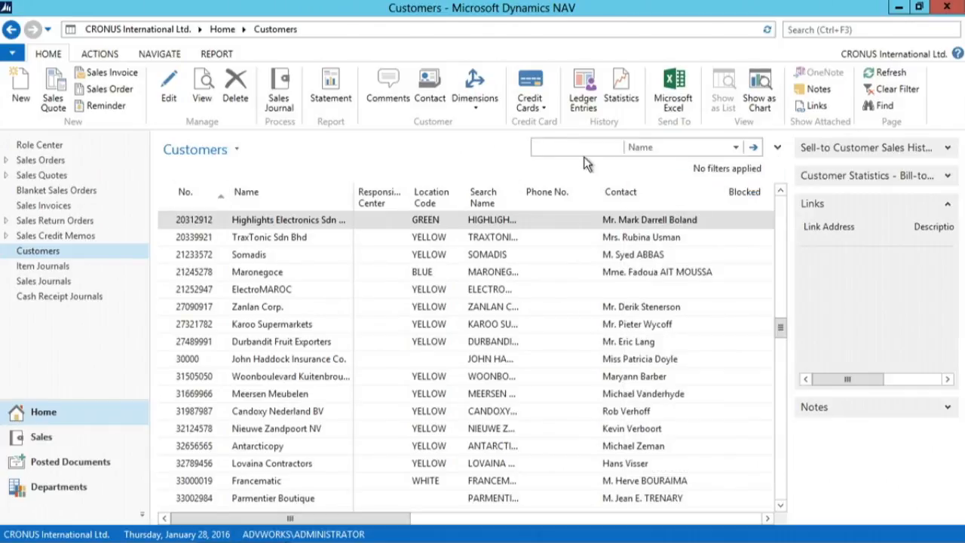
pyautogui.write('C')
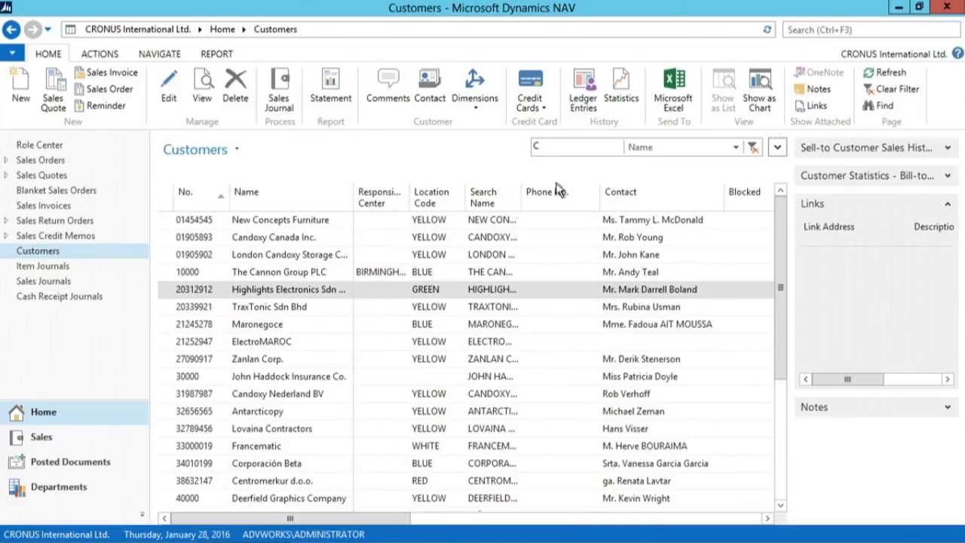
# Filter the Customers list by Location Code with the value YELLOW.
pyautogui.moveTo(542, 148); pyautogui.dragTo(533, 156)
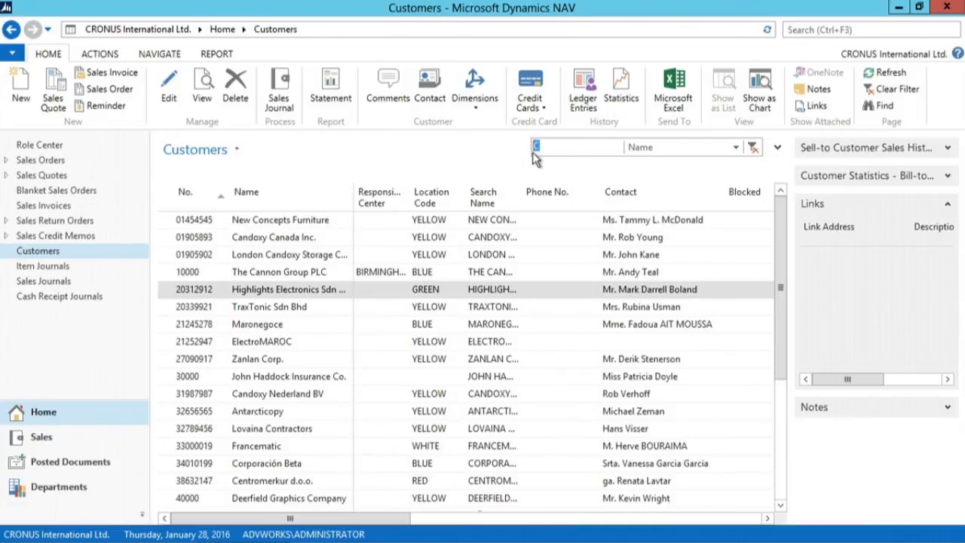
pyautogui.click(697, 150)
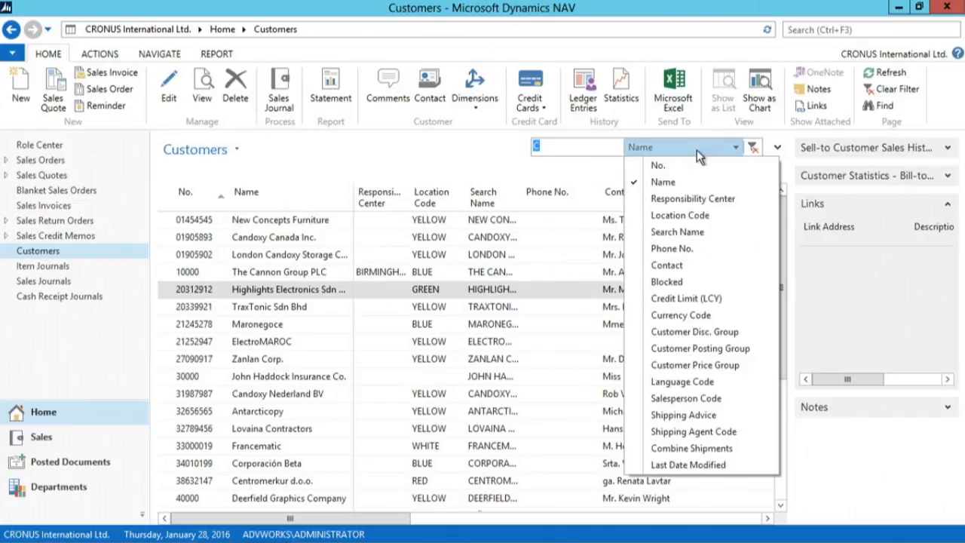
pyautogui.click(680, 218)
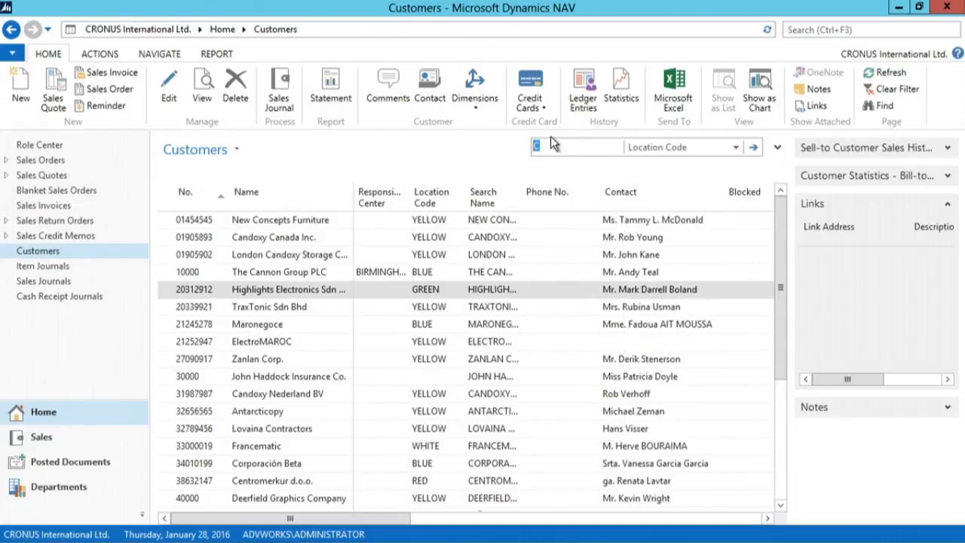
pyautogui.write('YELLOW')
pyautogui.press('Return')
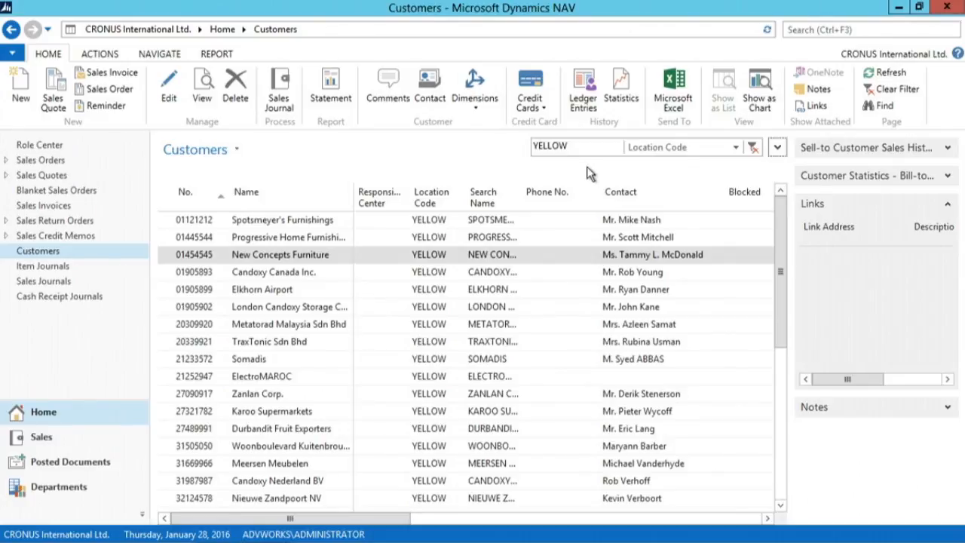
# Filter the Customers list to the Search Name value of the Elkhorn Airport row and clear that filter.
pyautogui.rightClick(484, 288)
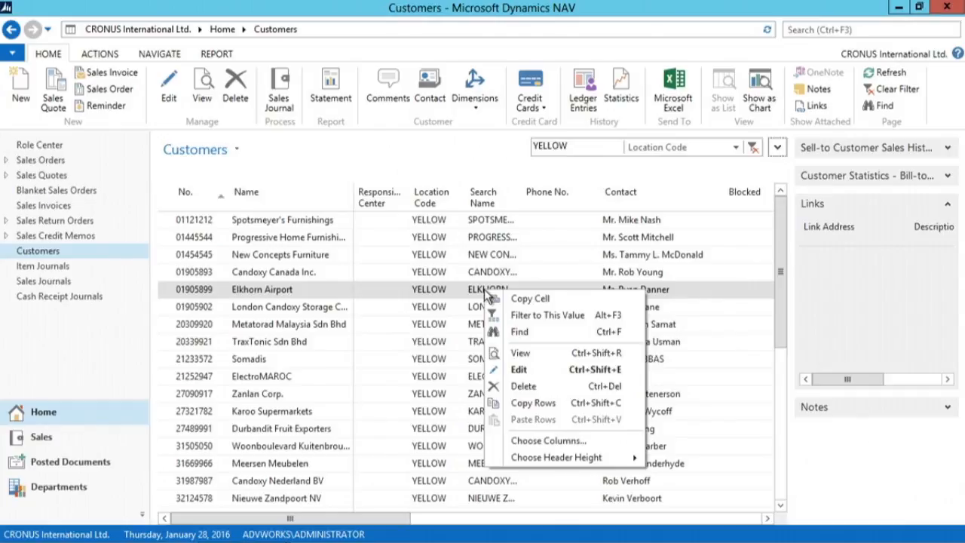
pyautogui.click(549, 315)
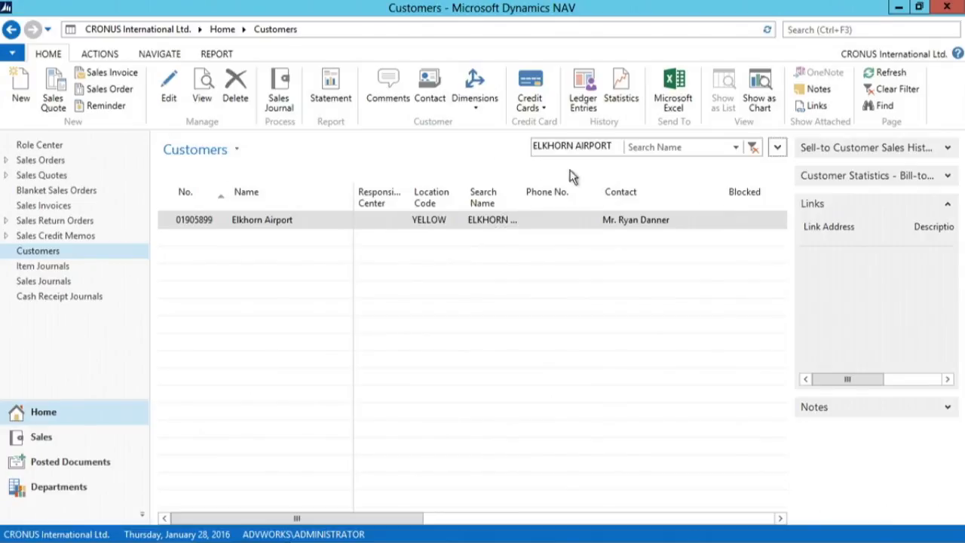
pyautogui.moveTo(614, 147); pyautogui.dragTo(517, 149)
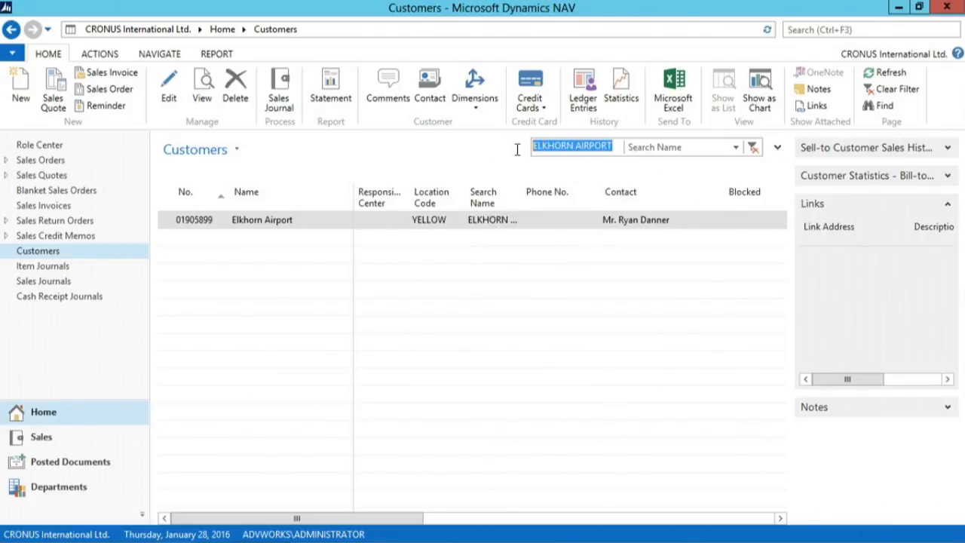
pyautogui.press('Delete')
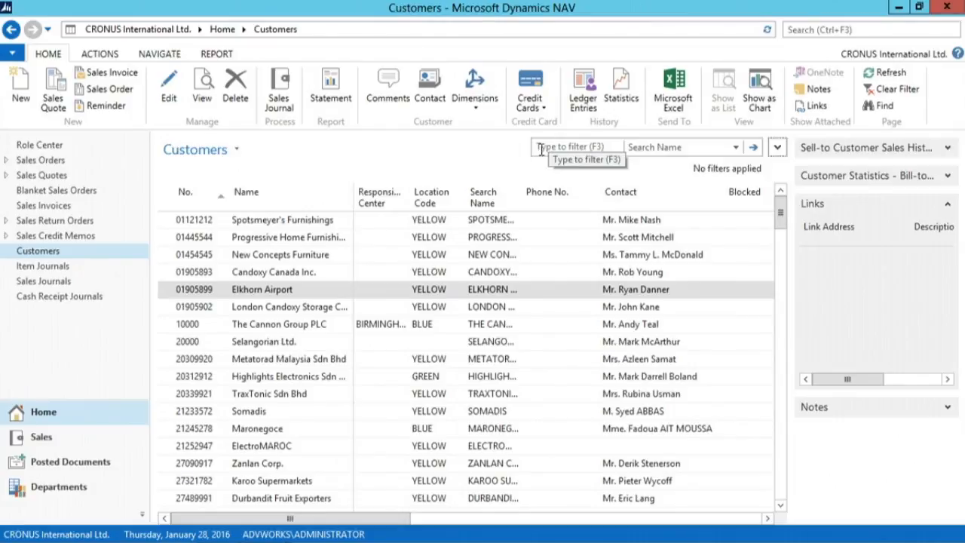
# Expand the advanced filter, add a second condition on Name, and set the No. condition to 2*.
pyautogui.click(780, 148)
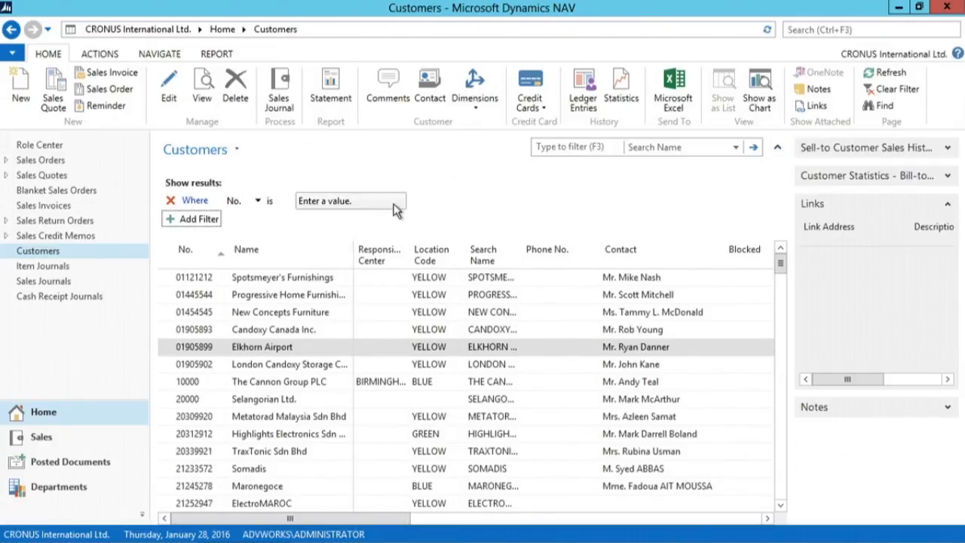
pyautogui.click(205, 218)
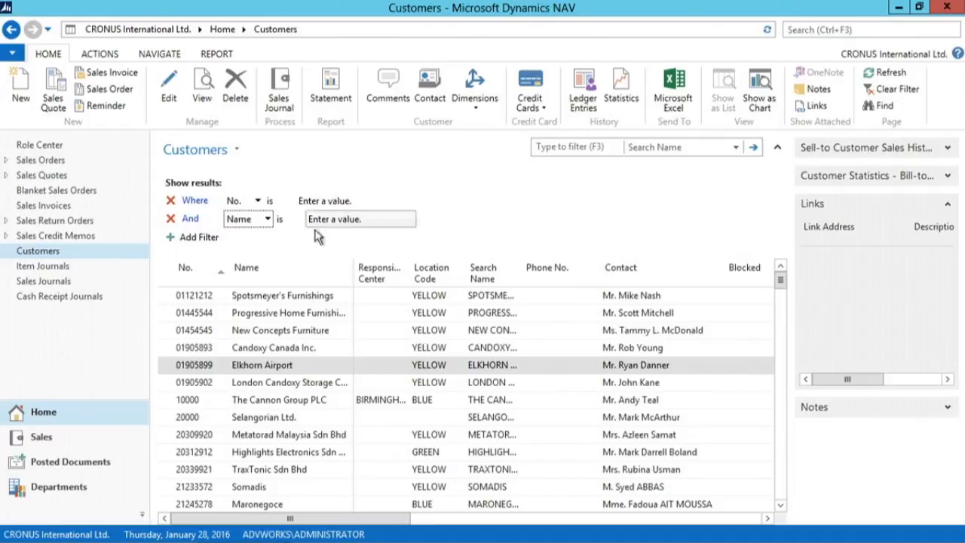
pyautogui.click(313, 201)
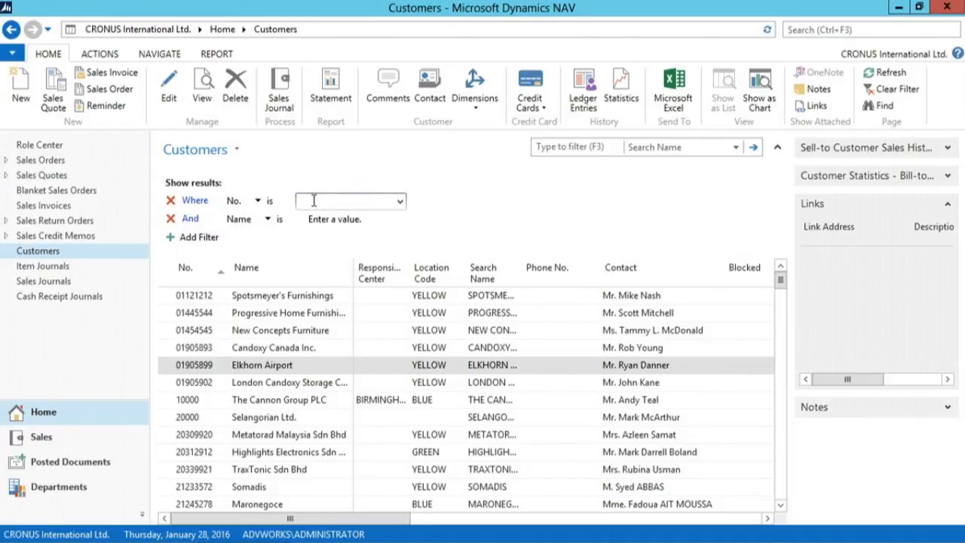
pyautogui.write('2*')
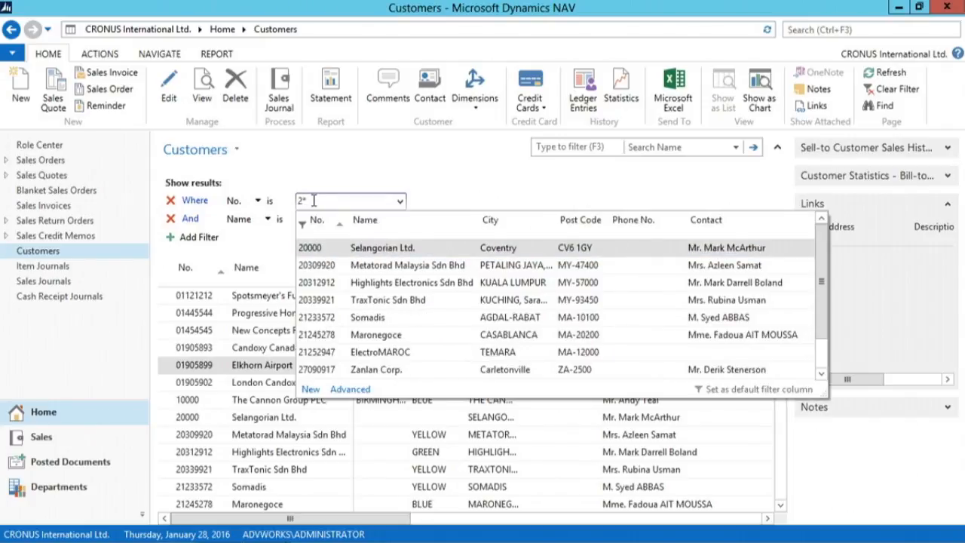
pyautogui.press('Tab')
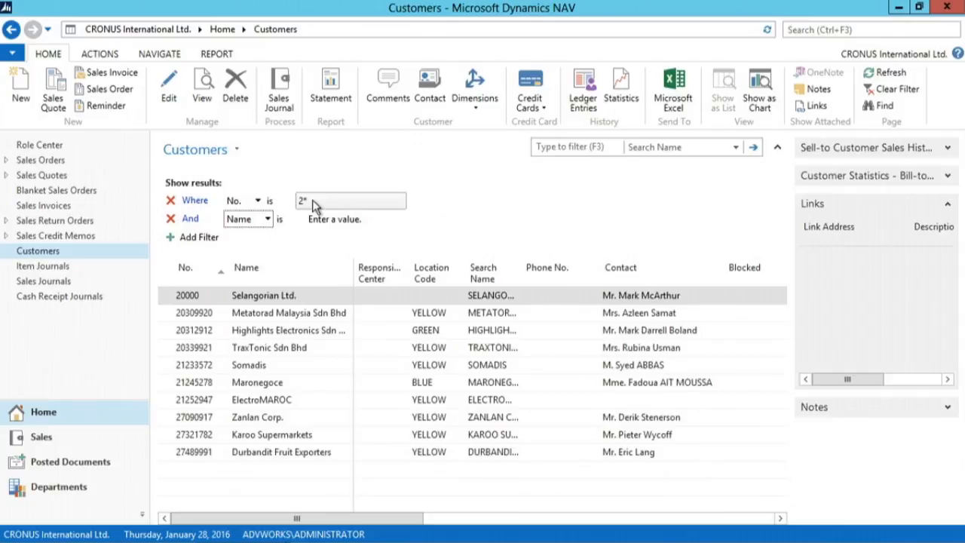
# Try s and S as the Name condition, and set it to S* to match names starting with S.
pyautogui.click(329, 221)
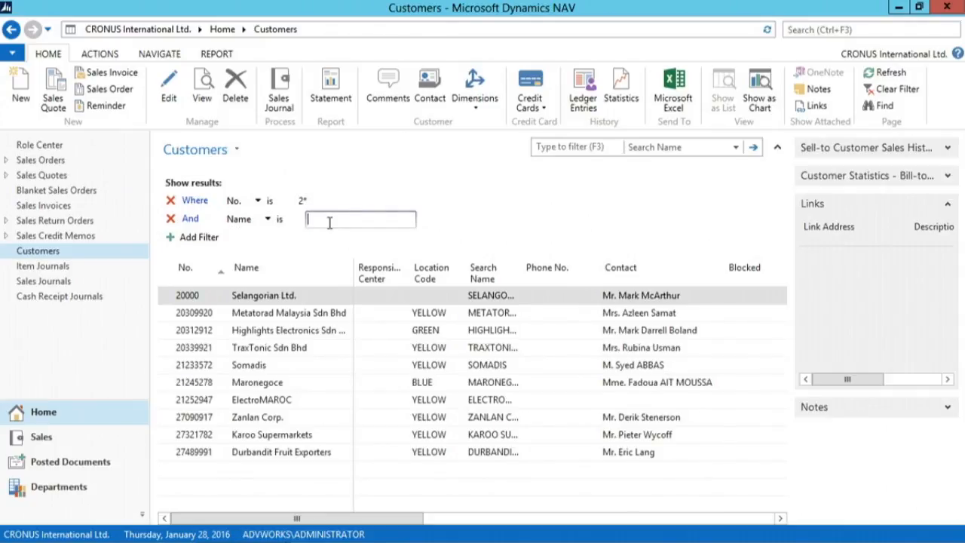
pyautogui.write('s')
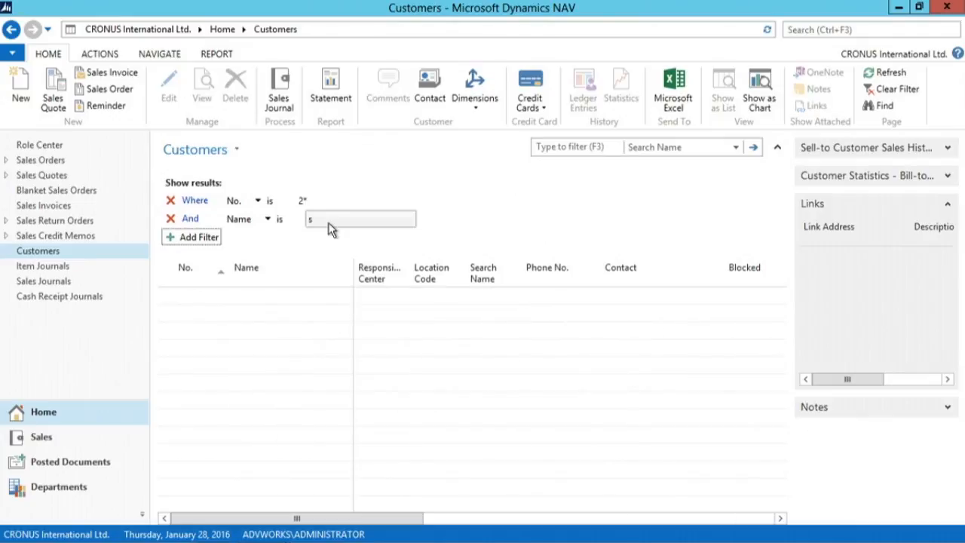
pyautogui.click(329, 224)
pyautogui.moveTo(327, 223); pyautogui.dragTo(301, 229)
pyautogui.write('S')
pyautogui.press('Tab')
pyautogui.click(325, 197)
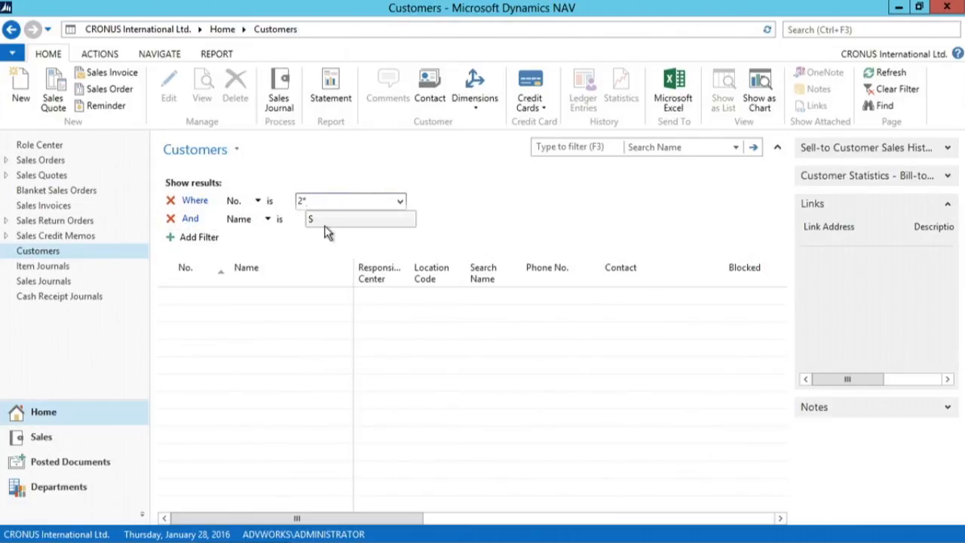
pyautogui.click(326, 222)
pyautogui.write('*')
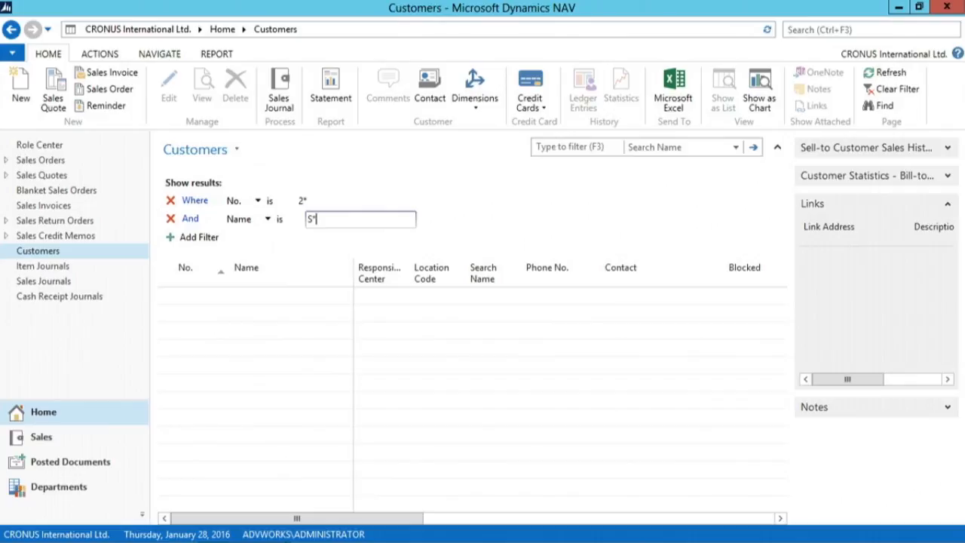
pyautogui.press('Return')
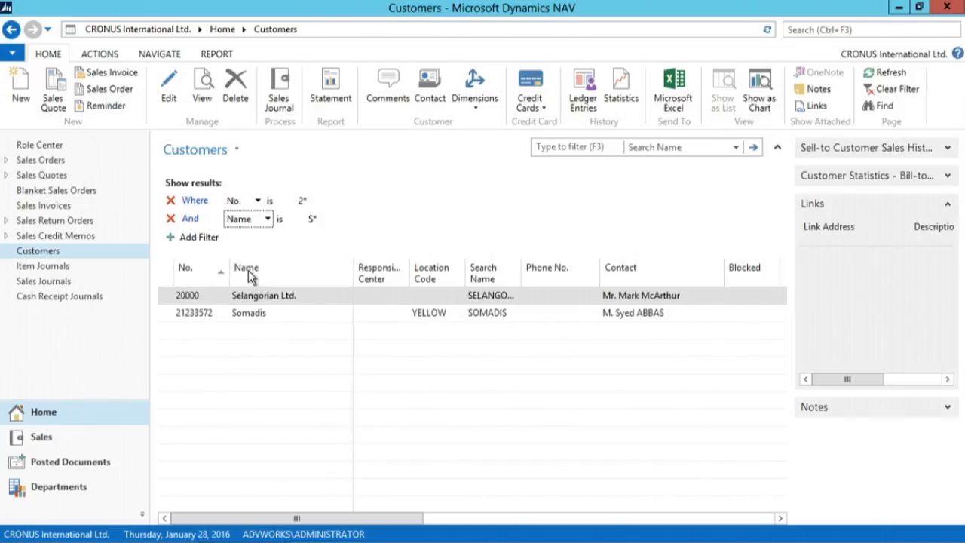
# Remove the Name condition, change the remaining filter field to Location Code, and choose YELLOW as its value.
pyautogui.click(312, 219)
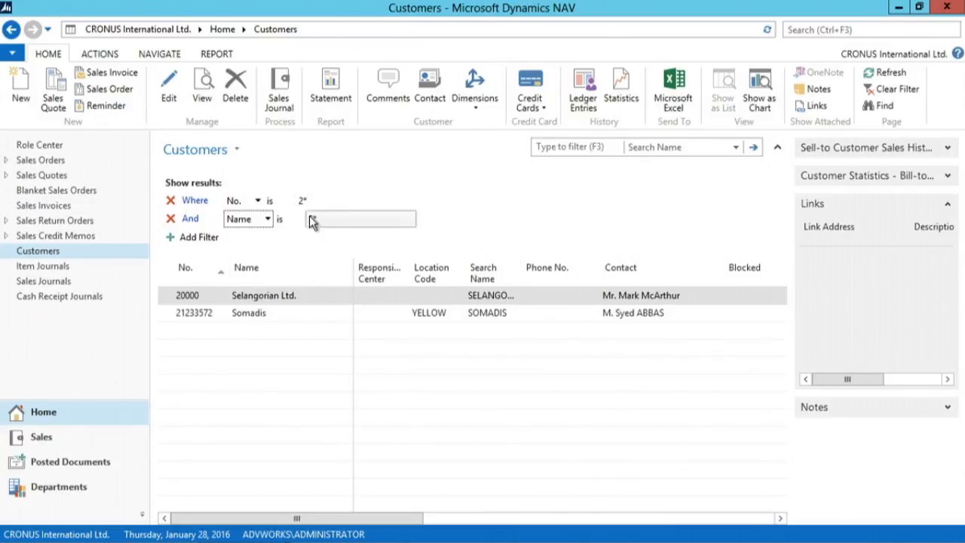
pyautogui.click(171, 220)
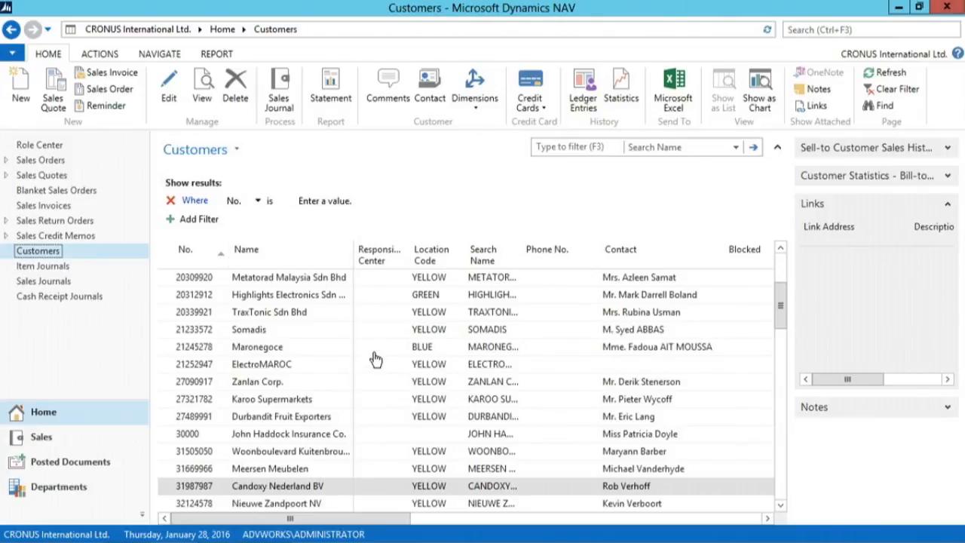
pyautogui.click(258, 201)
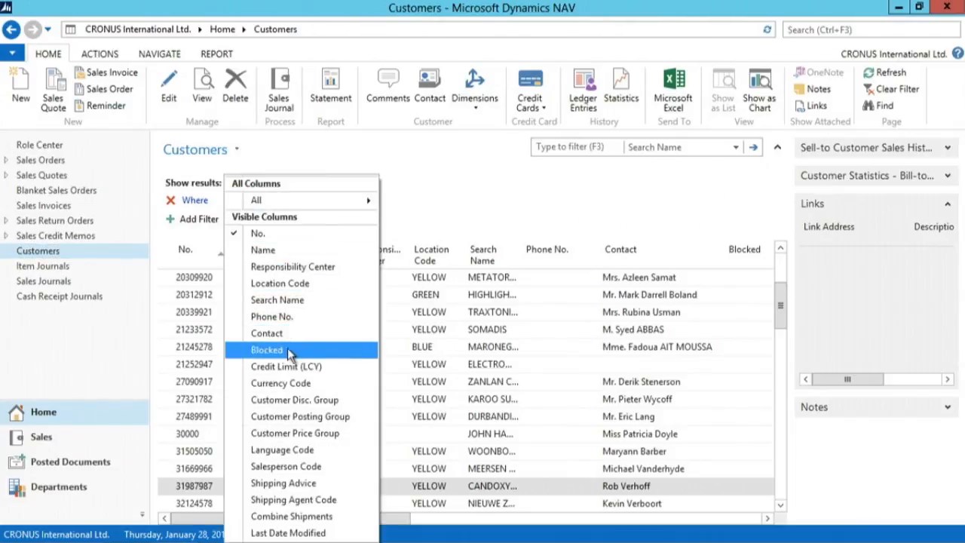
pyautogui.click(301, 283)
pyautogui.click(409, 204)
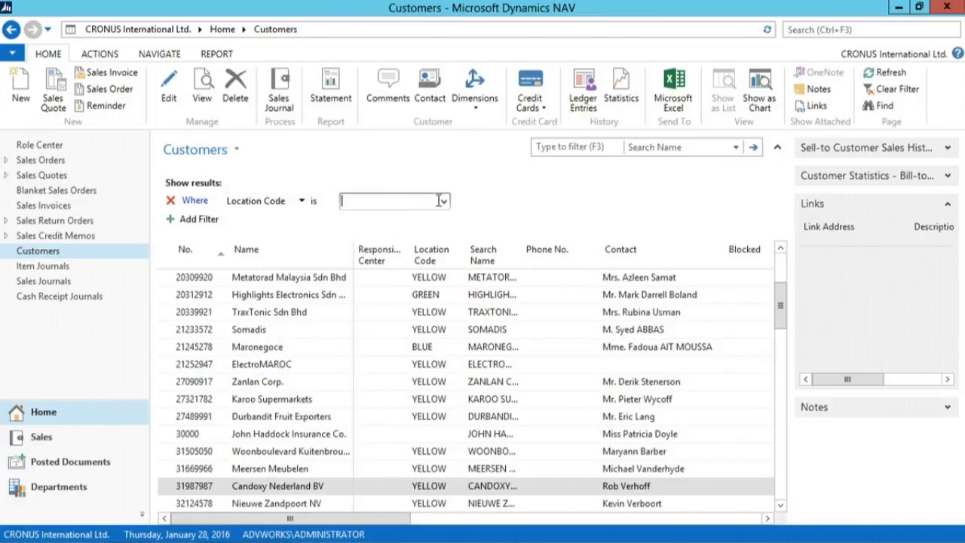
pyautogui.click(443, 204)
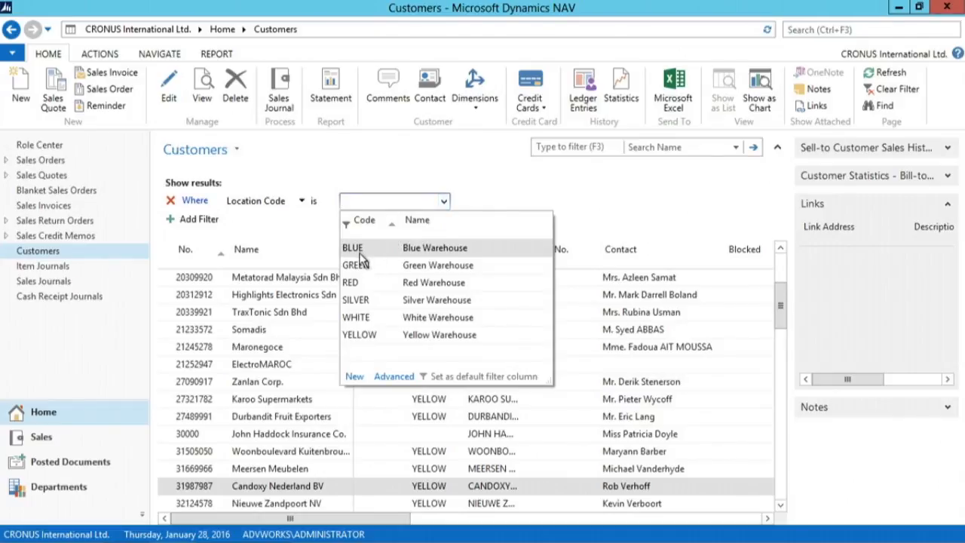
pyautogui.click(362, 334)
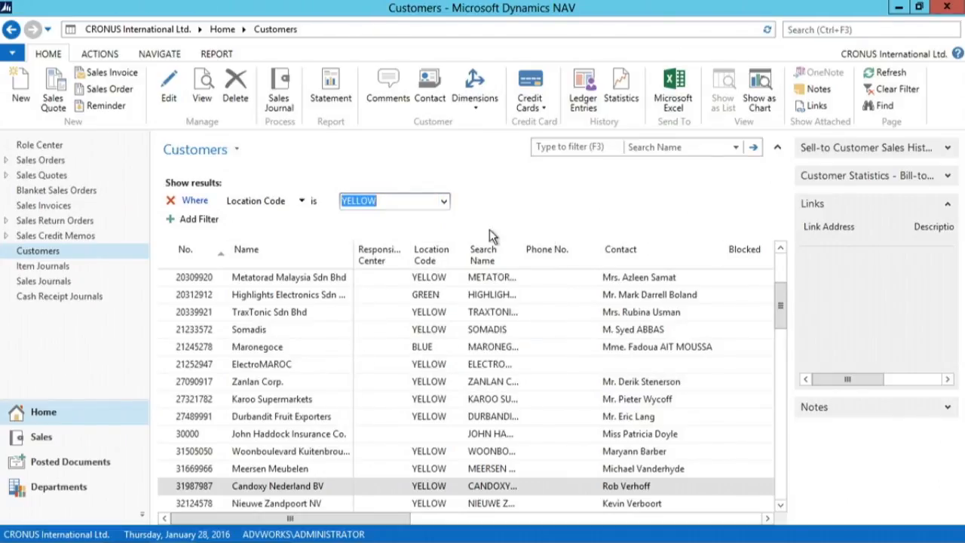
pyautogui.press('Tab')
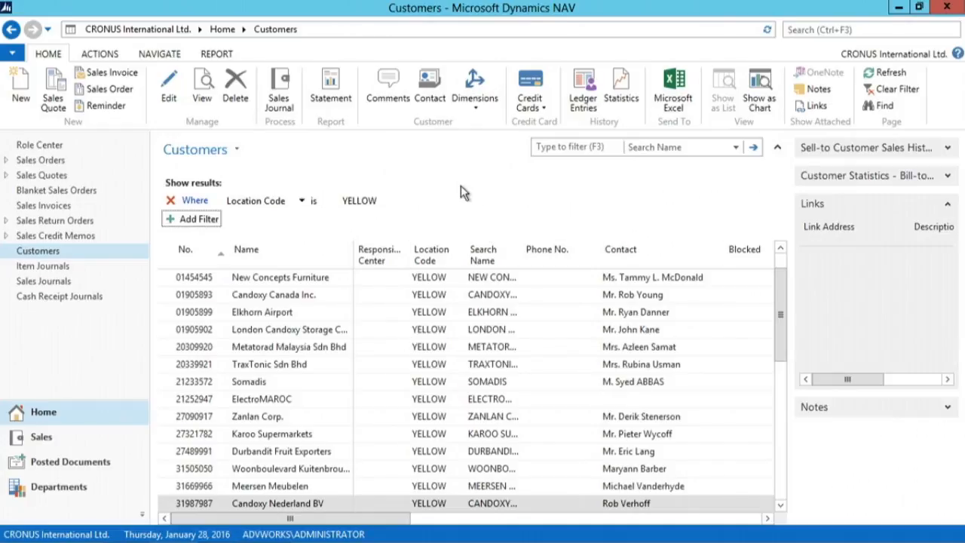
# Extend the Location Code filter to YELLOW|RED and look through the filtered customers.
pyautogui.click(388, 202)
pyautogui.click(391, 201)
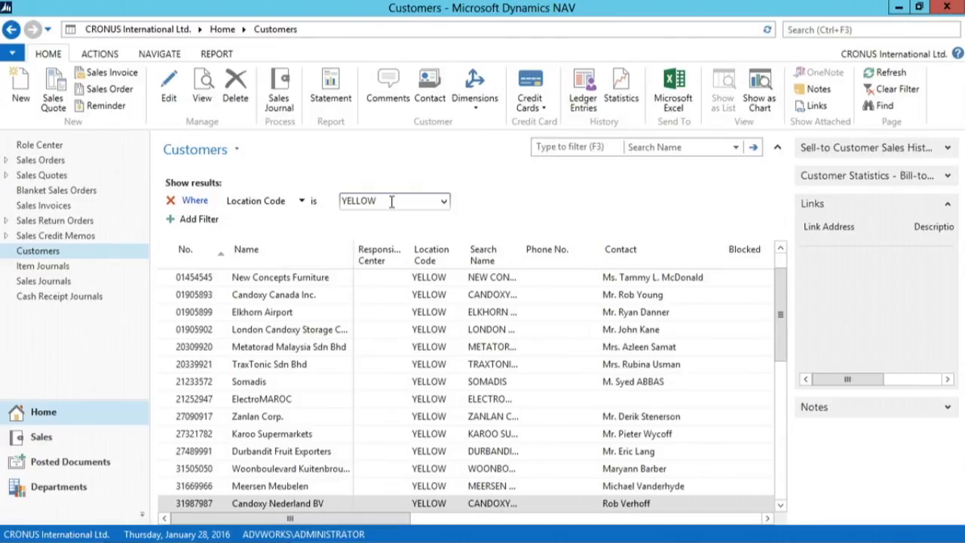
pyautogui.press('F4')
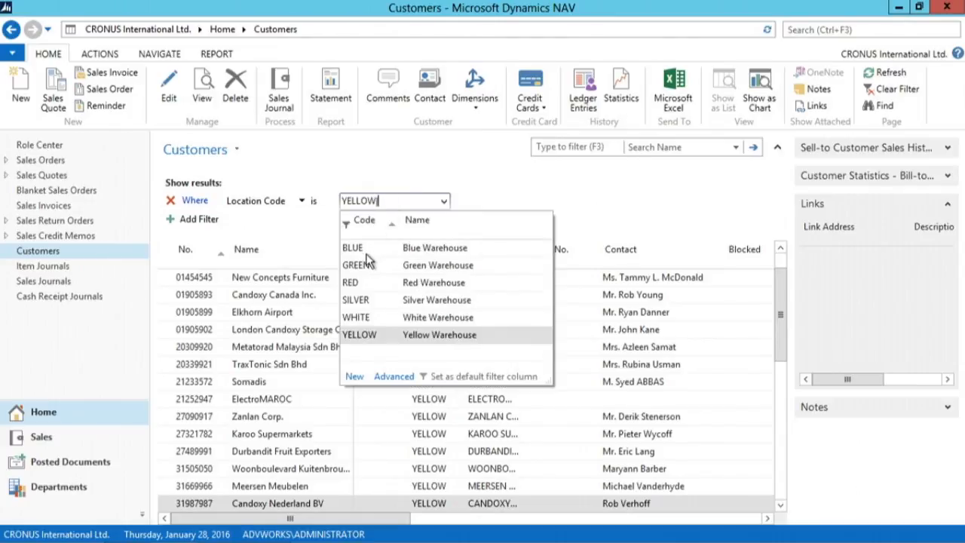
pyautogui.click(361, 283)
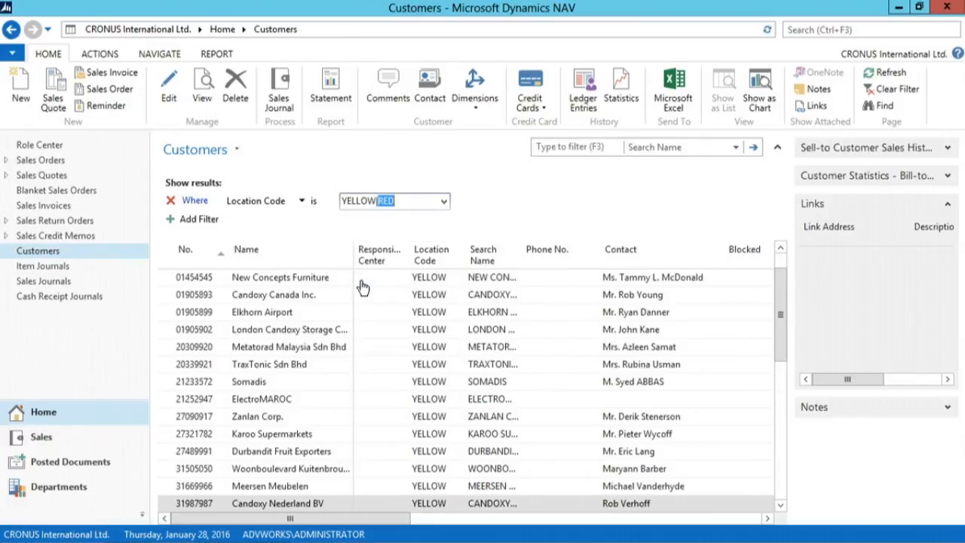
pyautogui.press('Tab')
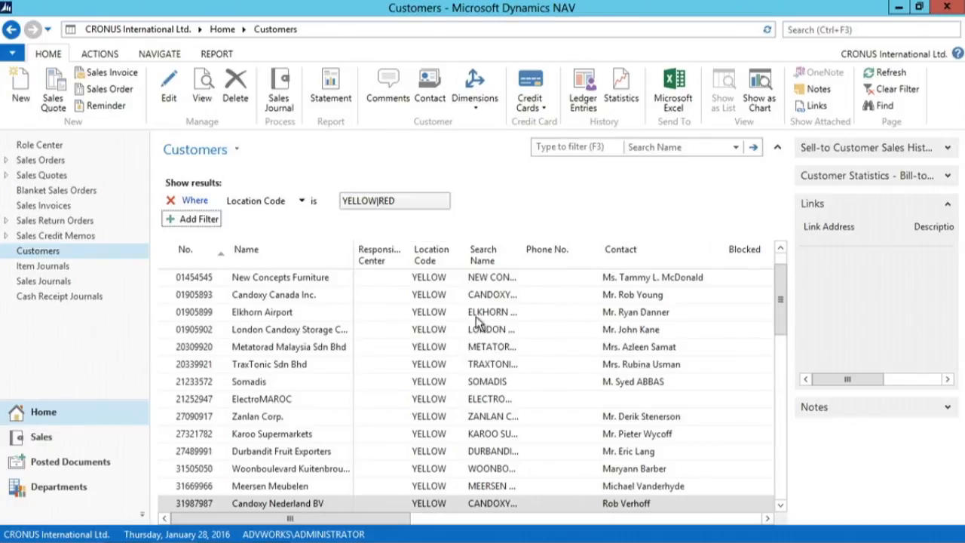
pyautogui.click(781, 386)
pyautogui.moveTo(781, 386); pyautogui.dragTo(779, 418)
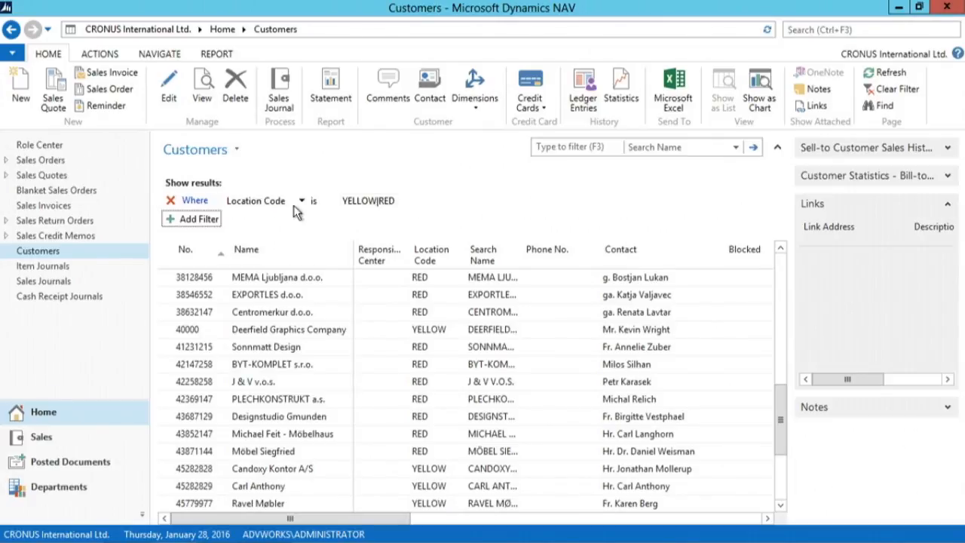
# Add a second filter condition on No. with the open-ended range 3.. to the Customers list.
pyautogui.click(212, 218)
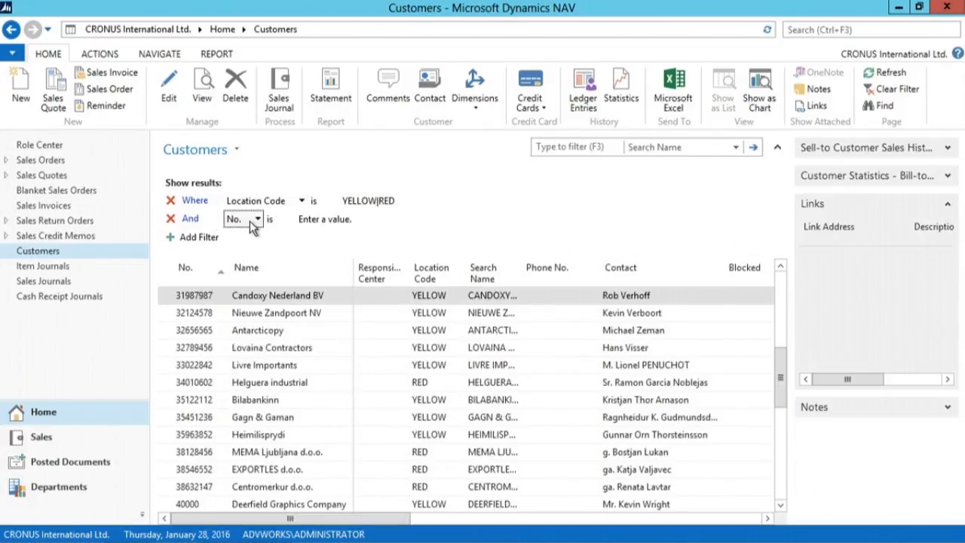
pyautogui.click(320, 221)
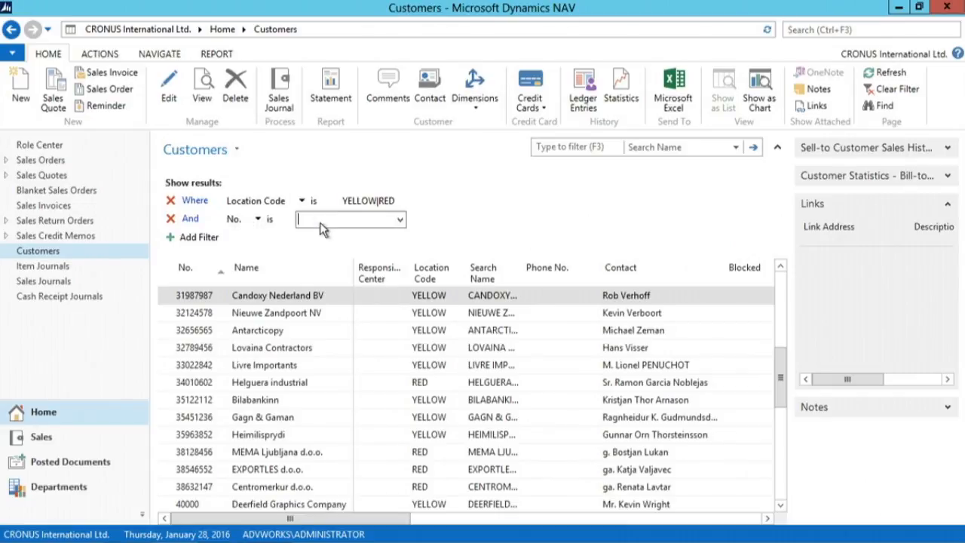
pyautogui.write('3')
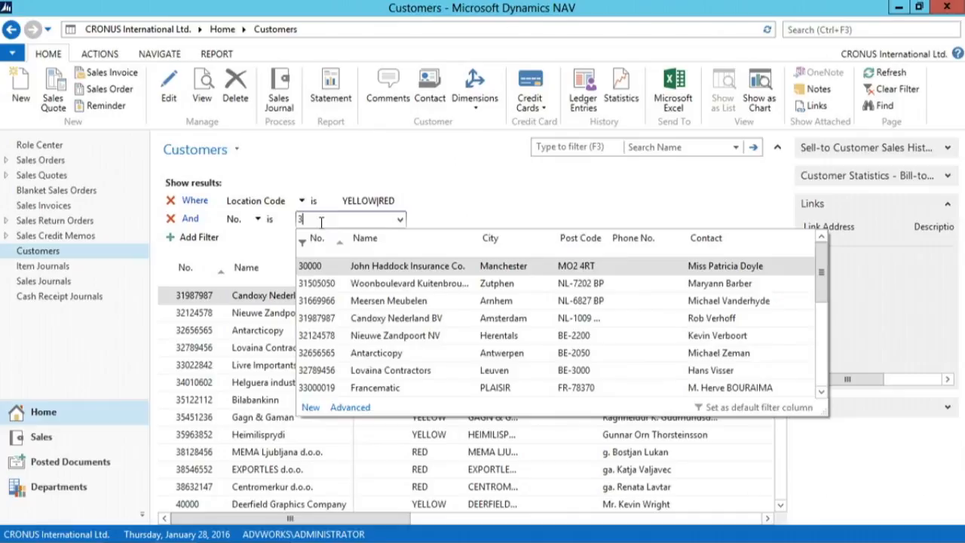
pyautogui.write('..')
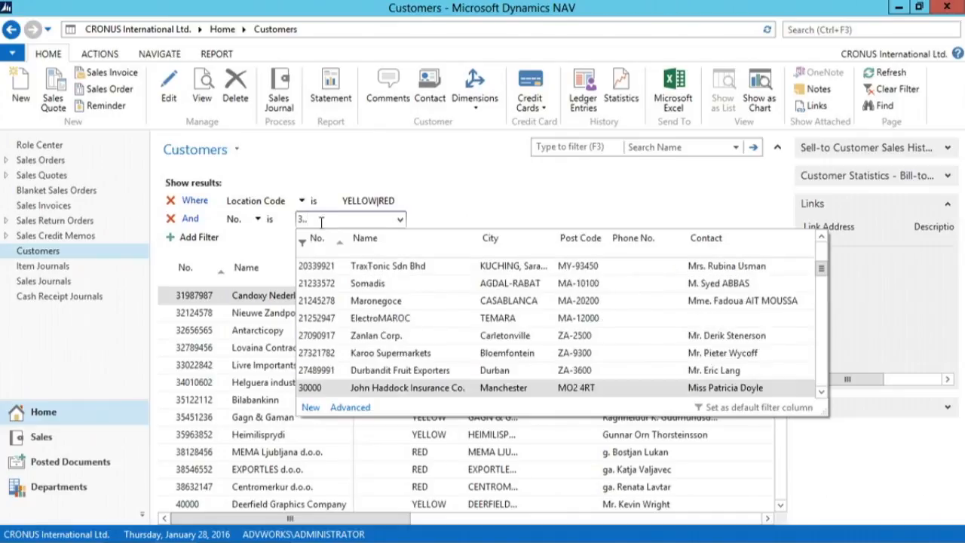
pyautogui.press('Tab')
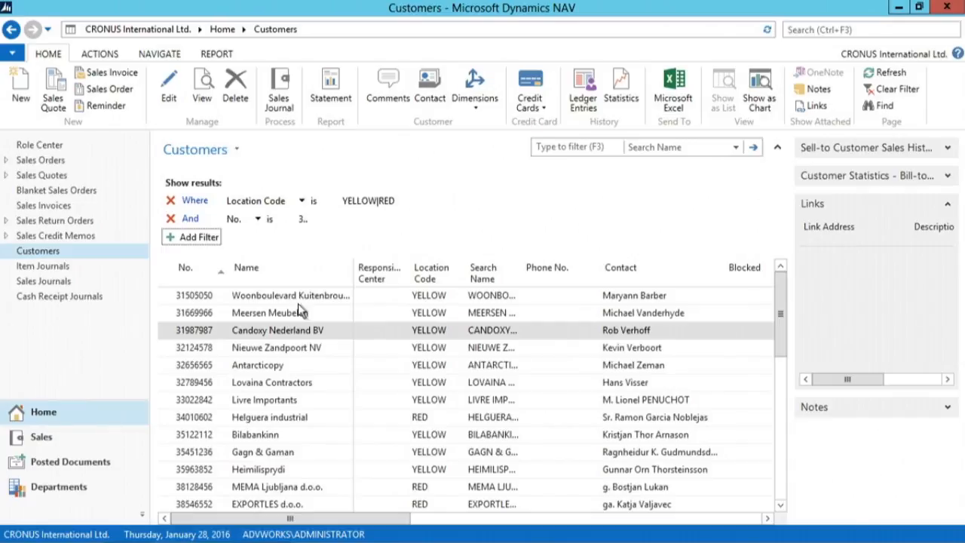
# Narrow the No. condition to the range 3..4 and look through the filtered customers.
pyautogui.click(334, 219)
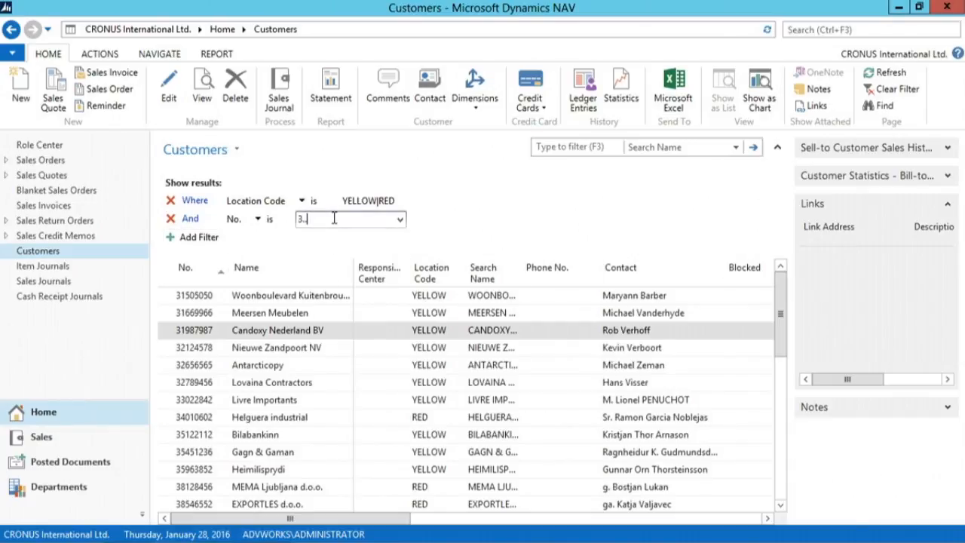
pyautogui.write('4')
pyautogui.press('Tab')
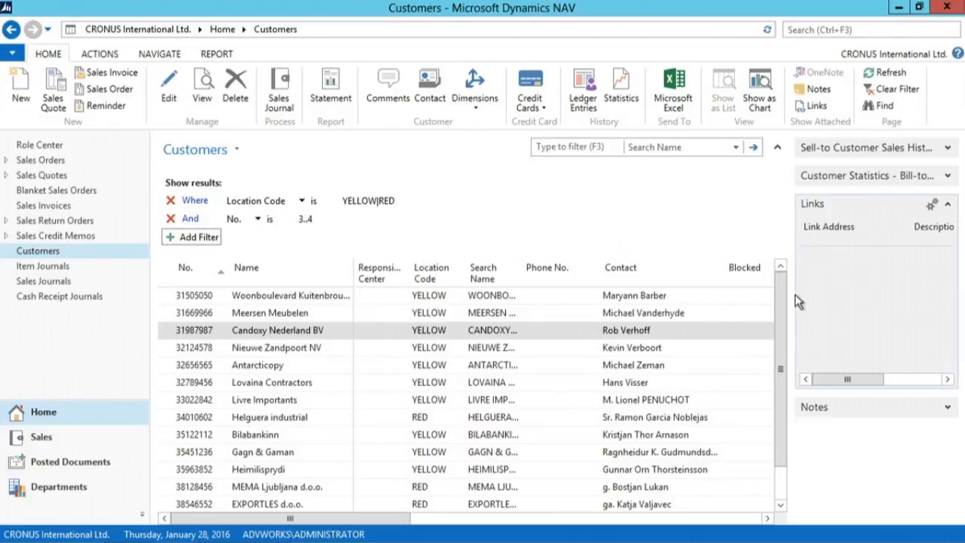
pyautogui.moveTo(781, 302)
pyautogui.mouseDown()
pyautogui.moveTo(783, 344)
pyautogui.moveTo(785, 285)
pyautogui.mouseUp()
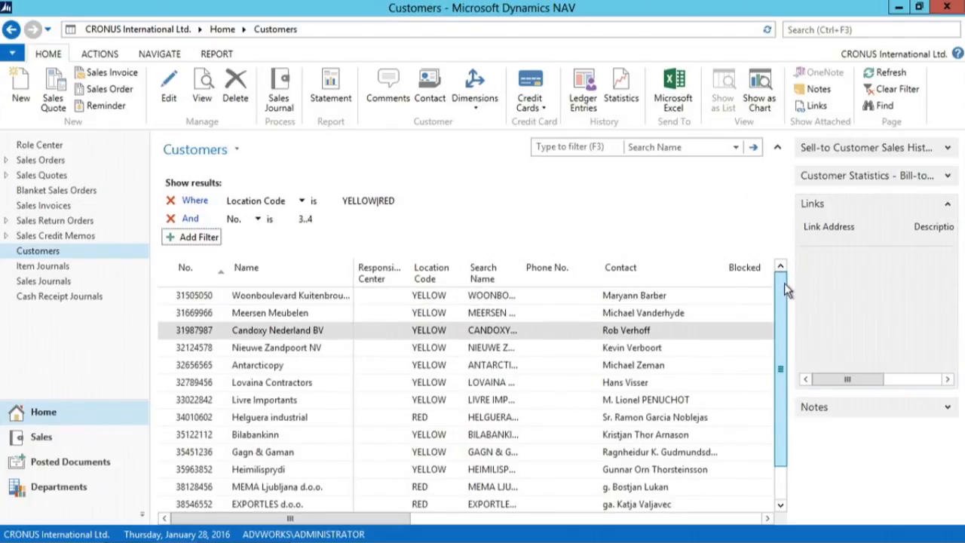
pyautogui.click(305, 219)
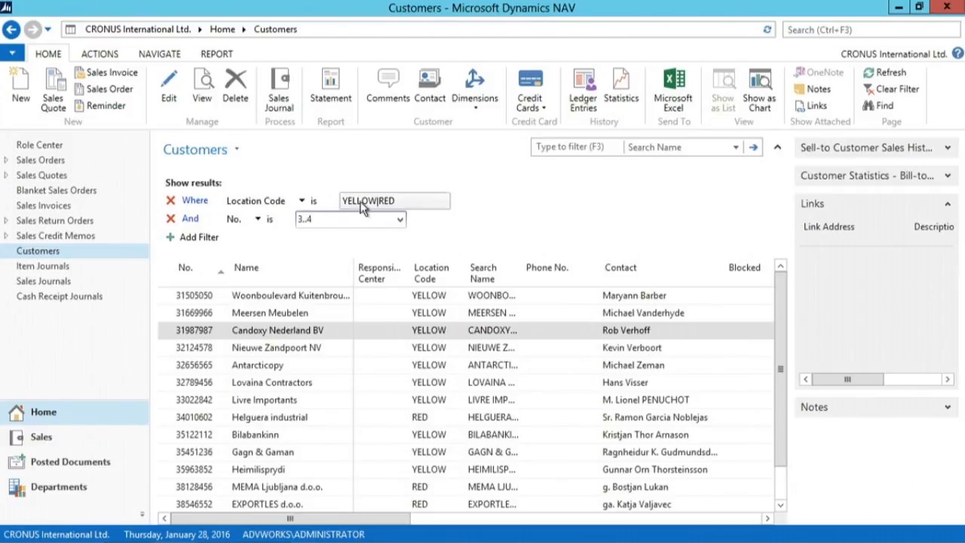
# Change the second filter condition from No. to Name and set its value to C*.
pyautogui.click(255, 220)
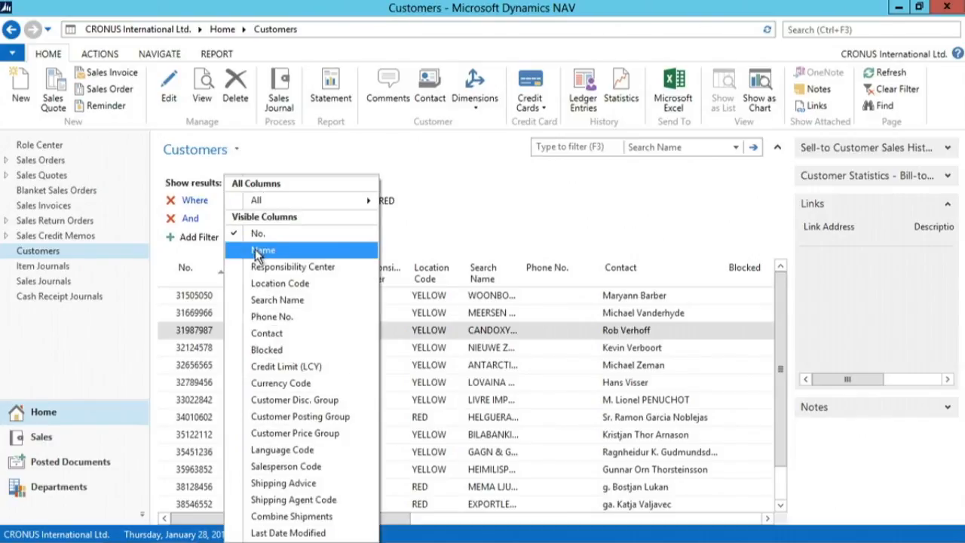
pyautogui.click(255, 248)
pyautogui.click(325, 225)
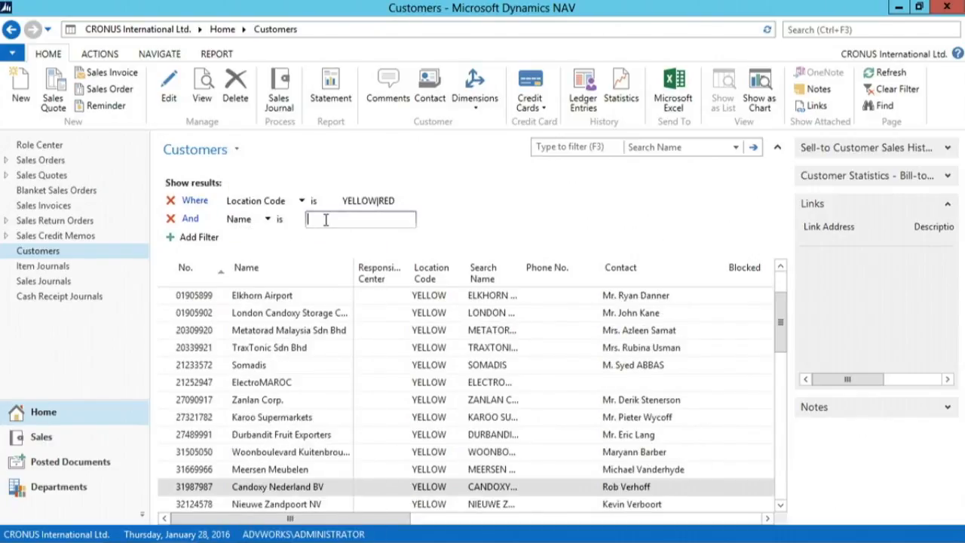
pyautogui.write('C*')
pyautogui.press('Tab')
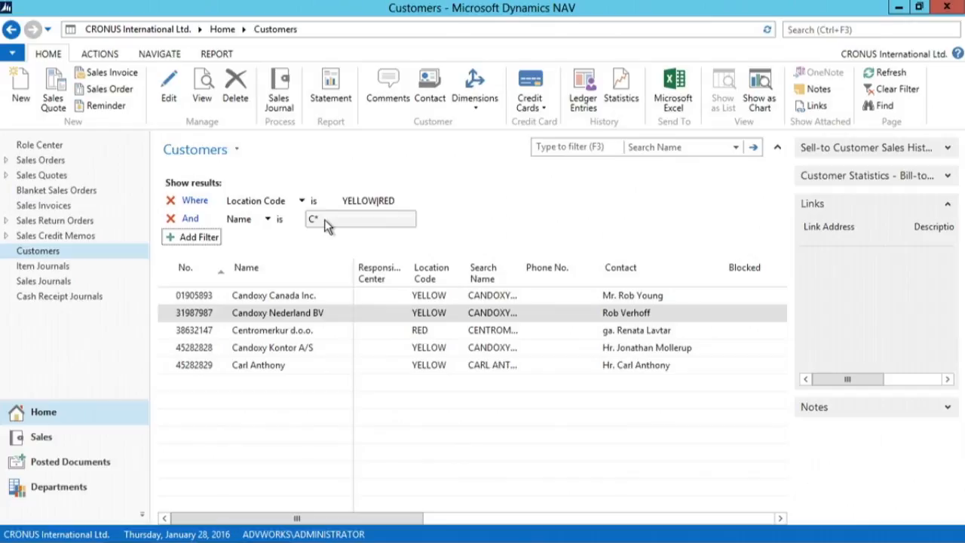
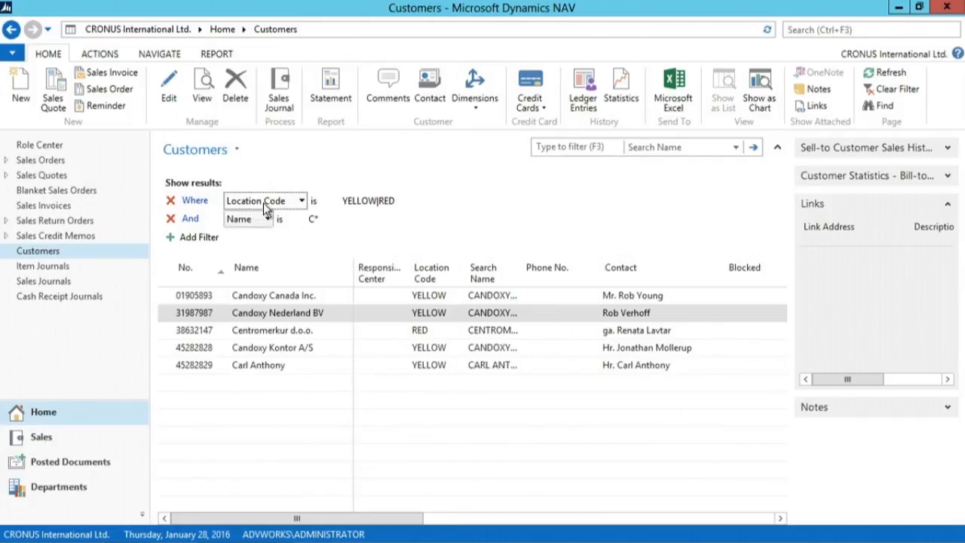
# Save the filtered list as the view Customers - [View] in the Home activity group and restart the client.
pyautogui.click(220, 149)
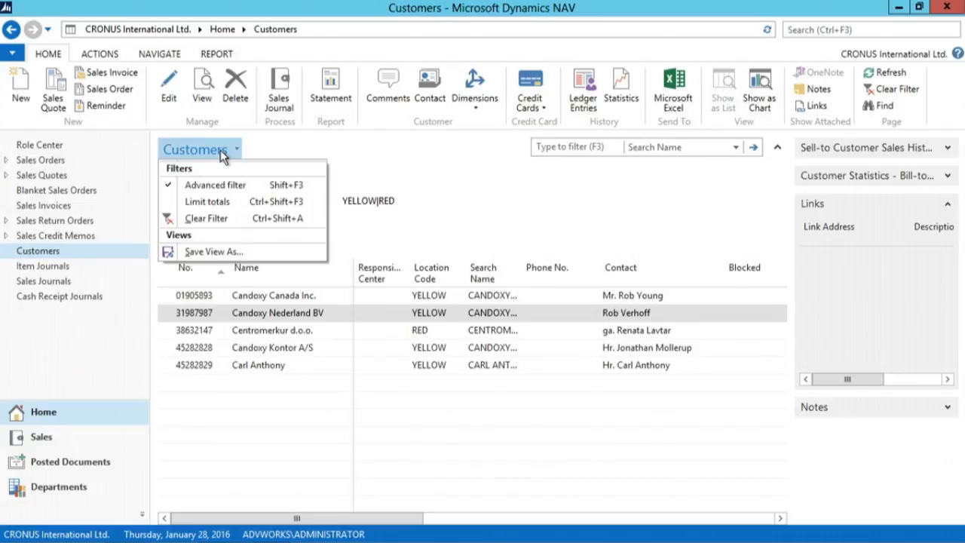
pyautogui.click(254, 251)
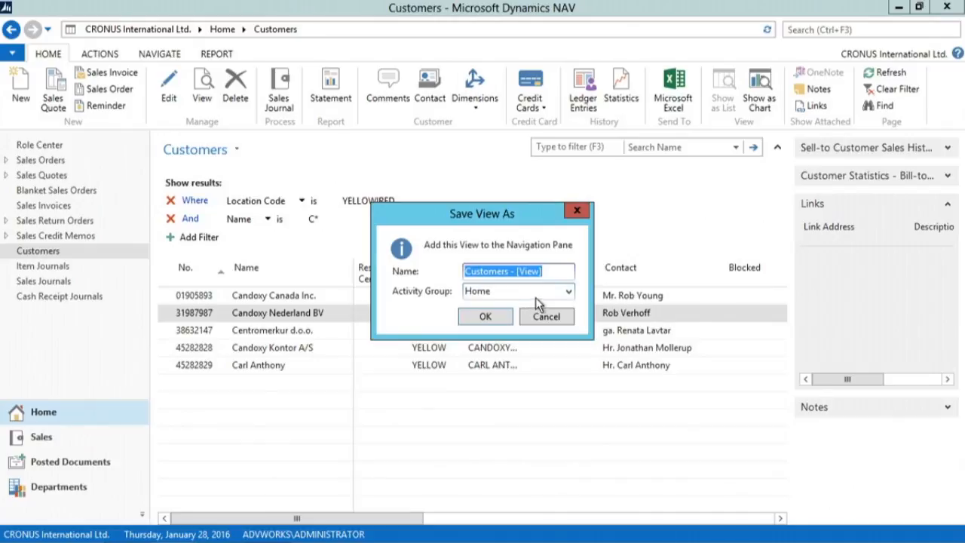
pyautogui.click(569, 293)
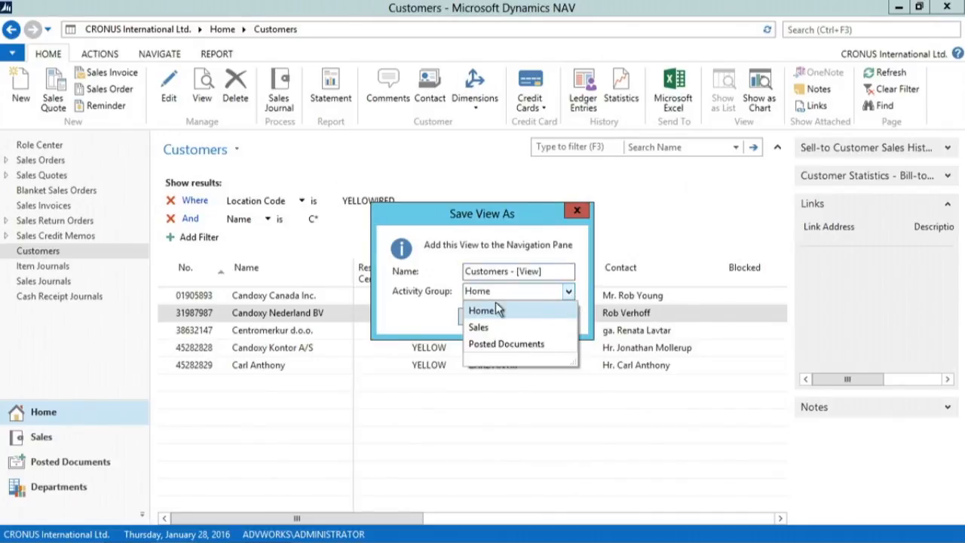
pyautogui.click(419, 313)
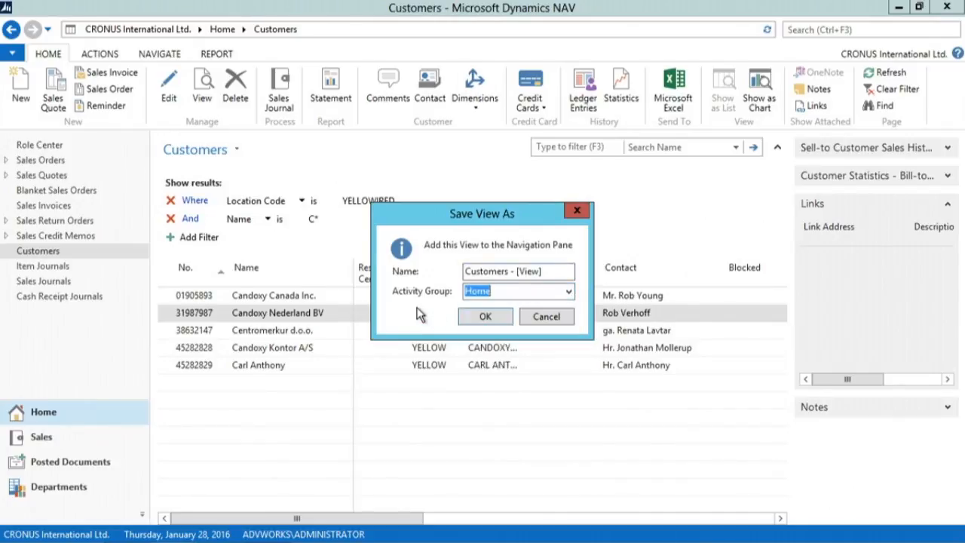
pyautogui.click(486, 319)
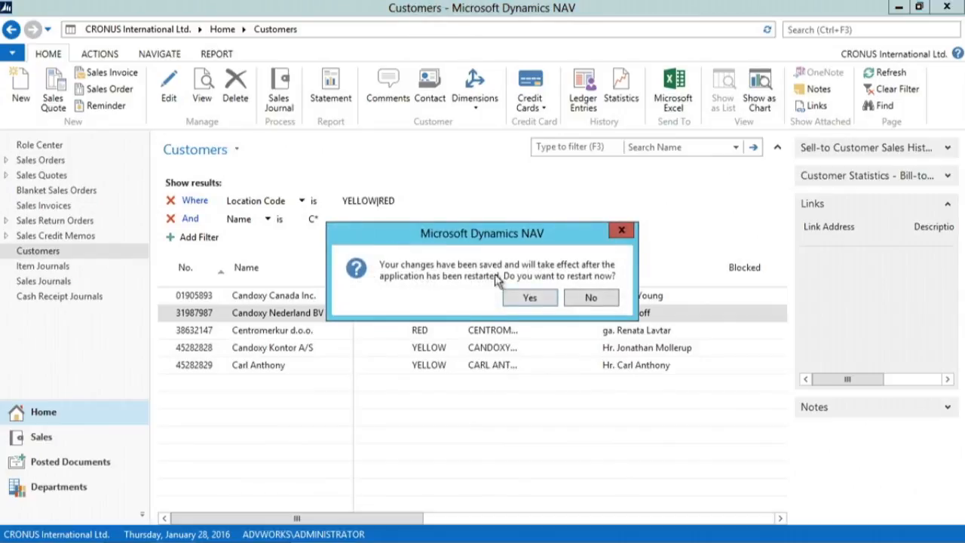
pyautogui.click(525, 298)
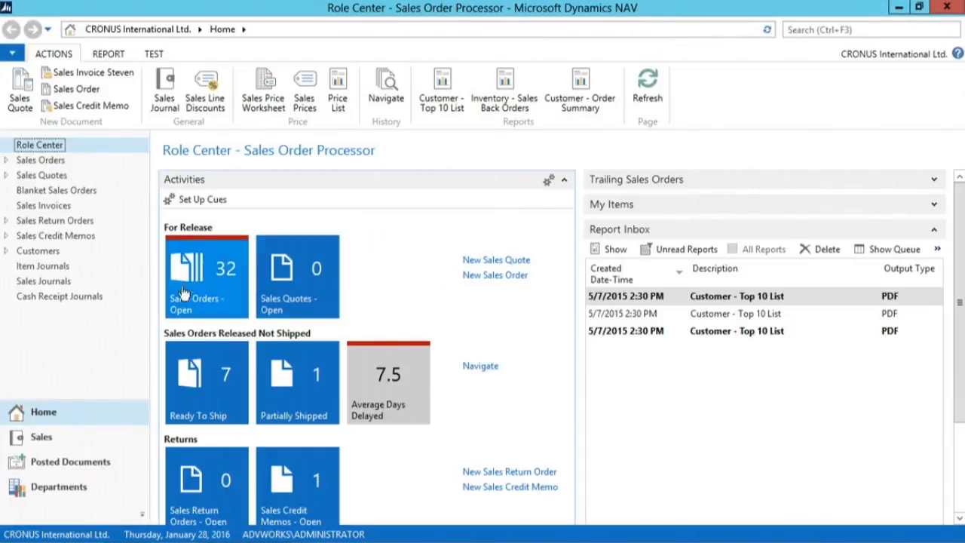
# Open the saved Customers - [View] under Customers and compare it with the unfiltered Customers list.
pyautogui.click(7, 251)
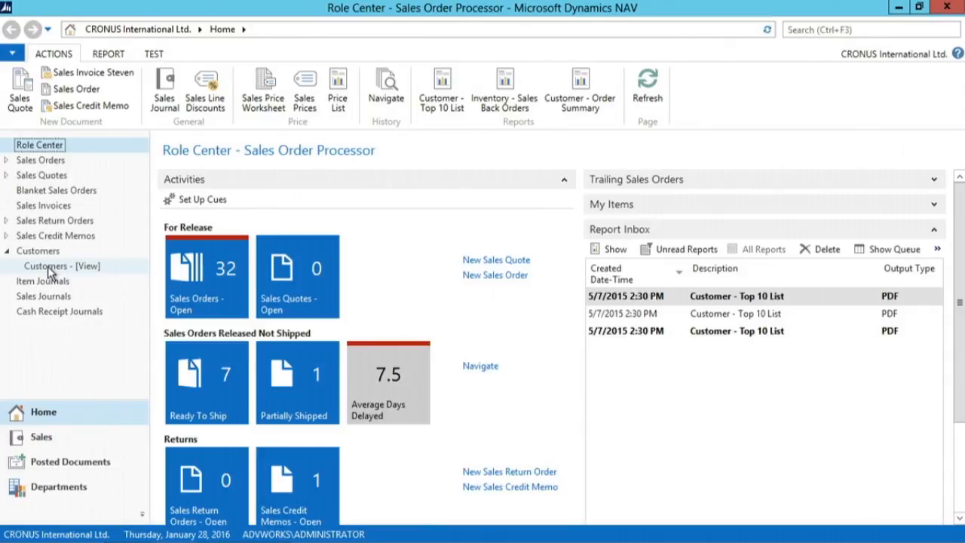
pyautogui.click(51, 267)
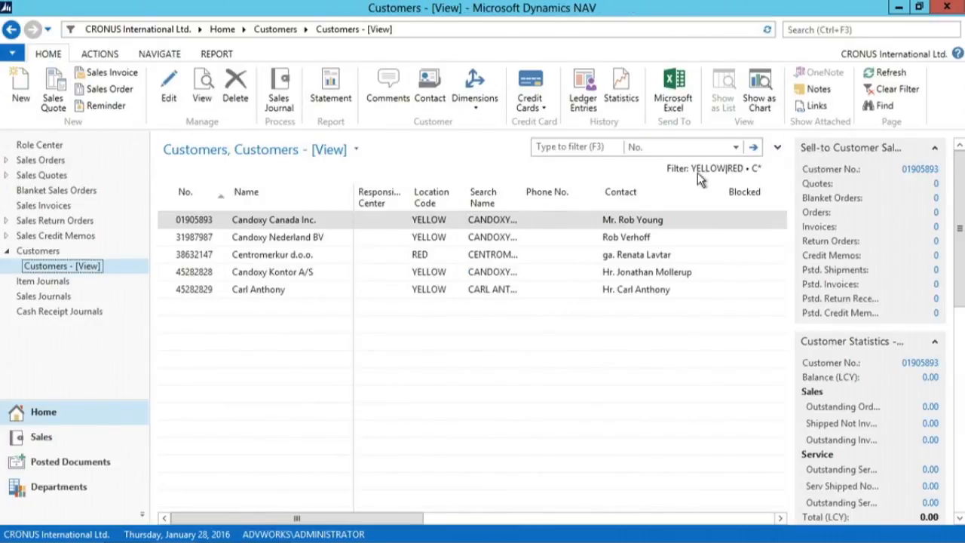
pyautogui.click(38, 251)
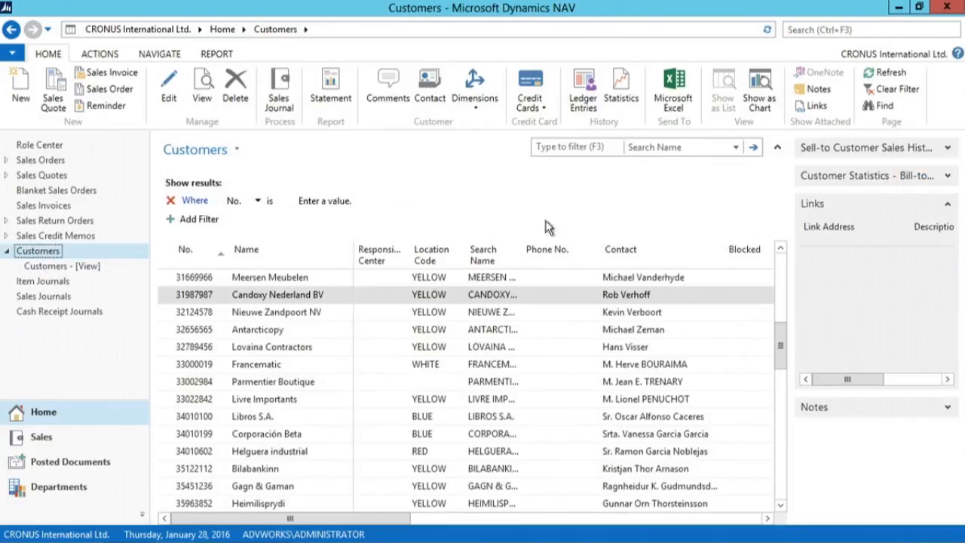
pyautogui.click(87, 273)
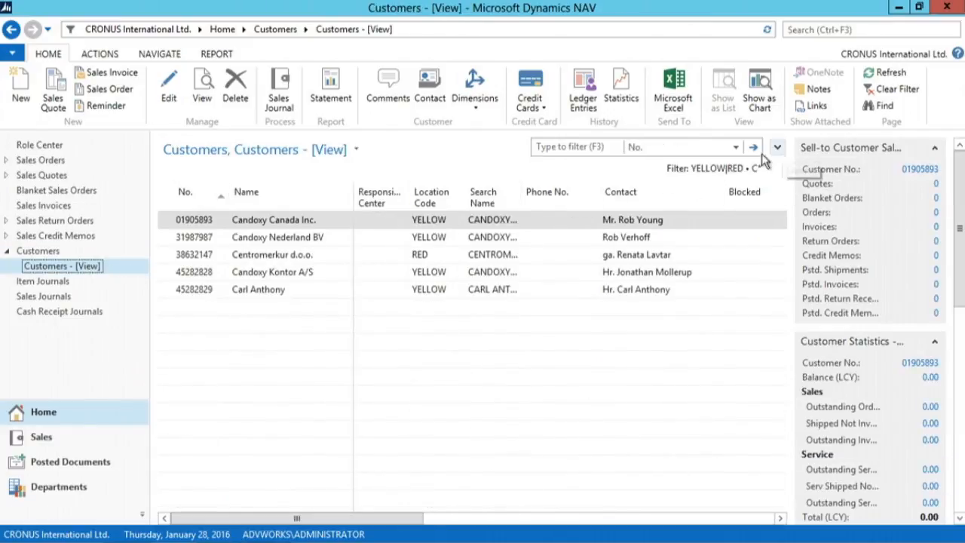
pyautogui.click(356, 148)
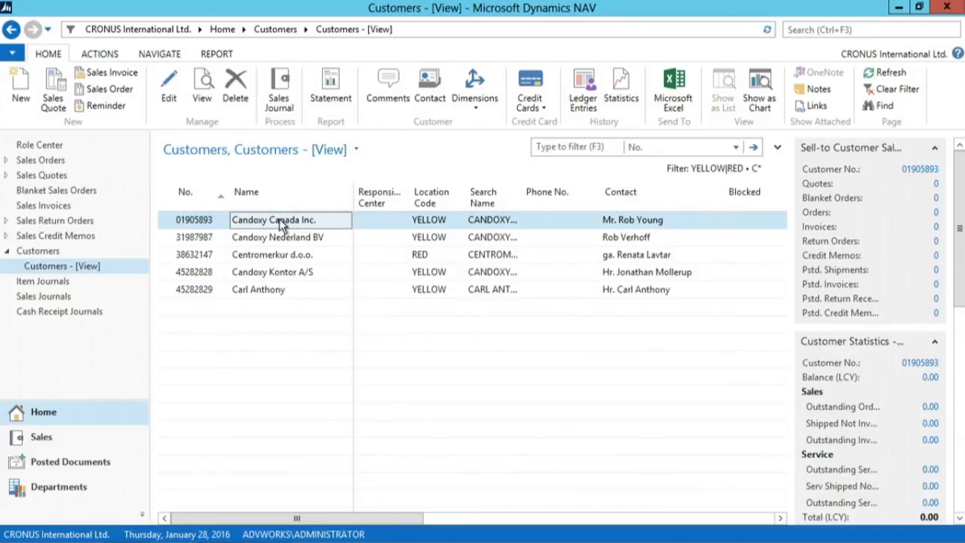
# View the Candoxy Canada Inc. customer card, advance two records, and return to the first card.
pyautogui.click(202, 85)
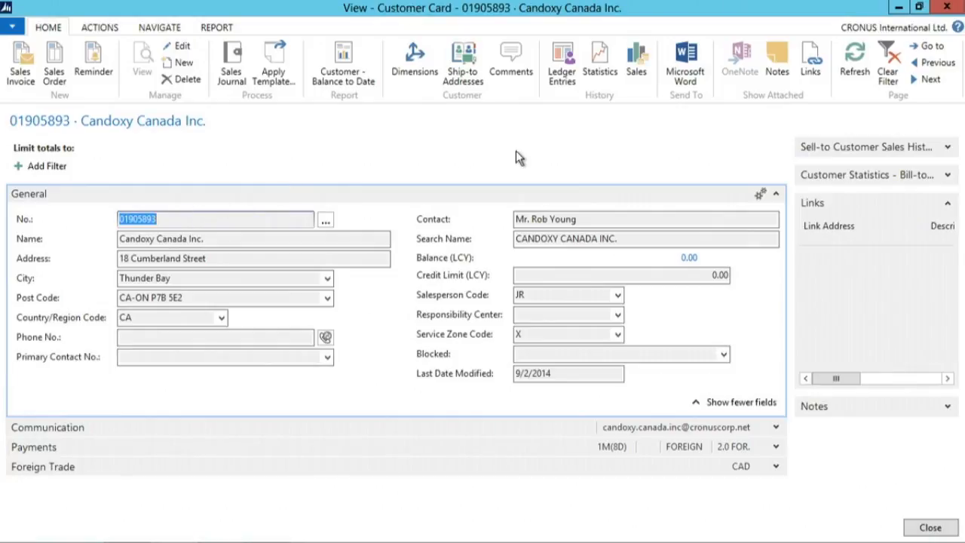
pyautogui.click(932, 80)
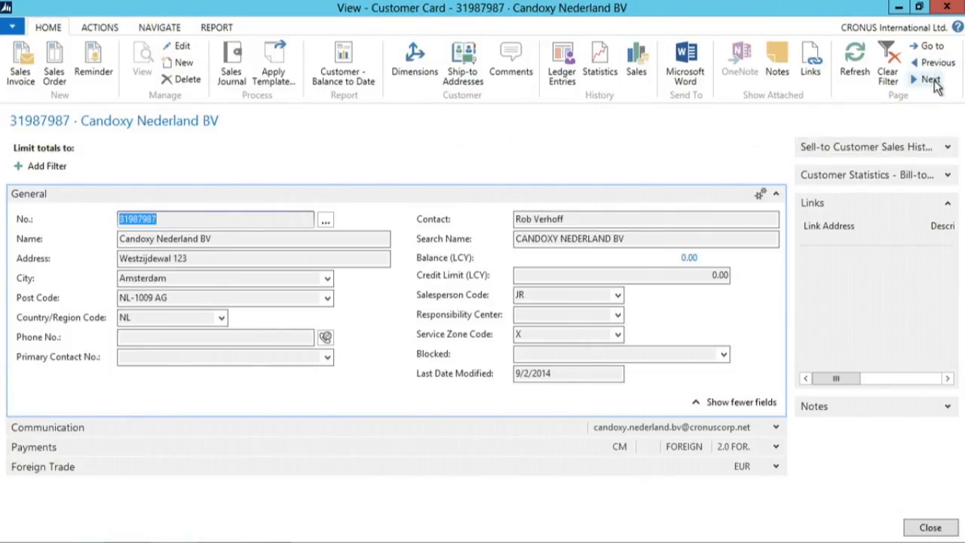
pyautogui.click(933, 82)
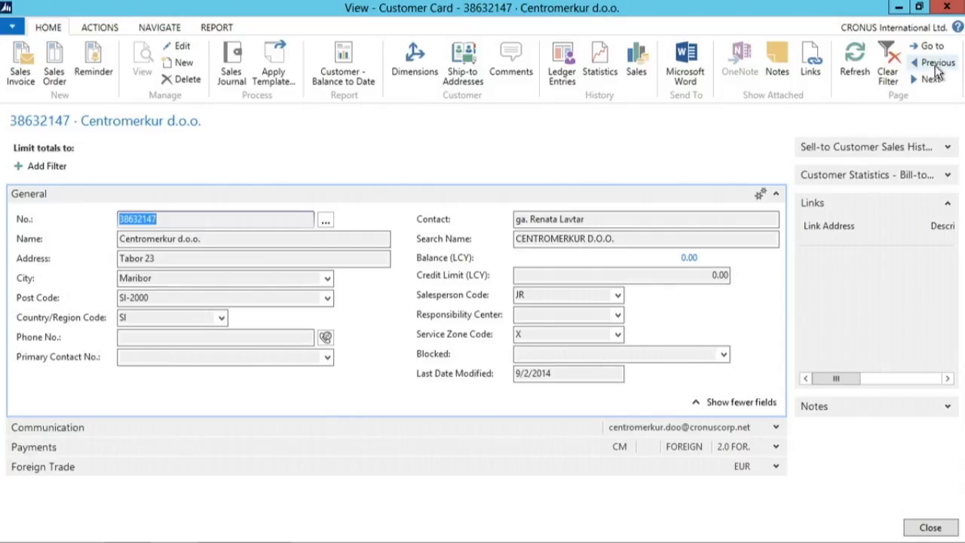
pyautogui.click(937, 64)
pyautogui.click(937, 65)
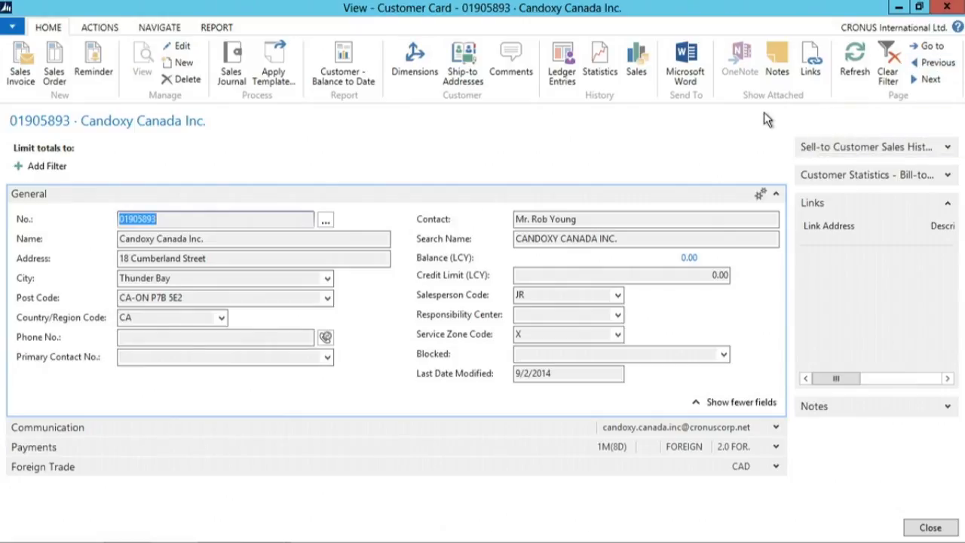
# Page forward and back through the filtered customer cards to Candoxy Nederland BV, restore the card to a smaller window, and close it.
pyautogui.hotkey('ctrl', 'pagedown')
pyautogui.hotkey('ctrl', 'pagedown')
pyautogui.hotkey('ctrl', 'pagedown')
pyautogui.hotkey('ctrl', 'pageup')
pyautogui.hotkey('ctrl', 'pageup')
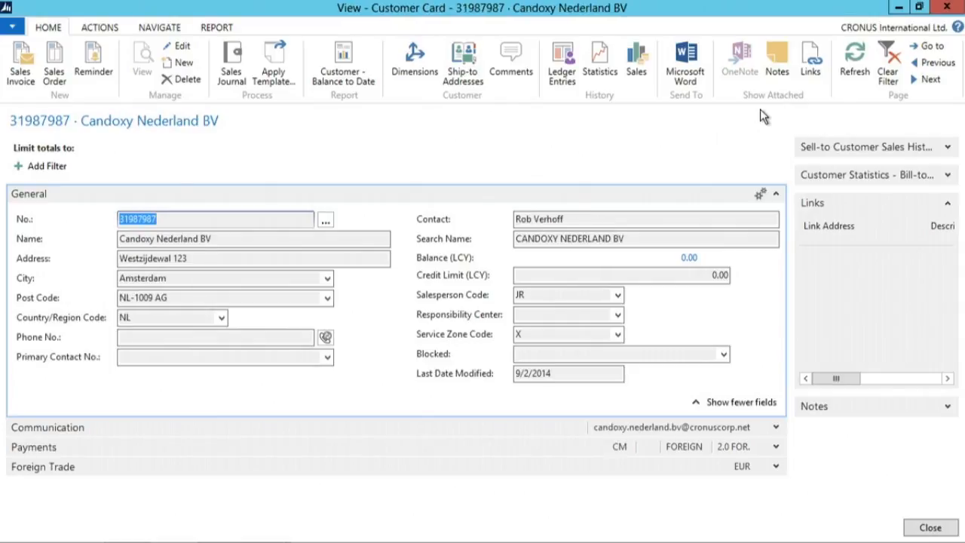
pyautogui.moveTo(334, 10); pyautogui.dragTo(397, 155)
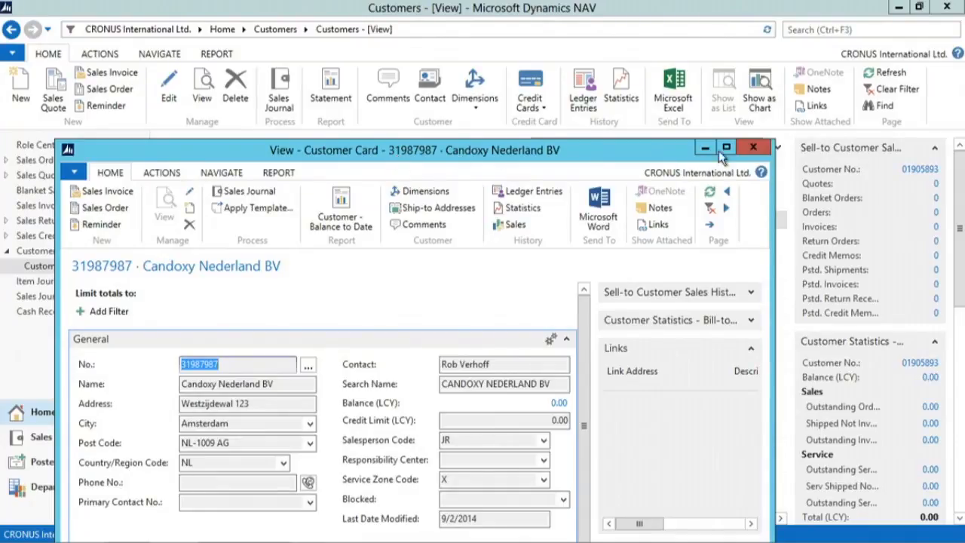
pyautogui.click(755, 146)
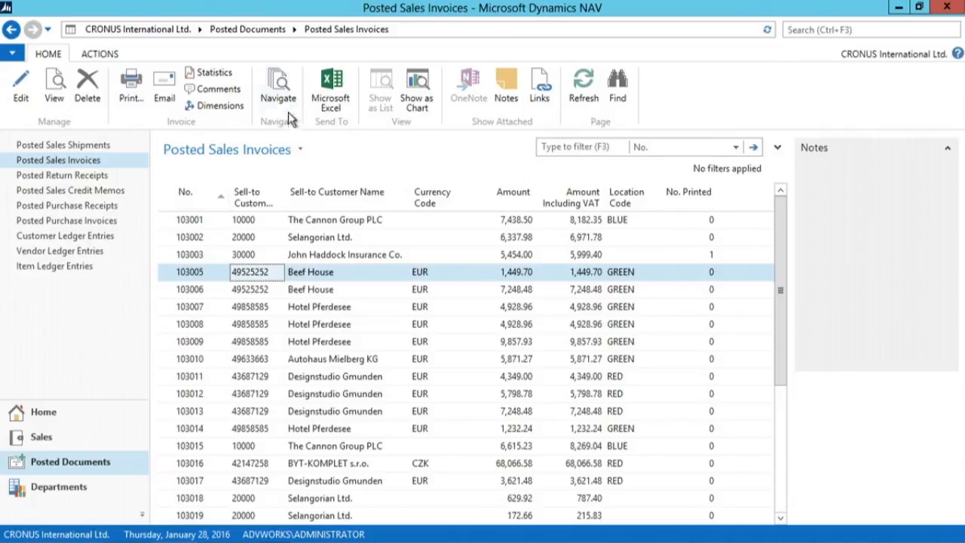
# Navigate from the first Beef House posted sales invoice, examine its related VAT, G/L and customer ledger entries, and close the Navigate window.
pyautogui.click(282, 89)
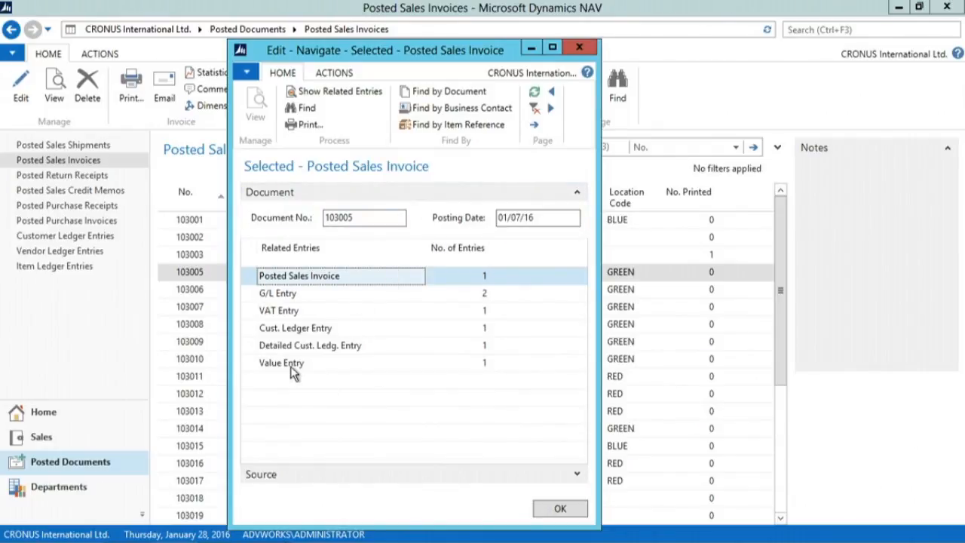
pyautogui.moveTo(432, 53); pyautogui.dragTo(544, 54)
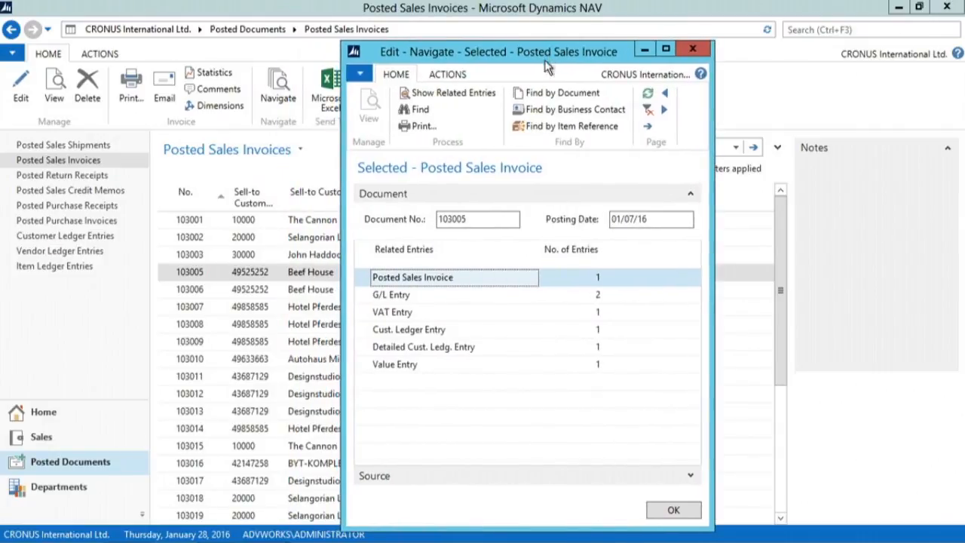
pyautogui.click(436, 316)
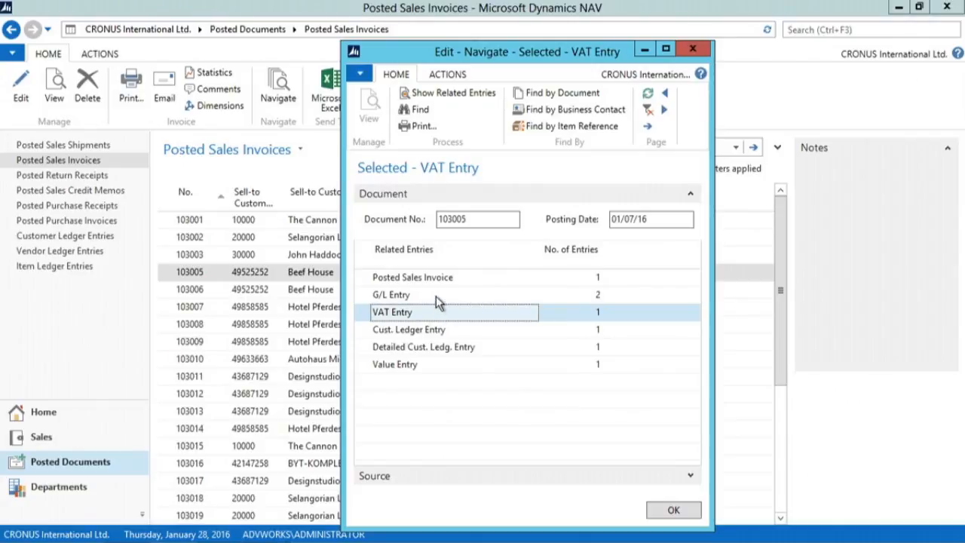
pyautogui.click(436, 296)
pyautogui.click(440, 332)
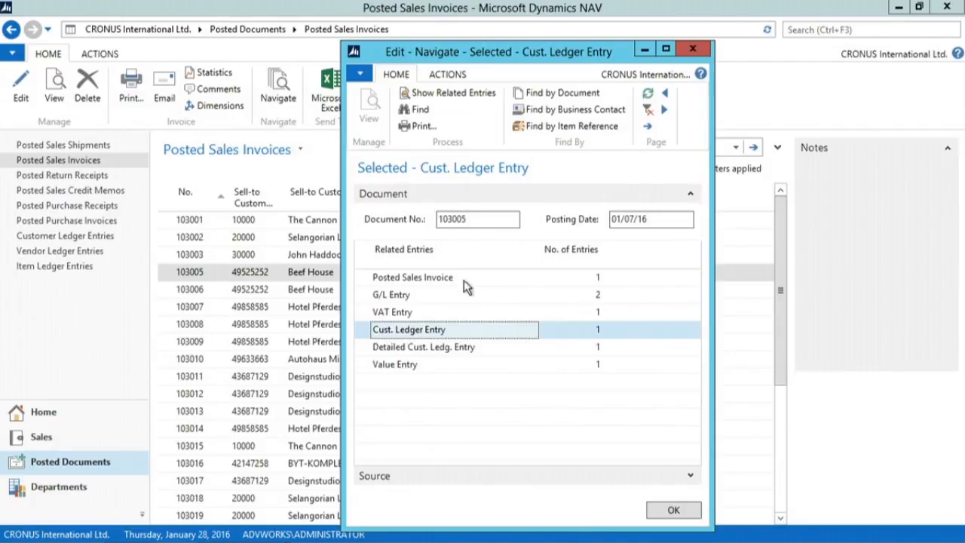
pyautogui.click(475, 92)
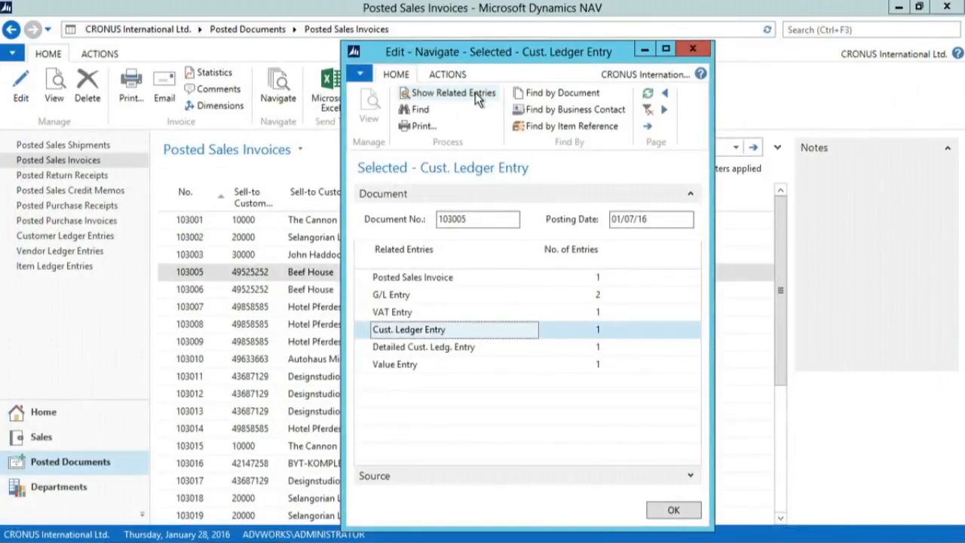
pyautogui.press('Escape')
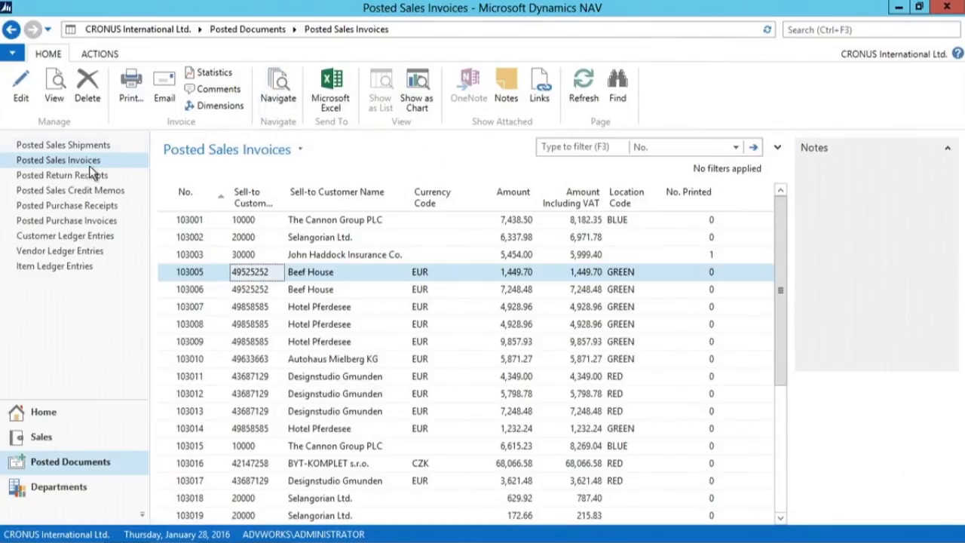
# Open the Posted Return Receipts list and search the application's pages for "navig".
pyautogui.click(59, 176)
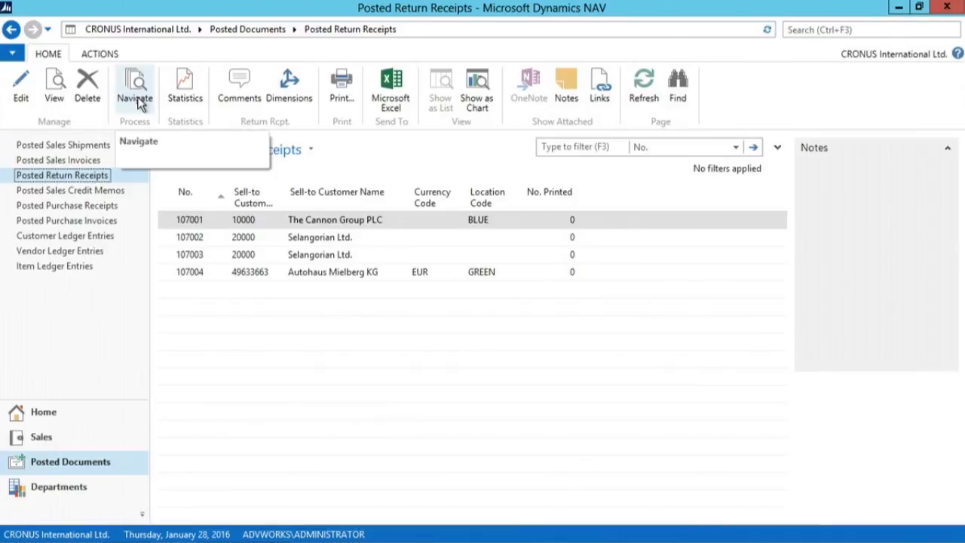
pyautogui.click(817, 31)
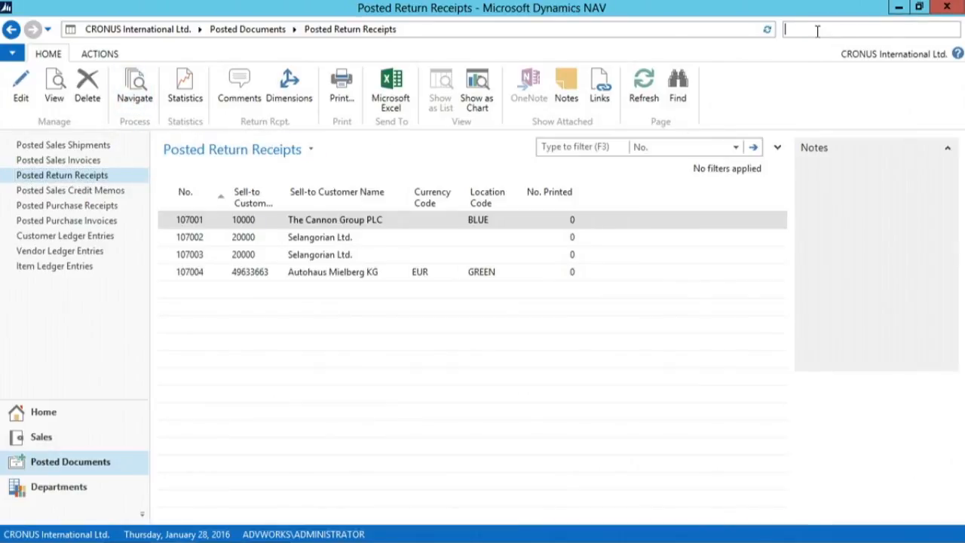
pyautogui.write('navig')
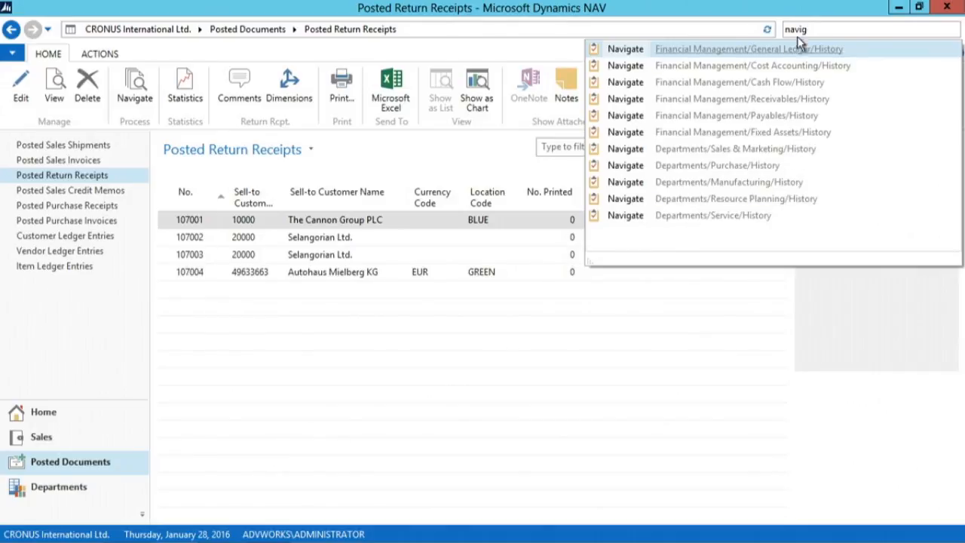
# Open the Navigate page from the search results and find all entries with posting date 01/28/16, leaving the document number blank.
pyautogui.click(625, 65)
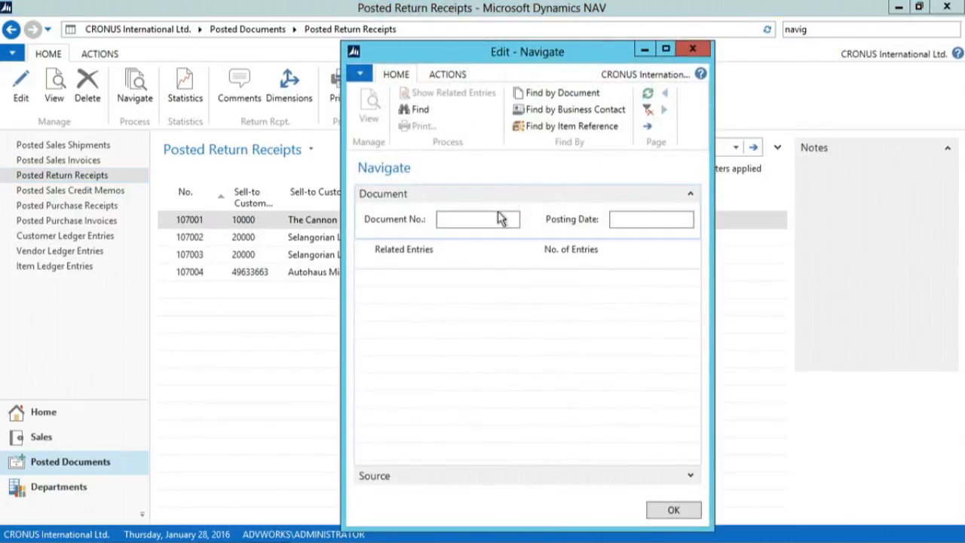
pyautogui.moveTo(490, 53); pyautogui.dragTo(421, 32)
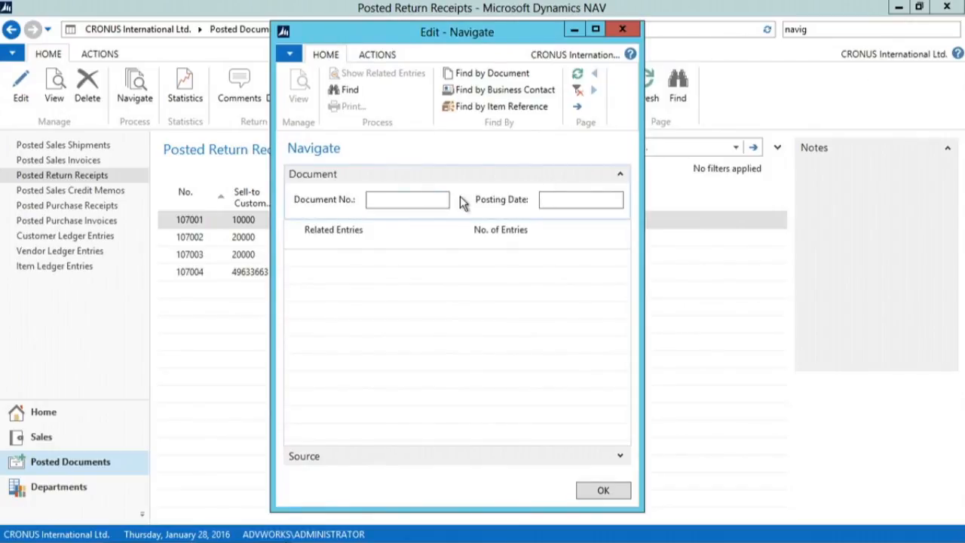
pyautogui.click(551, 198)
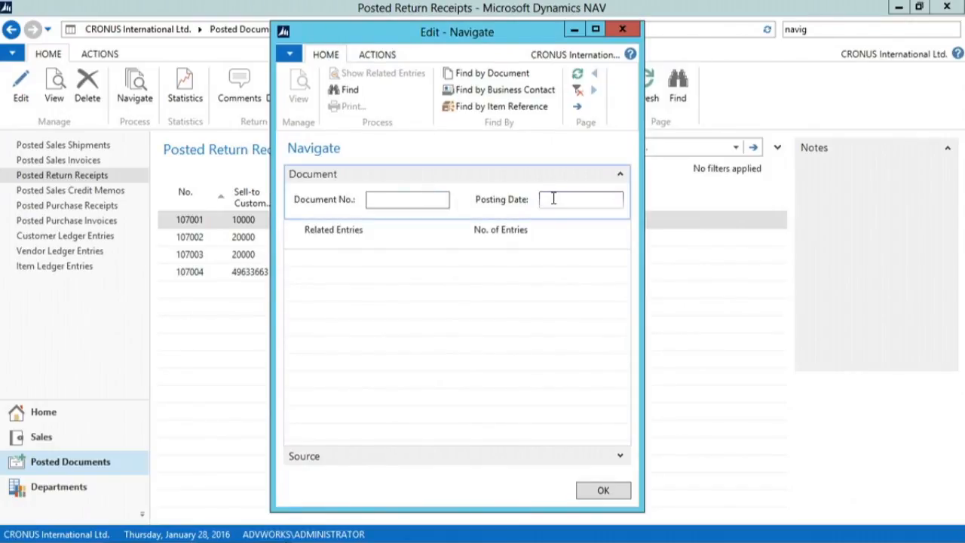
pyautogui.write('w')
pyautogui.press('Tab')
pyautogui.click(406, 197)
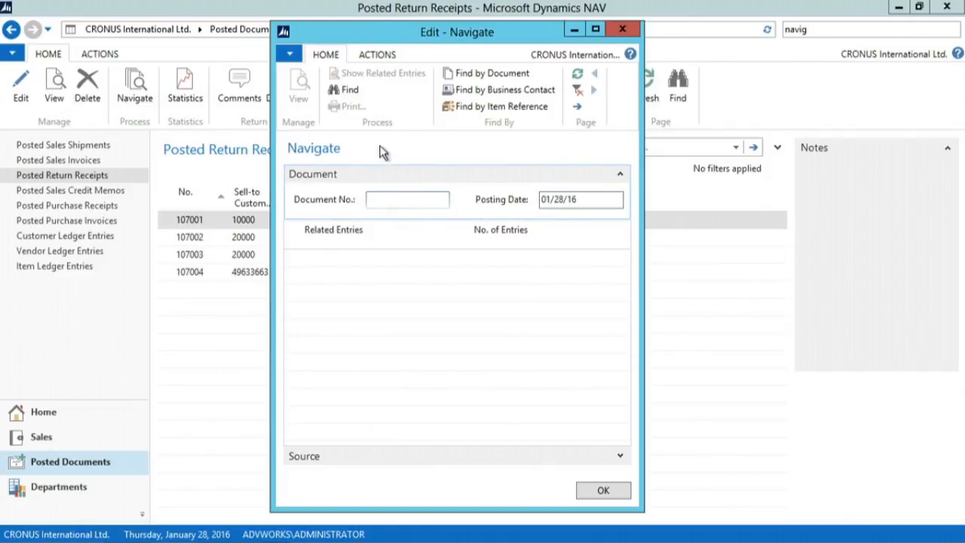
pyautogui.click(350, 91)
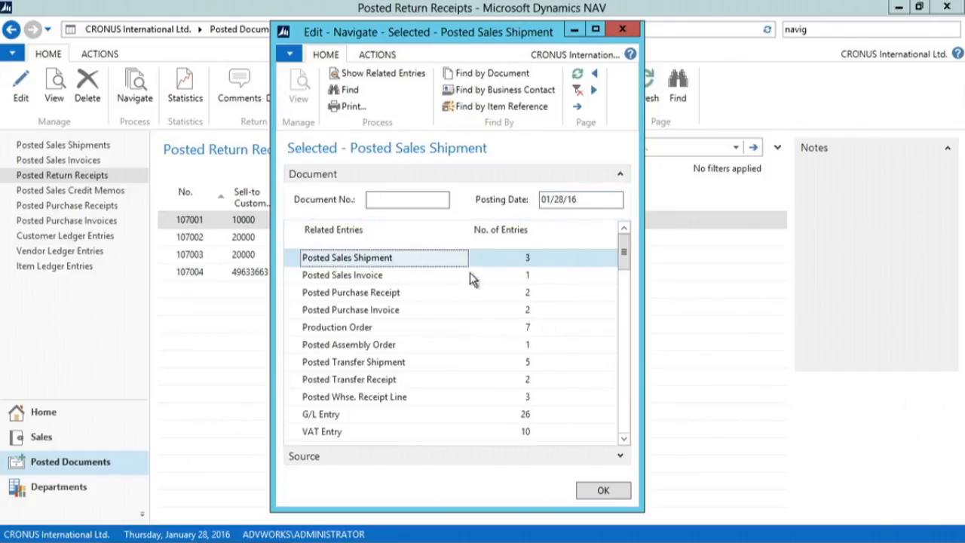
# Show the related Posted Sales Invoice for that posting date, copy its invoice number, and close the invoice.
pyautogui.click(346, 276)
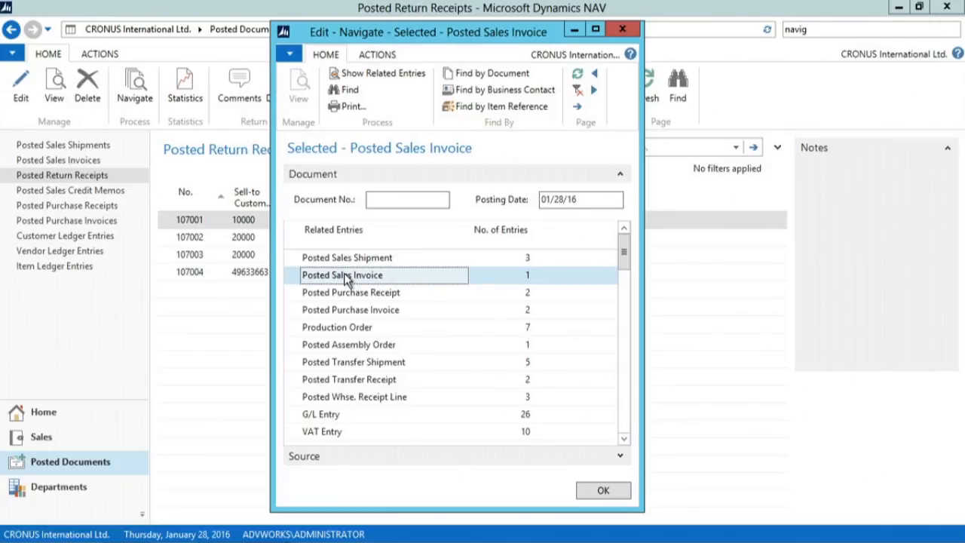
pyautogui.click(388, 77)
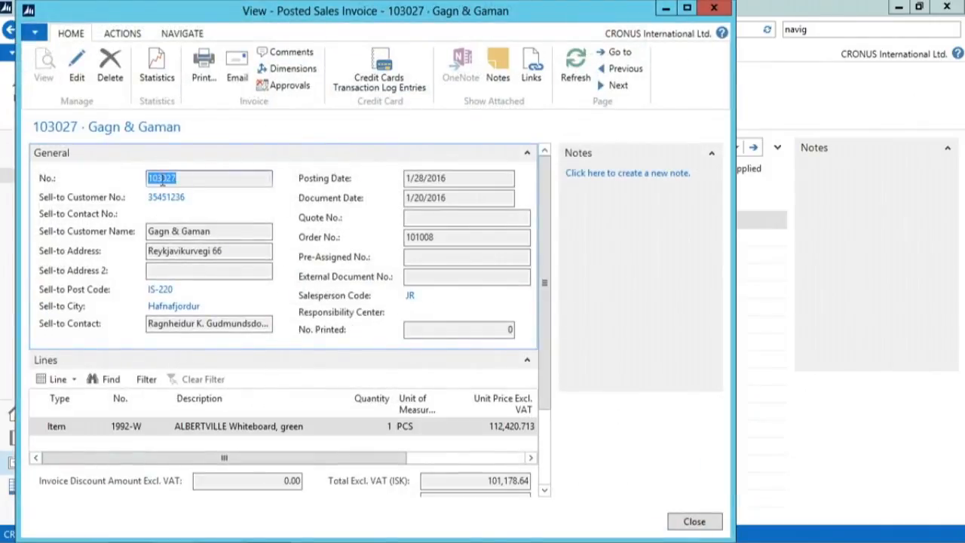
pyautogui.rightClick(163, 180)
pyautogui.click(199, 225)
pyautogui.click(714, 9)
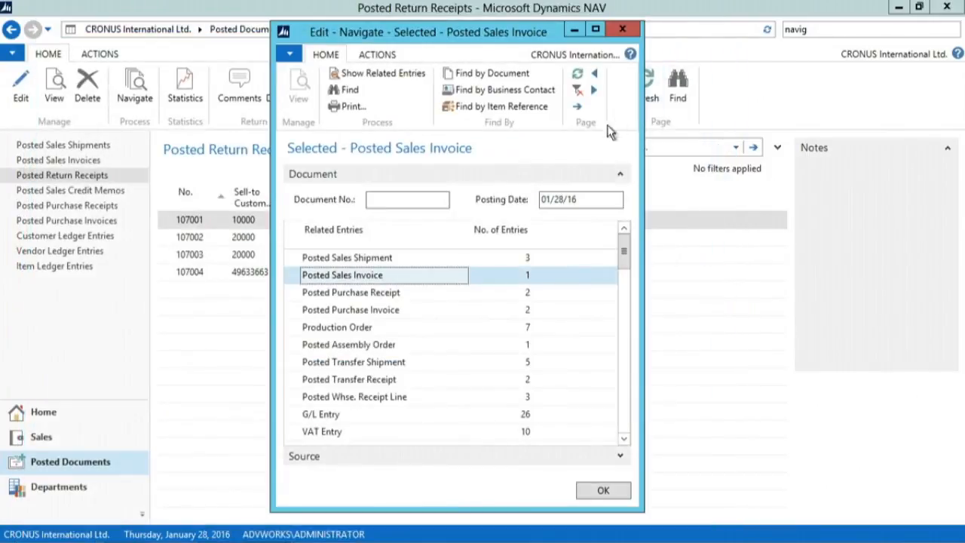
# Close the Navigate window and open a blank one by searching the application's pages for "naviga".
pyautogui.click(585, 200)
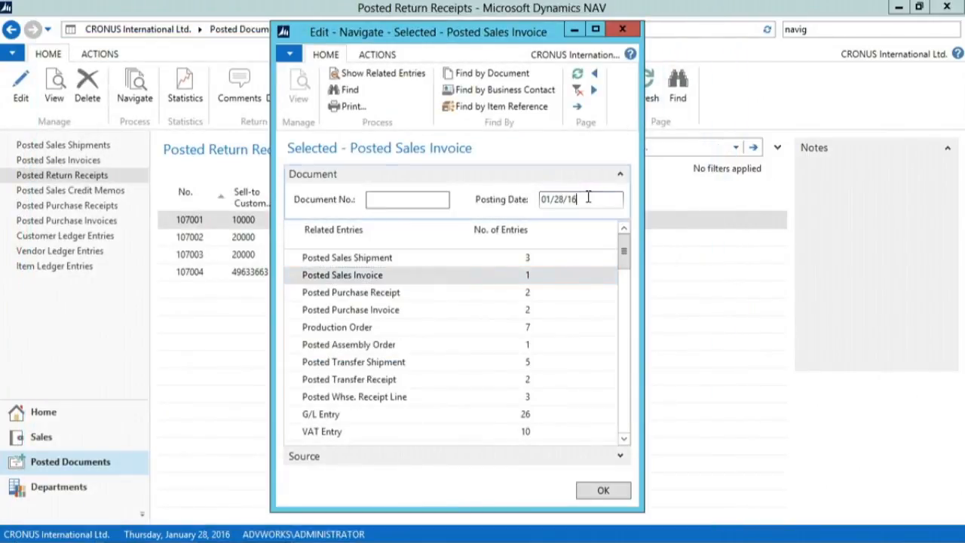
pyautogui.click(622, 30)
pyautogui.click(815, 29)
pyautogui.write('naviga')
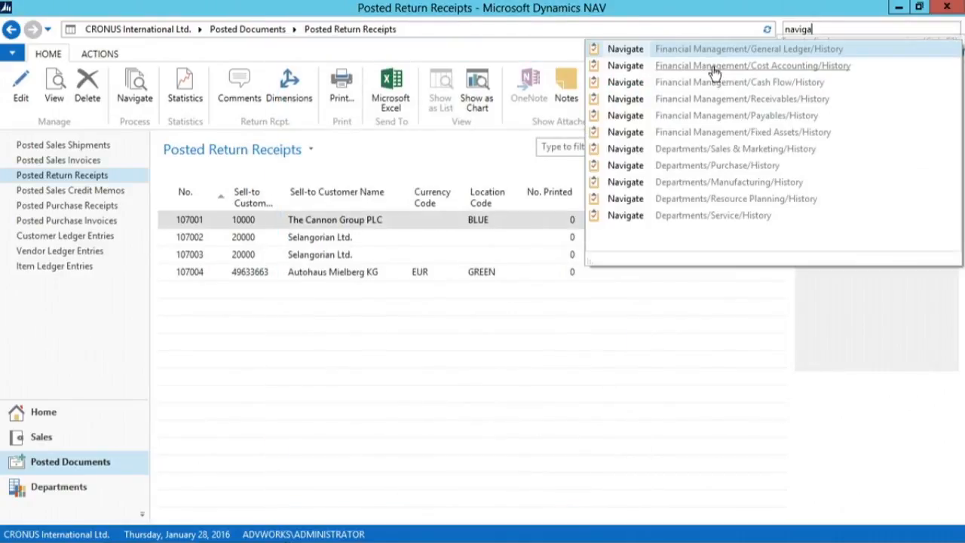
pyautogui.click(636, 51)
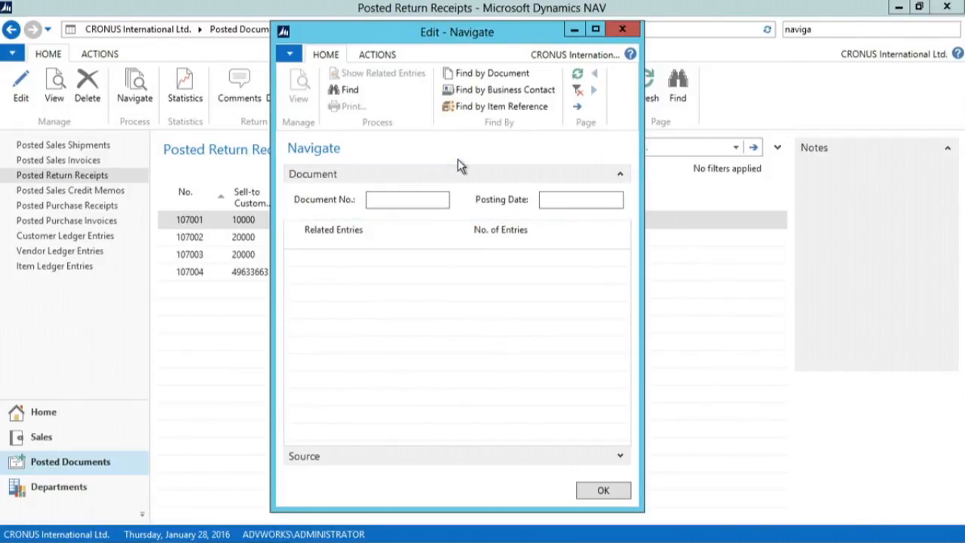
# Find entries by the copied invoice number as the document number, then view the related posted sales invoice and close it.
pyautogui.rightClick(422, 202)
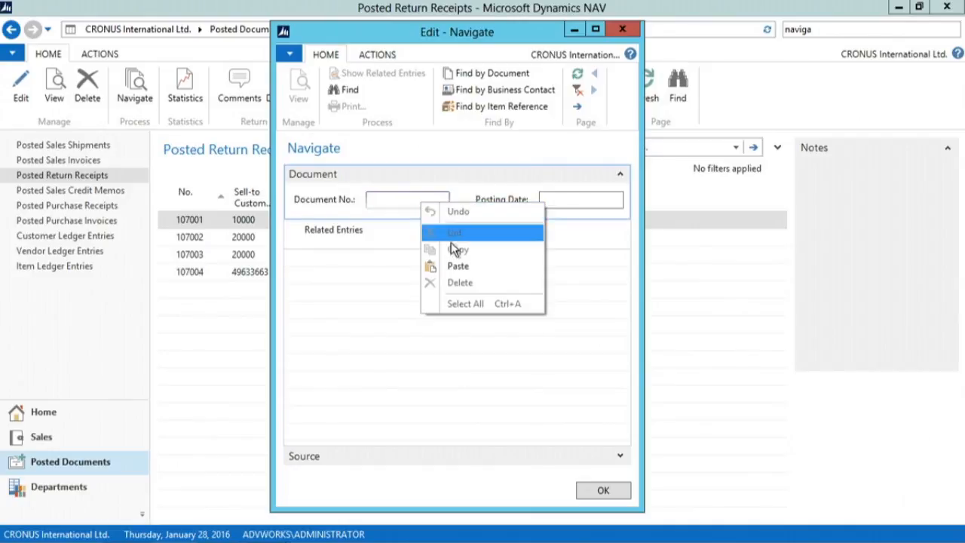
pyautogui.click(458, 267)
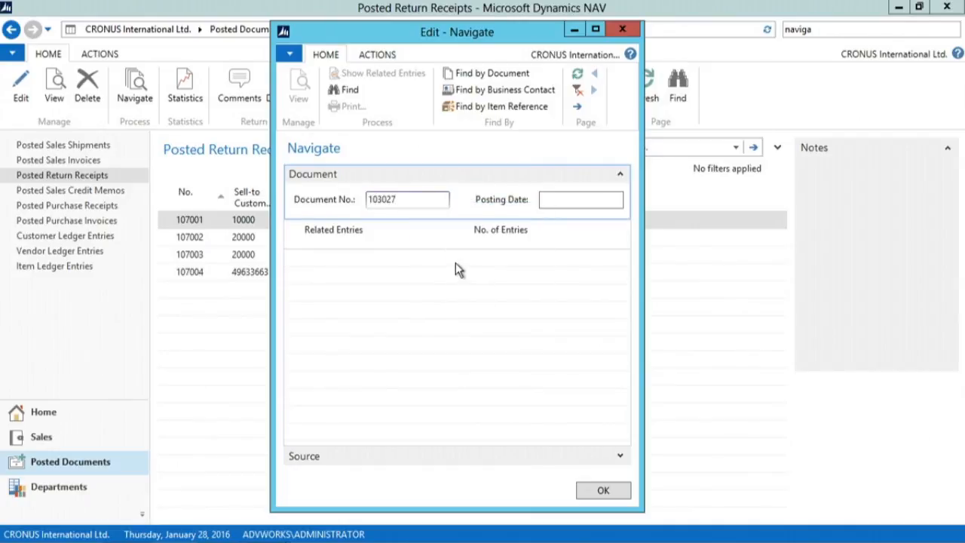
pyautogui.click(349, 92)
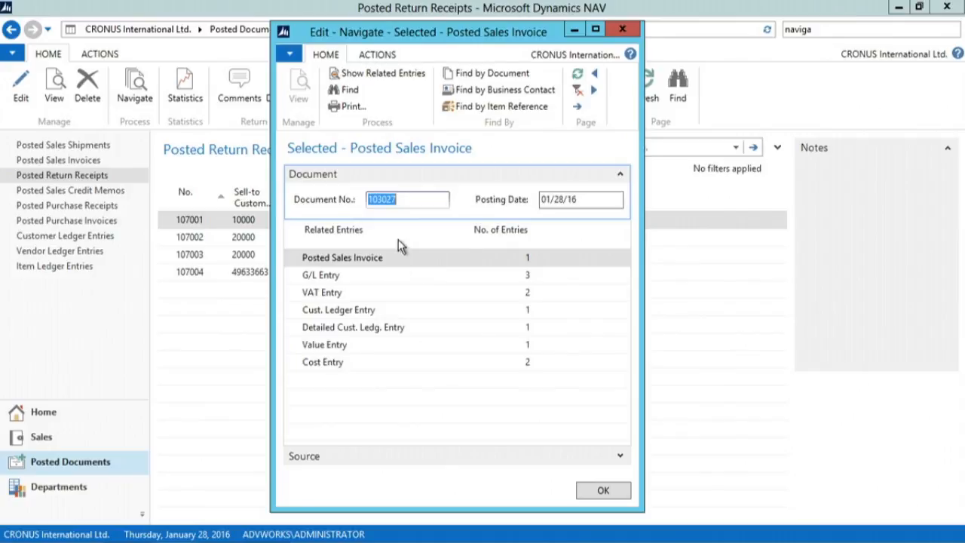
pyautogui.click(382, 79)
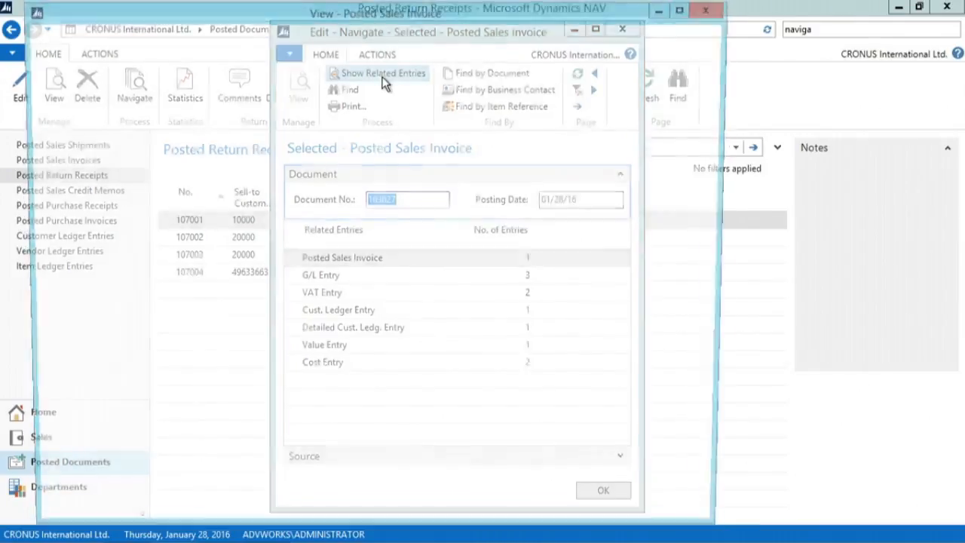
pyautogui.press('Escape')
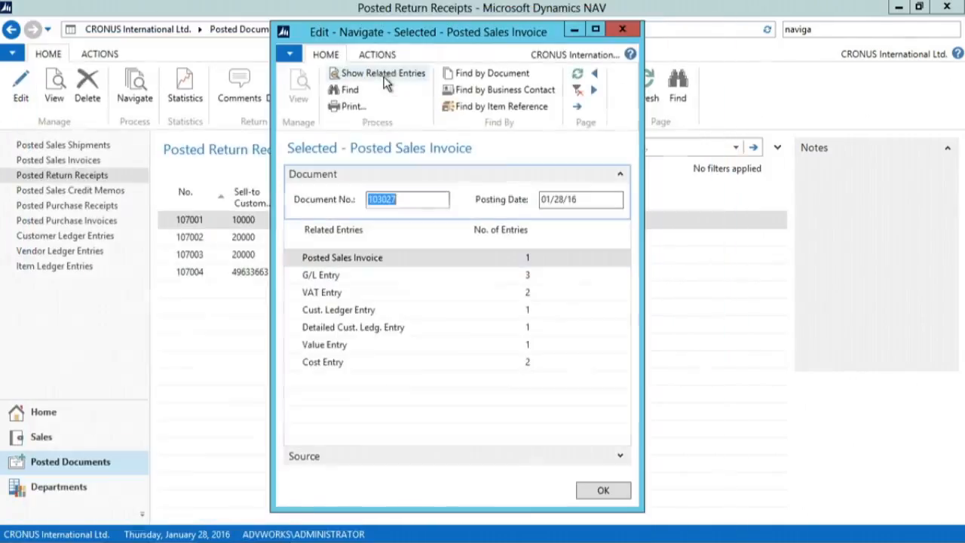